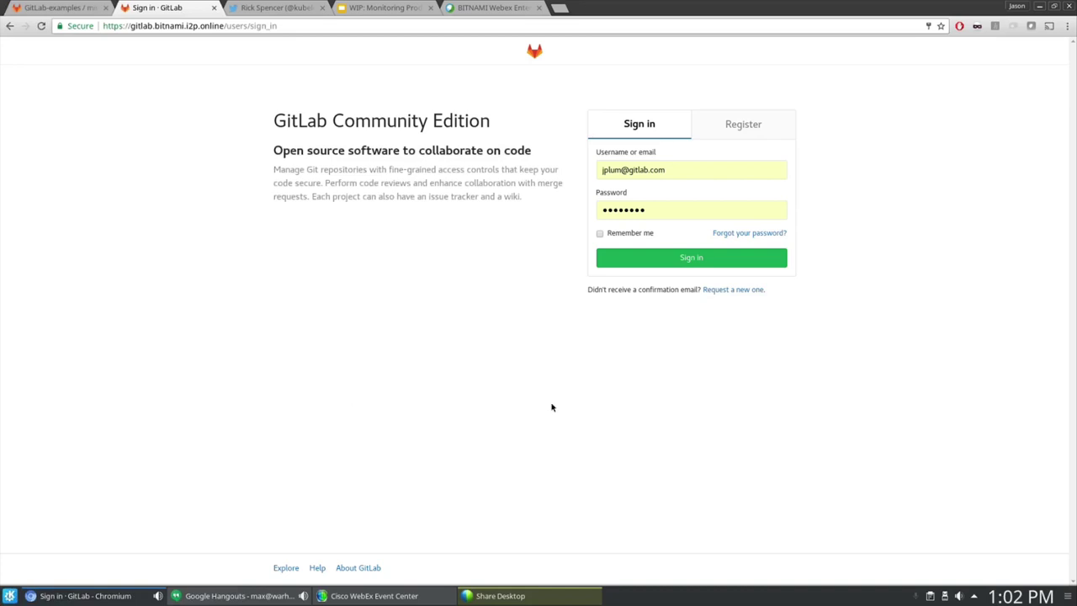
- Sign in with the prefilled account credentials and open the form for creating a new group
left_click(693, 263)
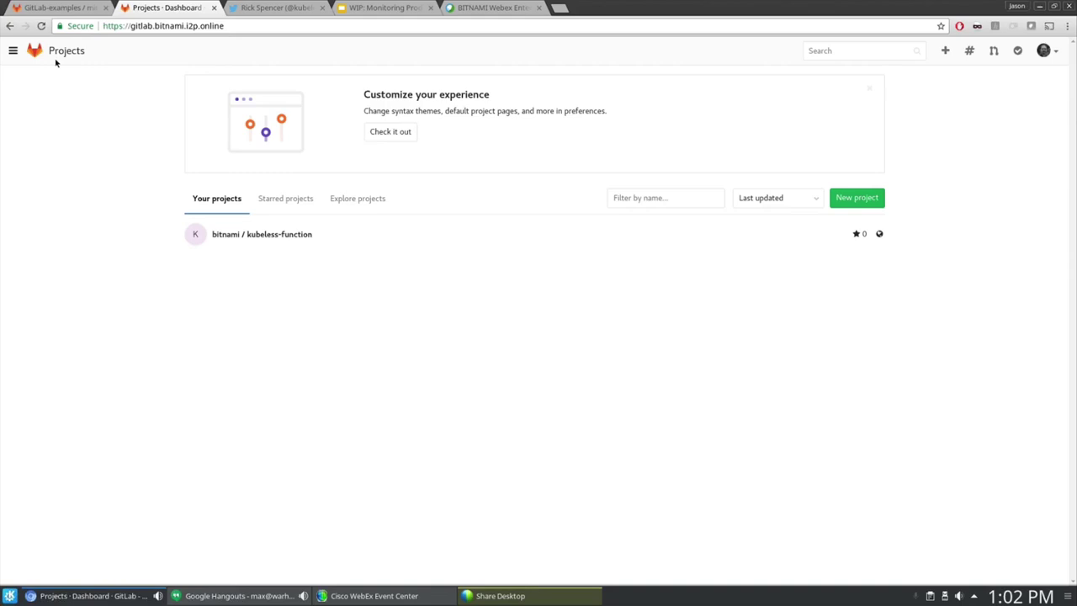
left_click(12, 51)
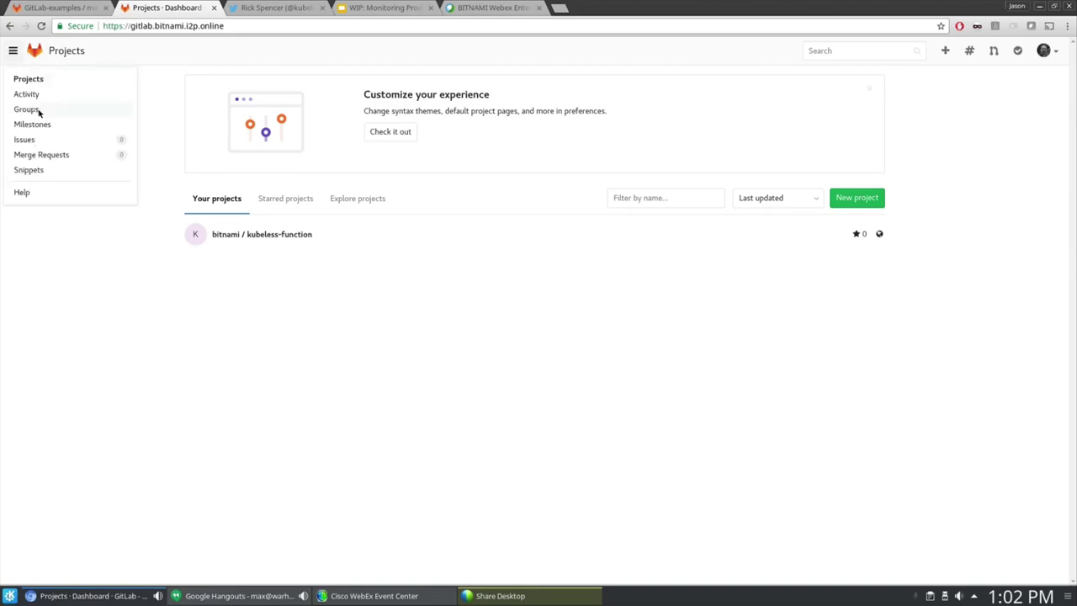
left_click(38, 109)
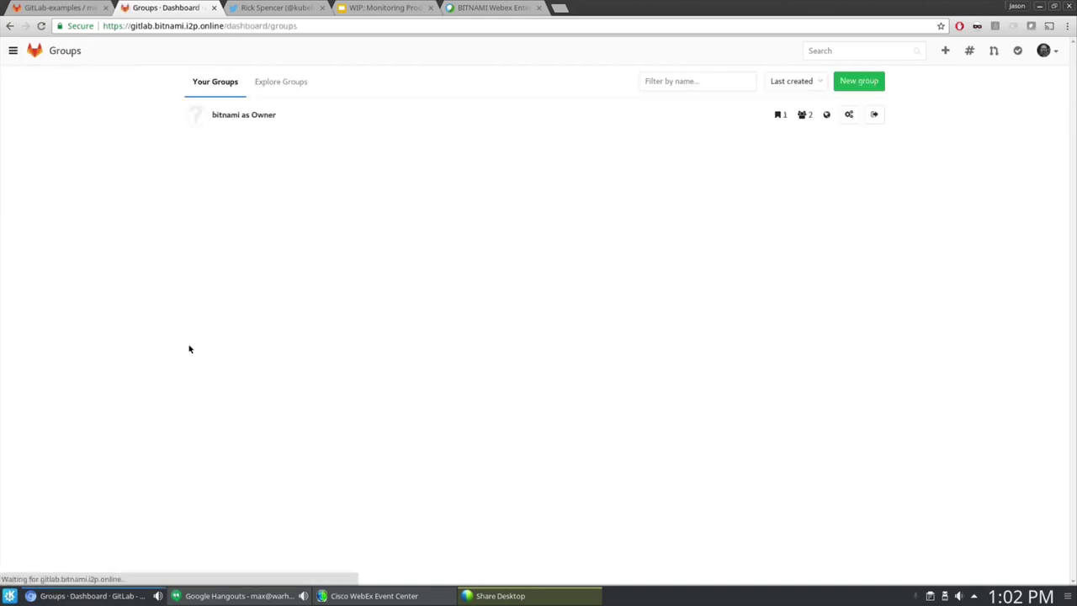
left_click(856, 86)
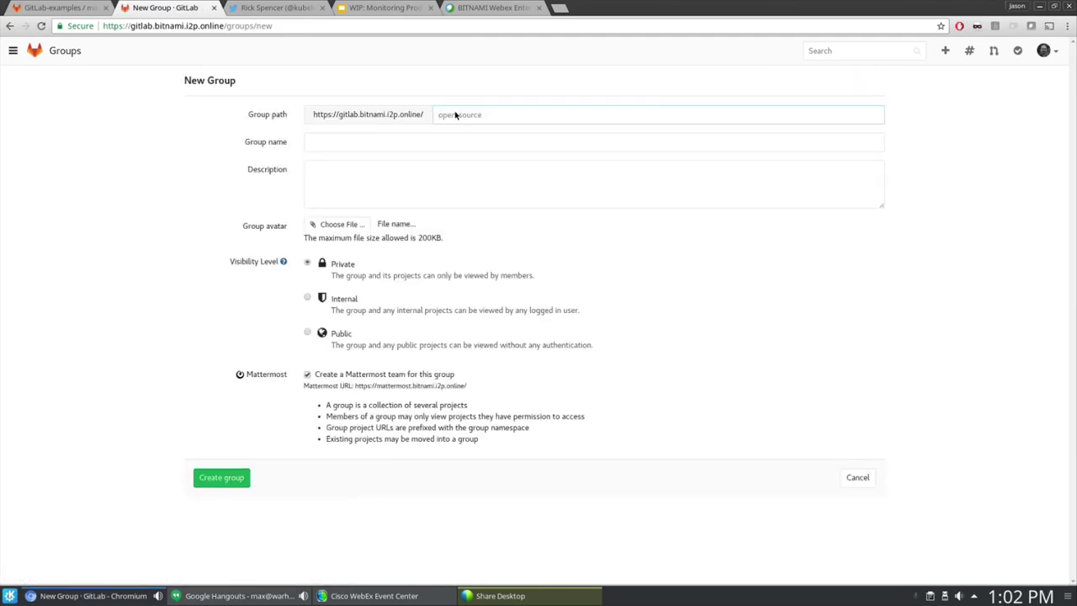
- Create a public group with path "demo", description "Looking for demo project" and a Mattermost team for the group
type("demo")
left_click(400, 181)
type("L")
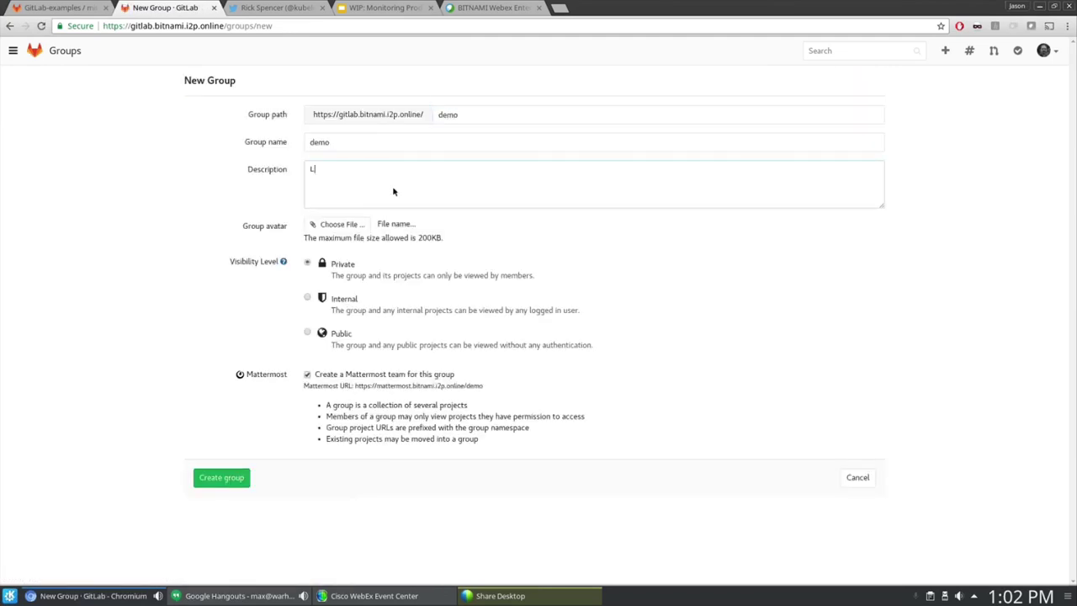
type("ooking for demo project")
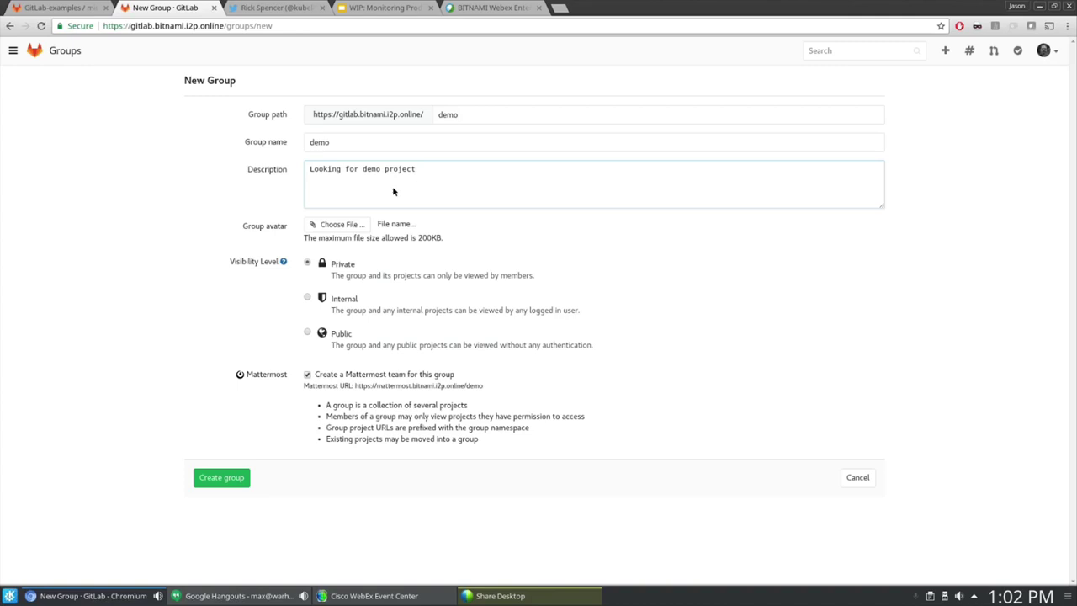
left_click(341, 334)
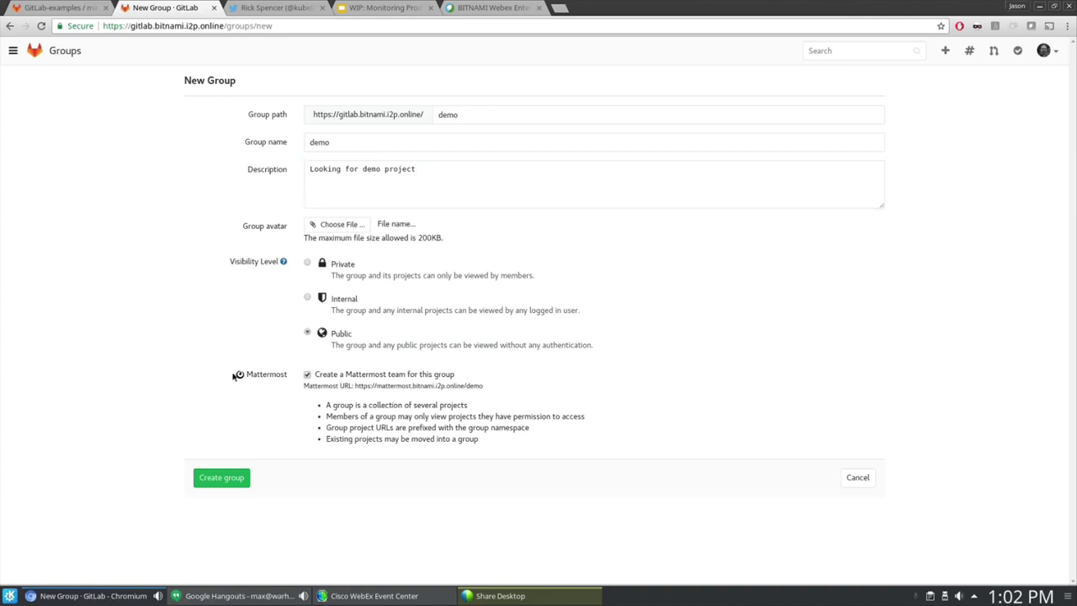
left_click_drag(233, 376, 446, 434)
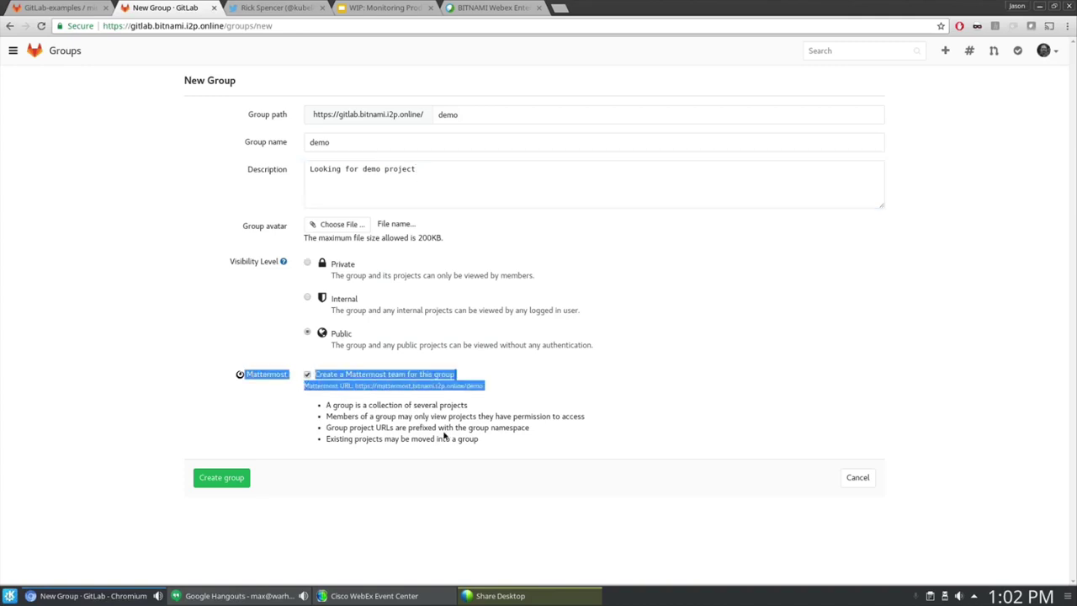
left_click(552, 444)
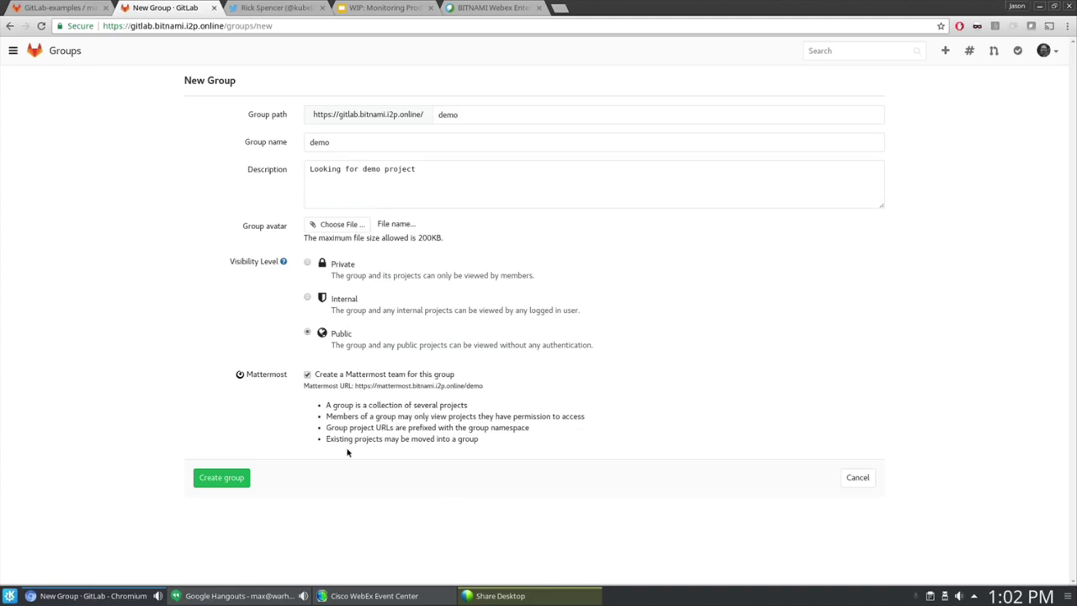
left_click(221, 481)
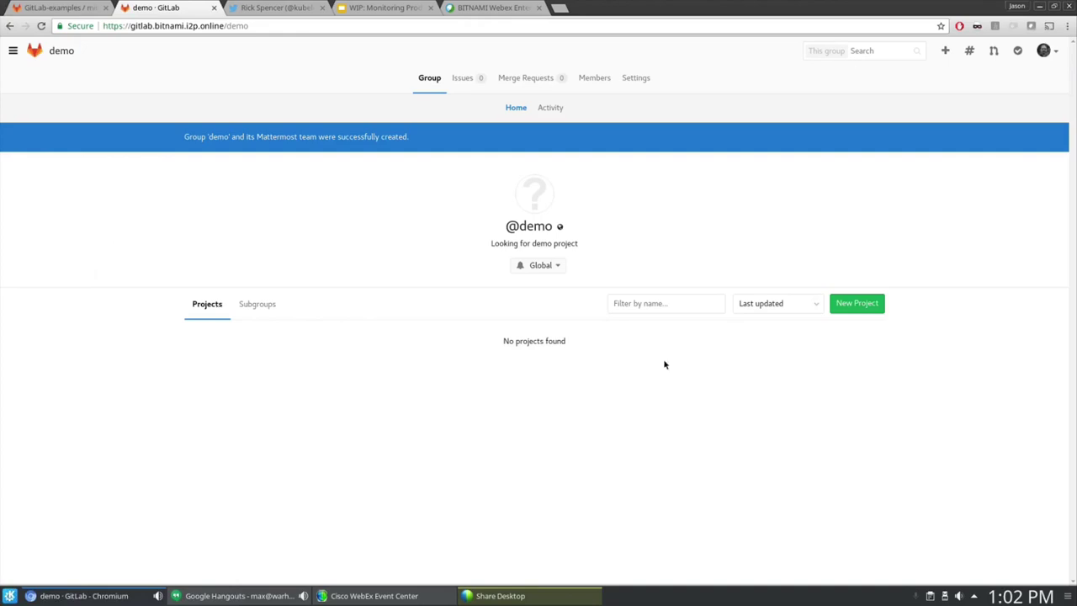
- Start a new project in the demo group and copy the page URL of the GitLab-examples minimal-ruby-app project
left_click(858, 305)
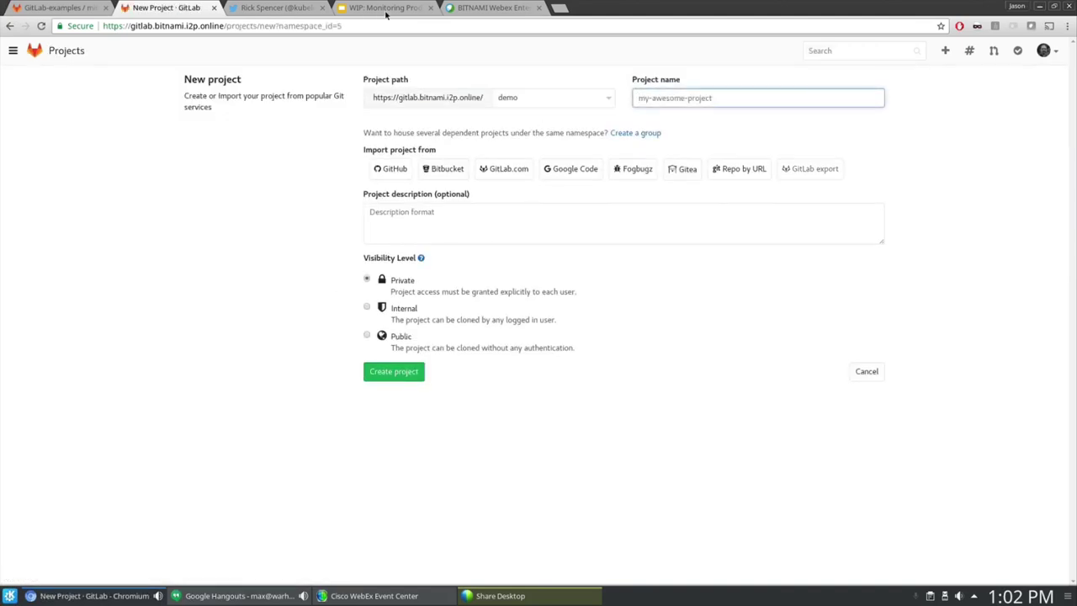
left_click(72, 6)
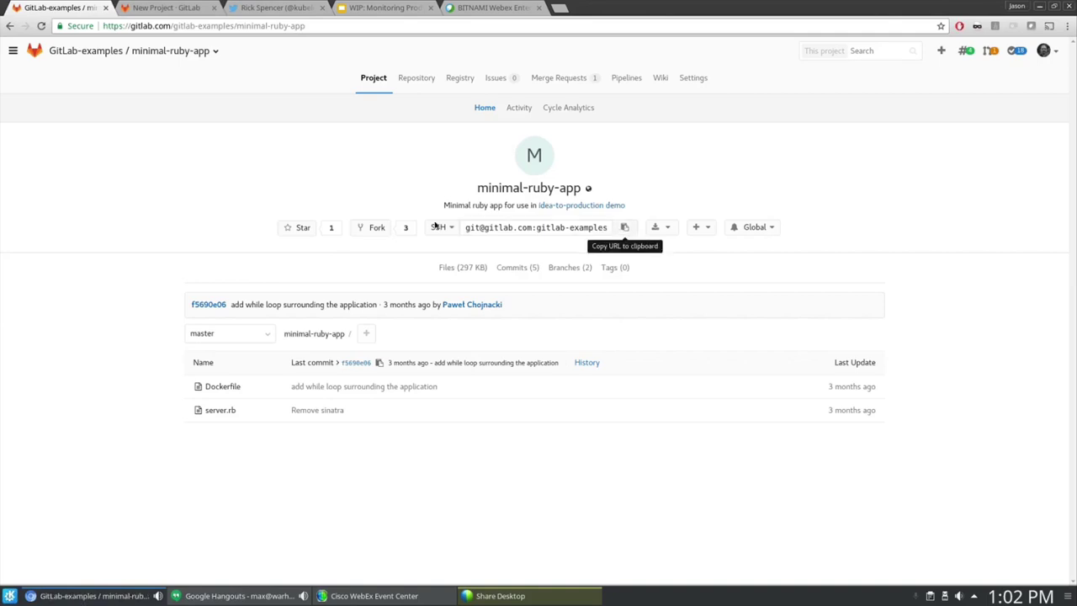
left_click(320, 27)
key("ctrl+c")
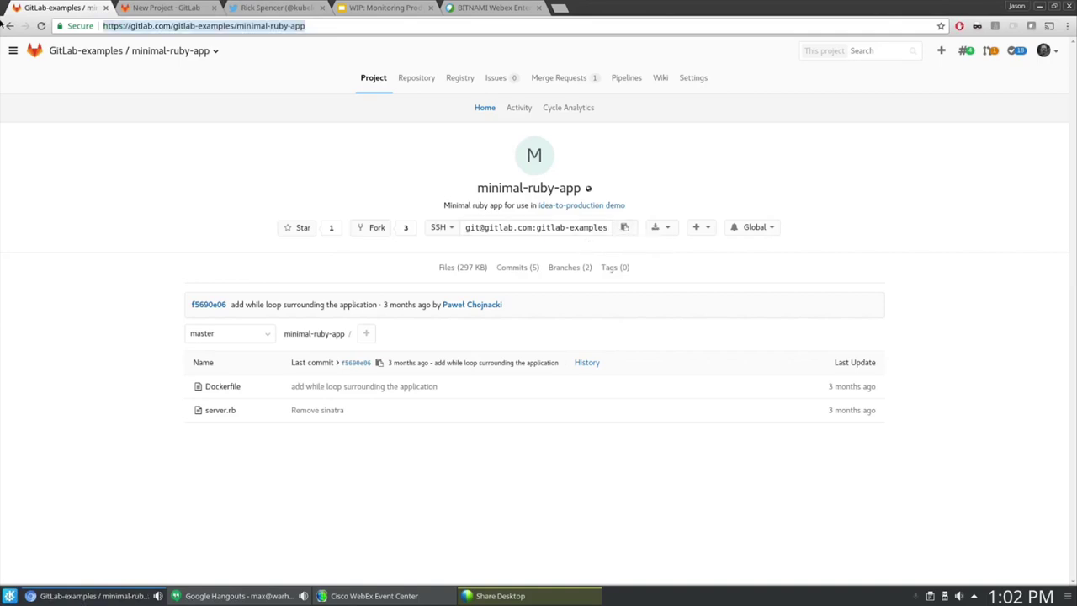
left_click(160, 7)
left_click(678, 101)
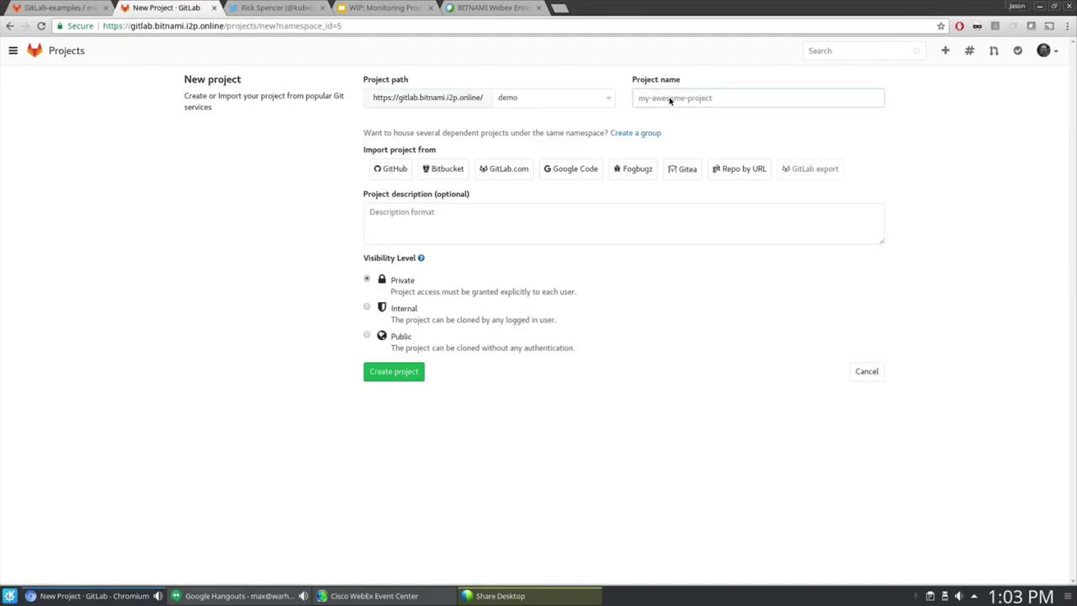
left_click(563, 97)
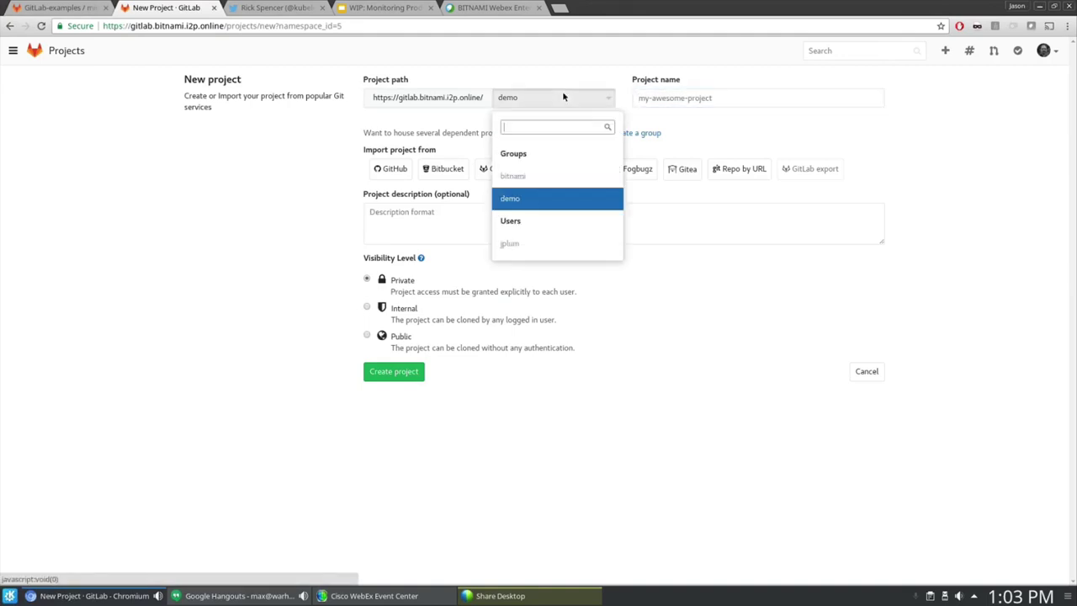
type("minimal-ruby")
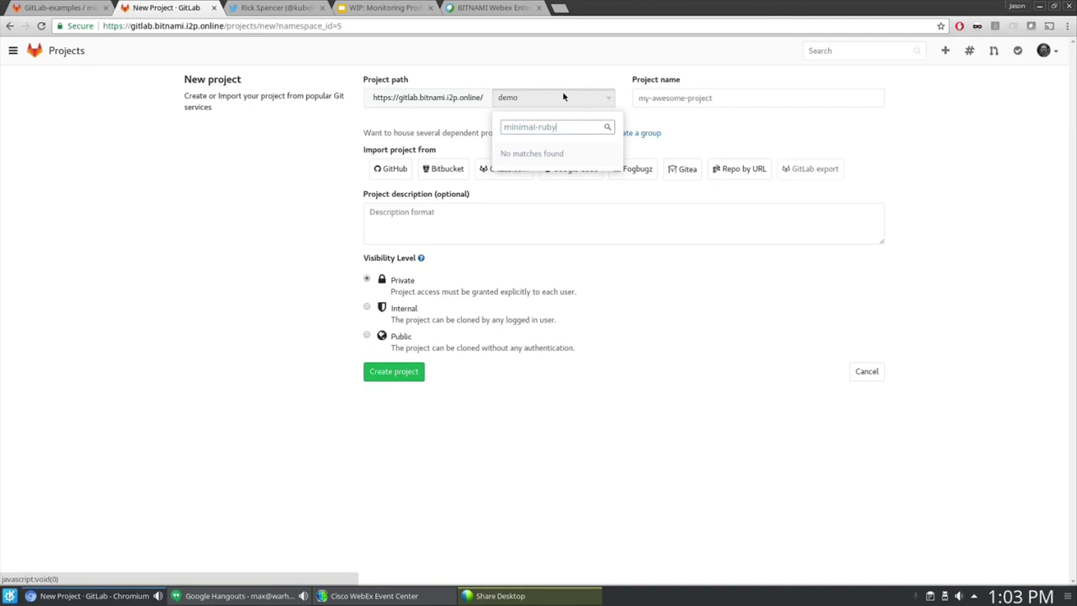
left_click(705, 98)
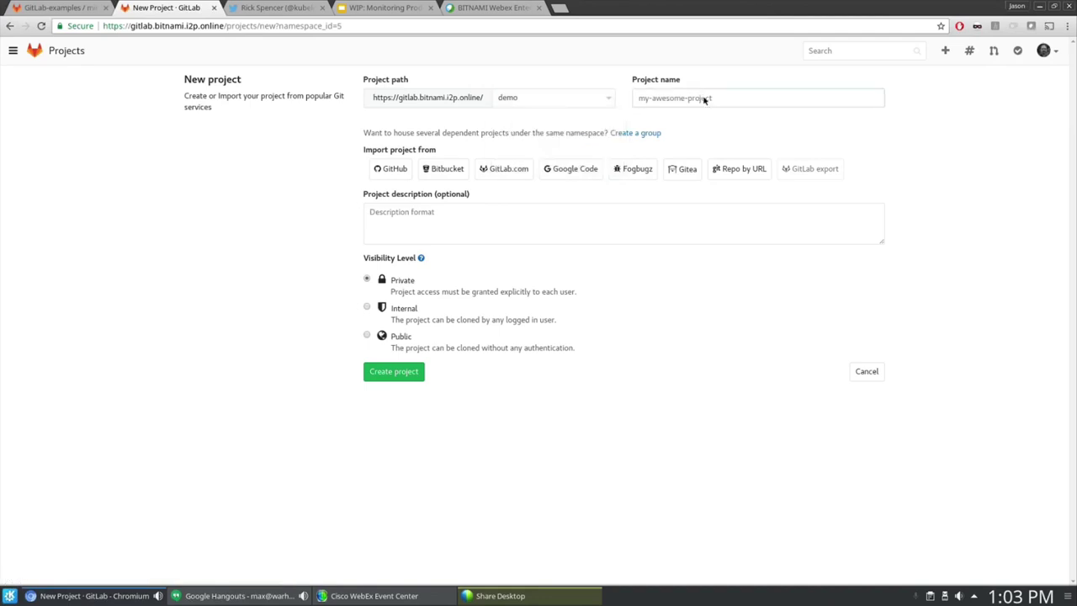
left_click(705, 99)
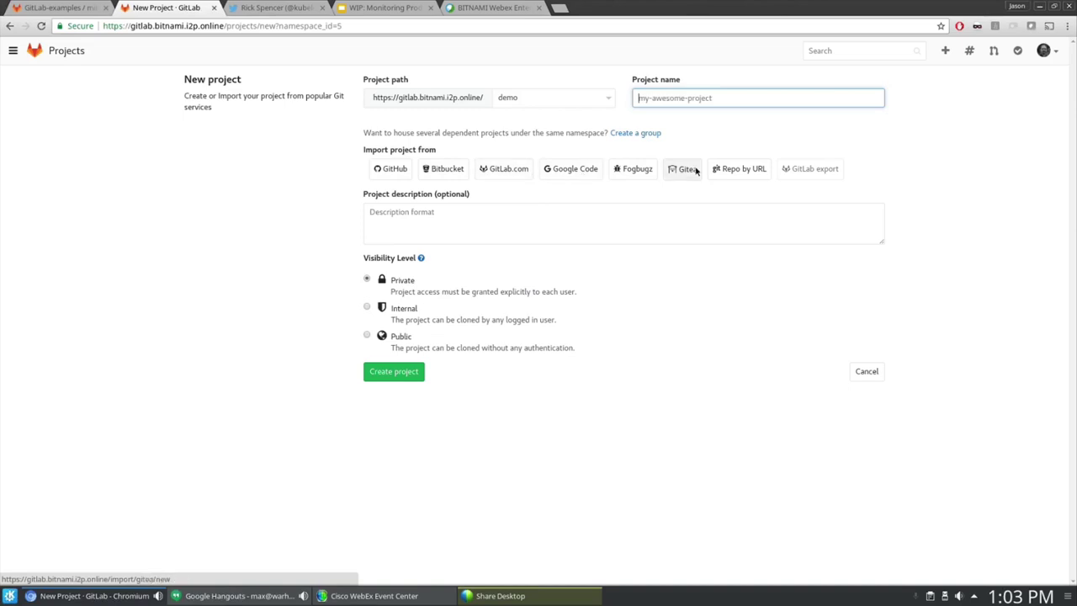
left_click(739, 170)
right_click(568, 201)
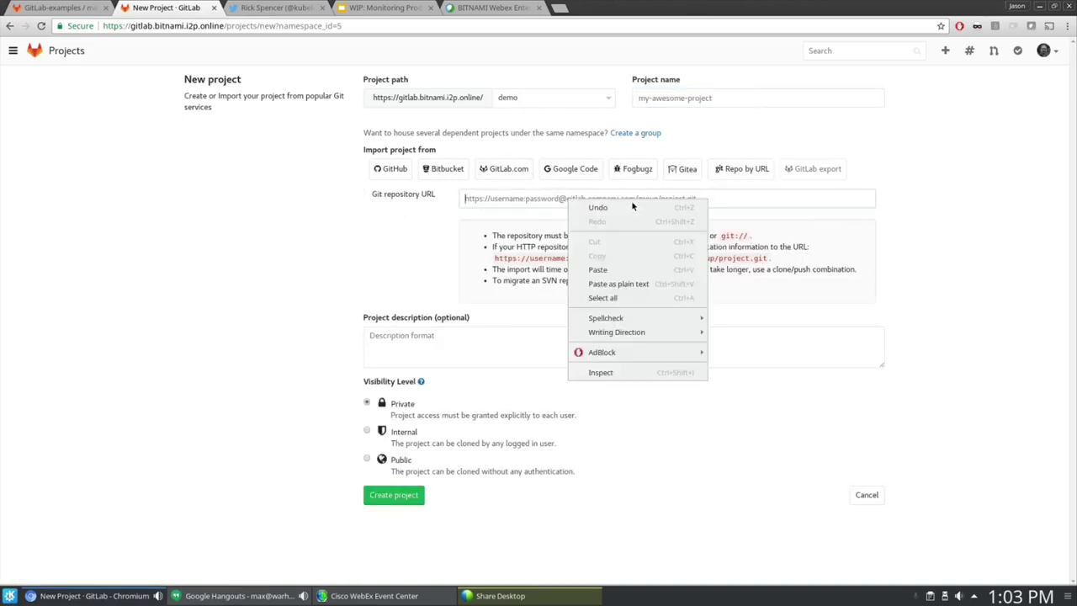
left_click(636, 274)
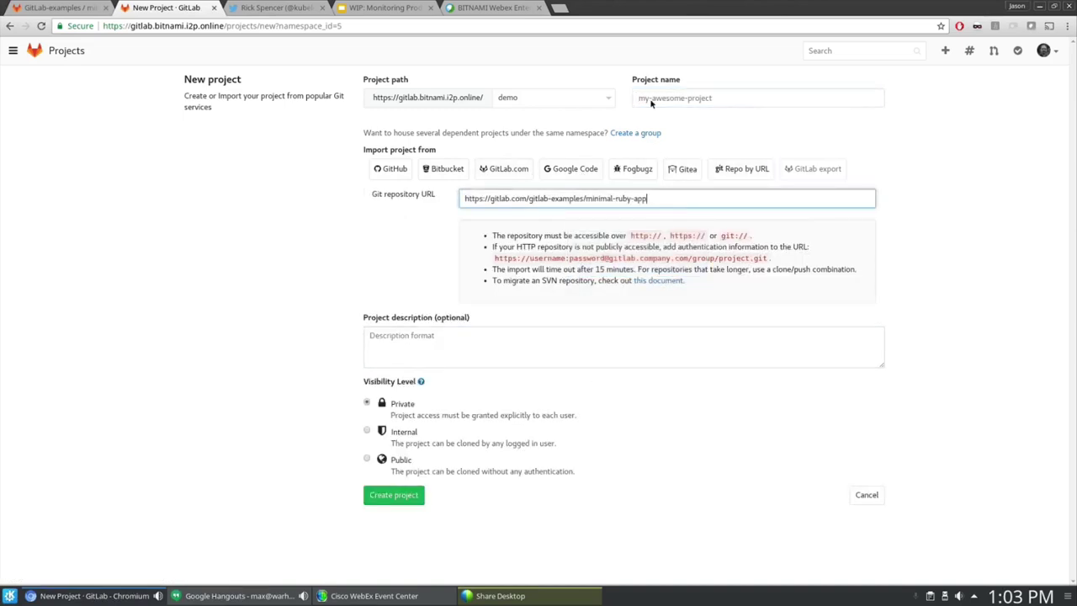
- Name the project "minimal-ruby", make it public and create it in the demo group
left_click(579, 100)
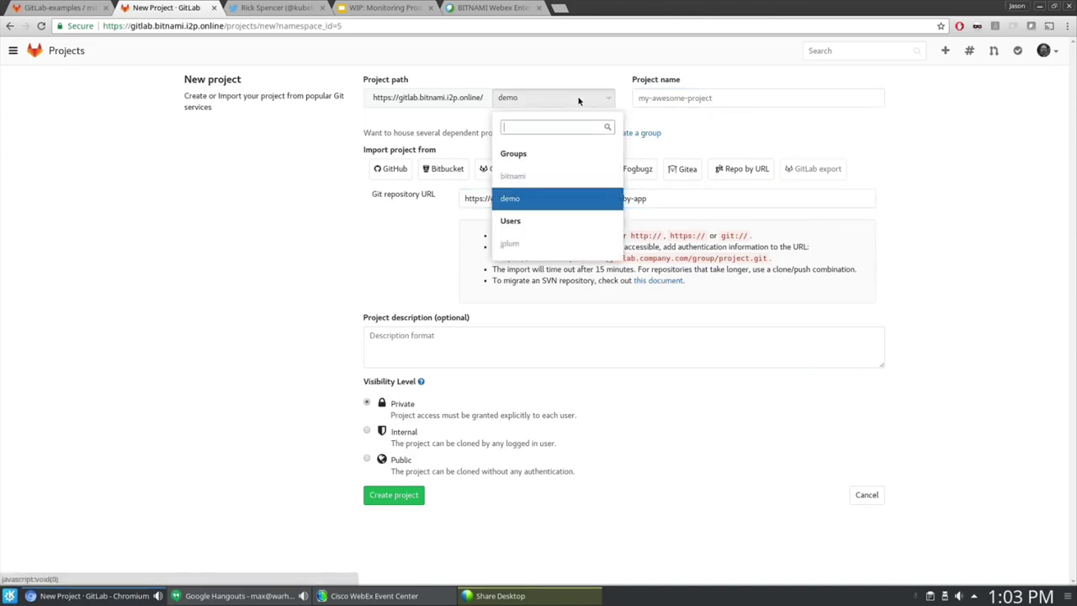
left_click(703, 98)
type("m")
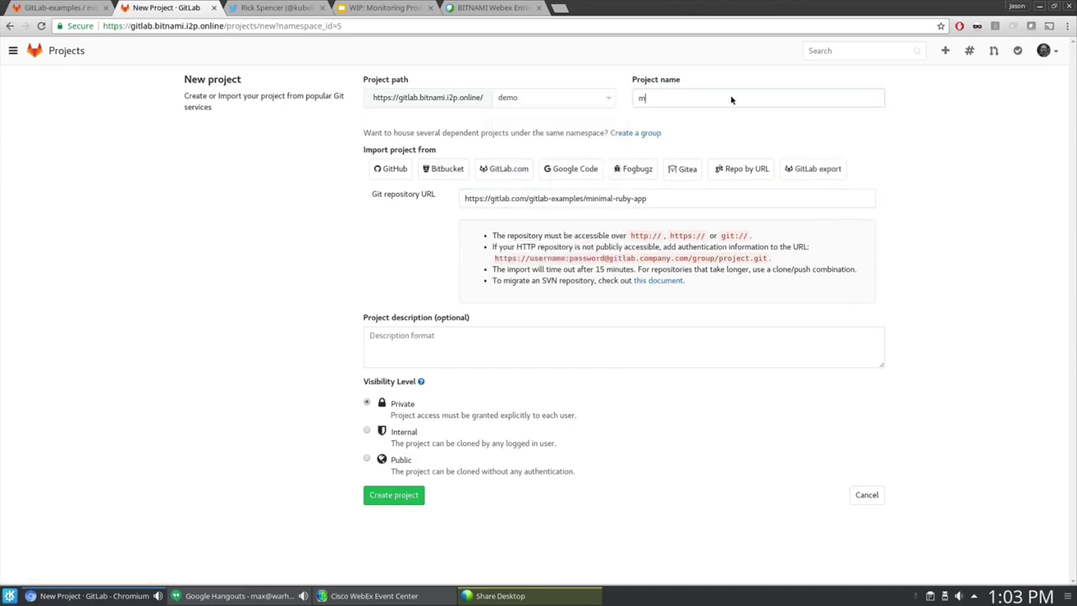
type("inimal-ruby")
left_click(394, 461)
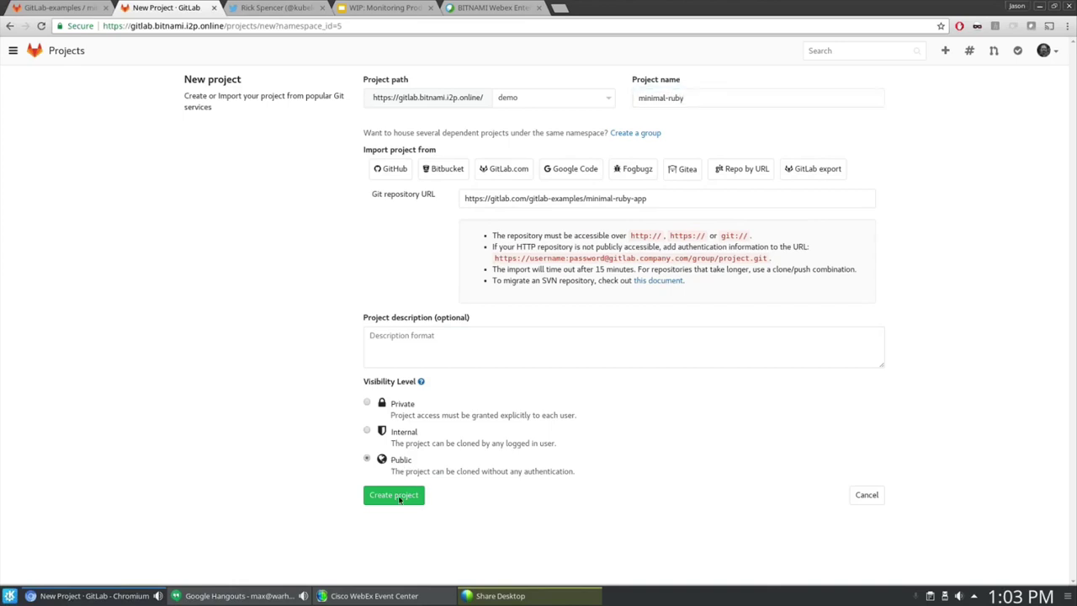
left_click(399, 498)
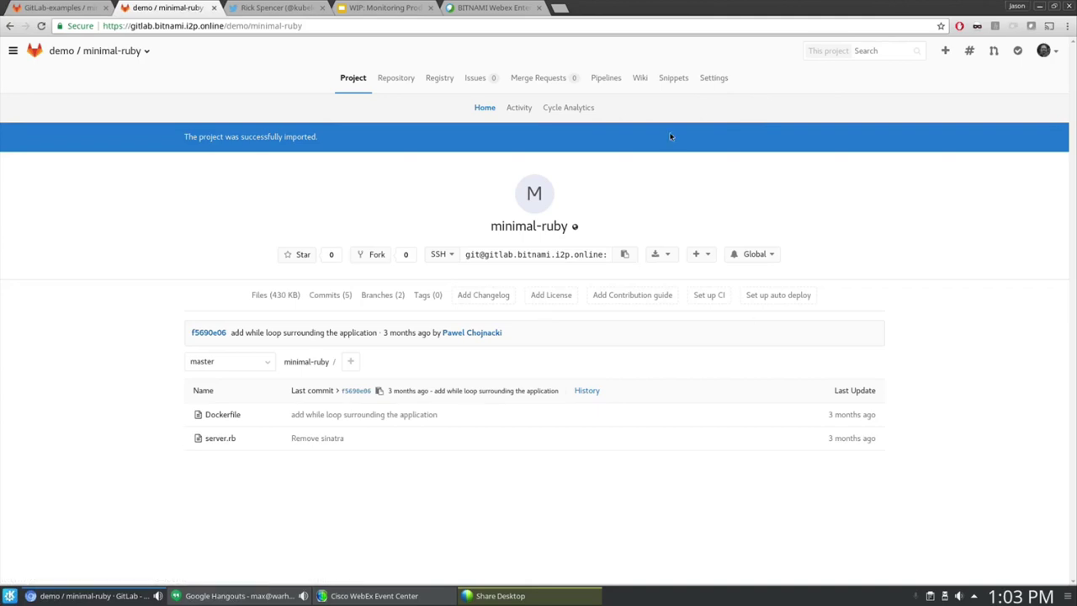
- Save the minimal-ruby project's prefilled Kubernetes integration settings and test them
left_click(722, 79)
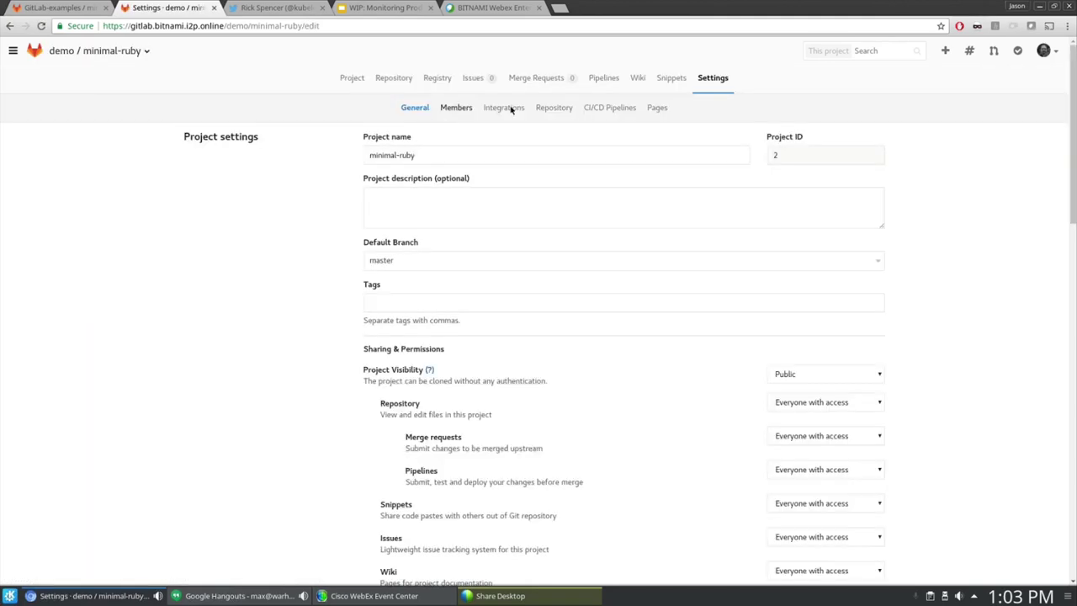
left_click(511, 109)
scroll(277, 335, "down", 10)
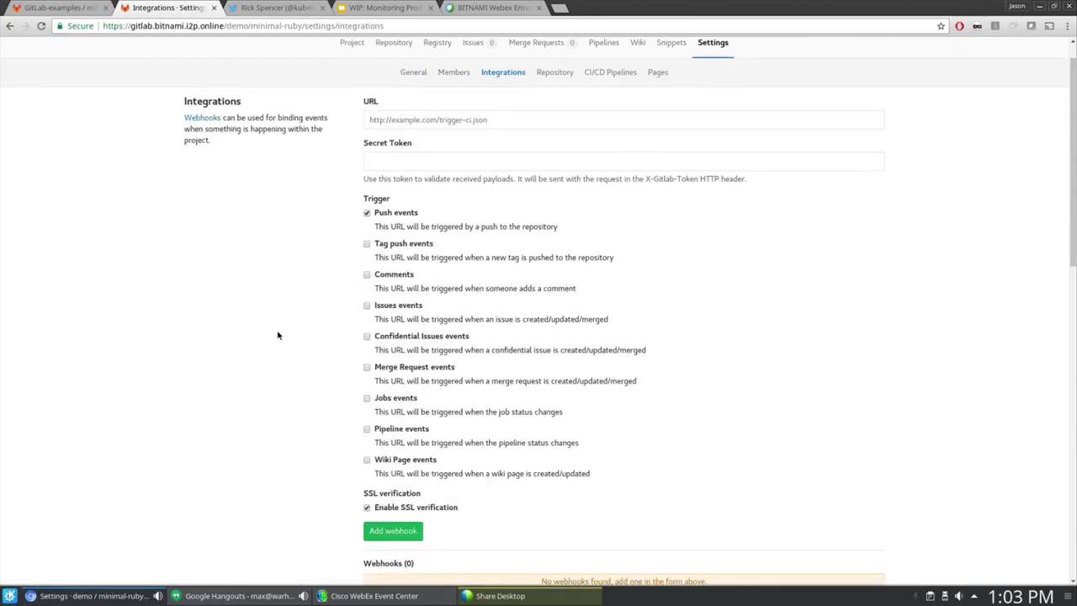
scroll(484, 478, "down", 3)
left_click(423, 438)
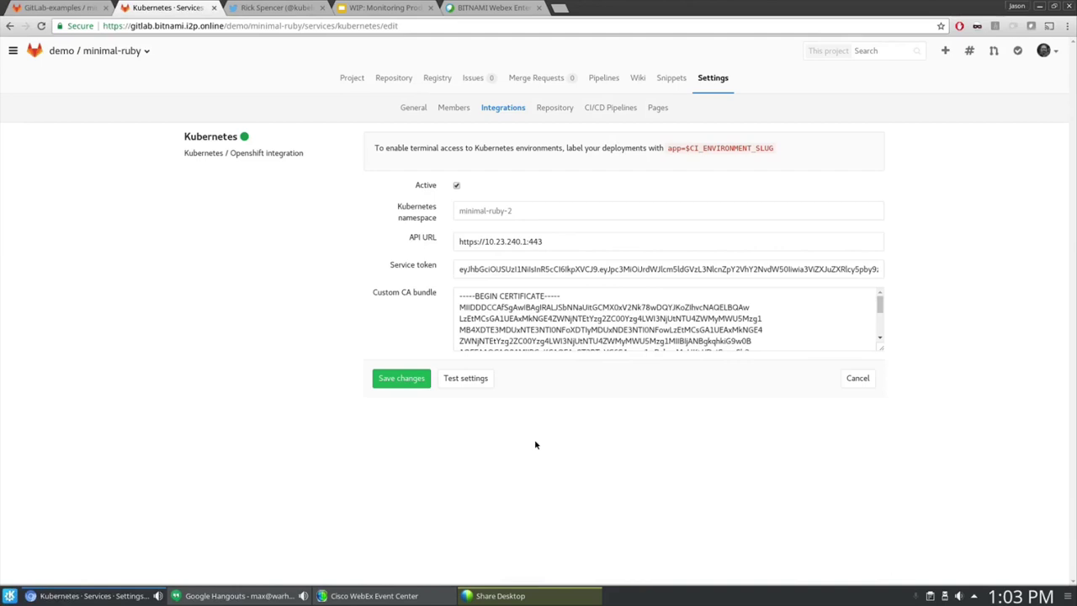
left_click(405, 379)
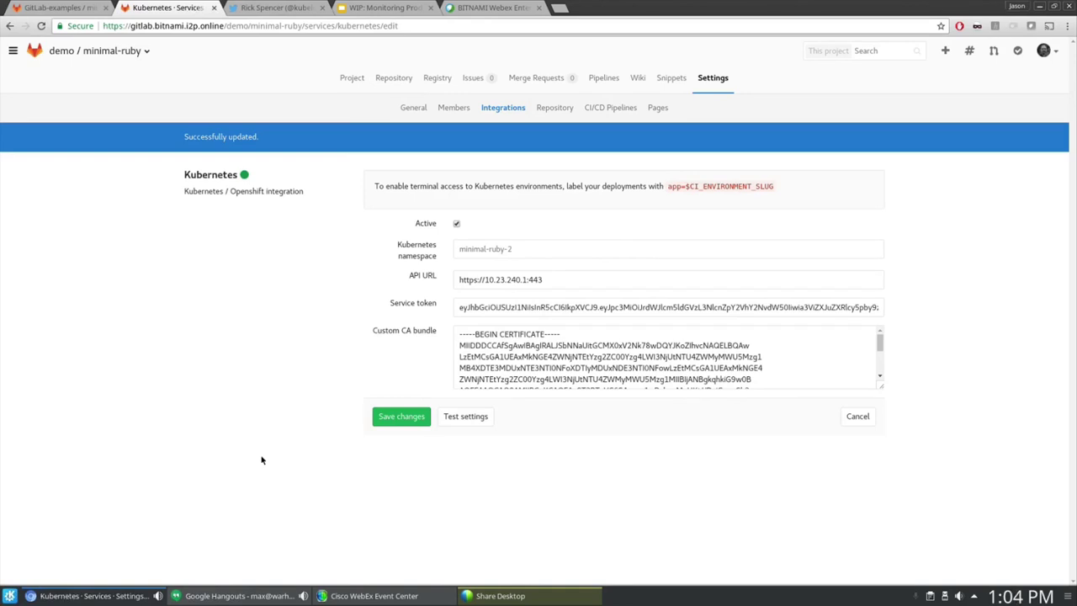
left_click(480, 419)
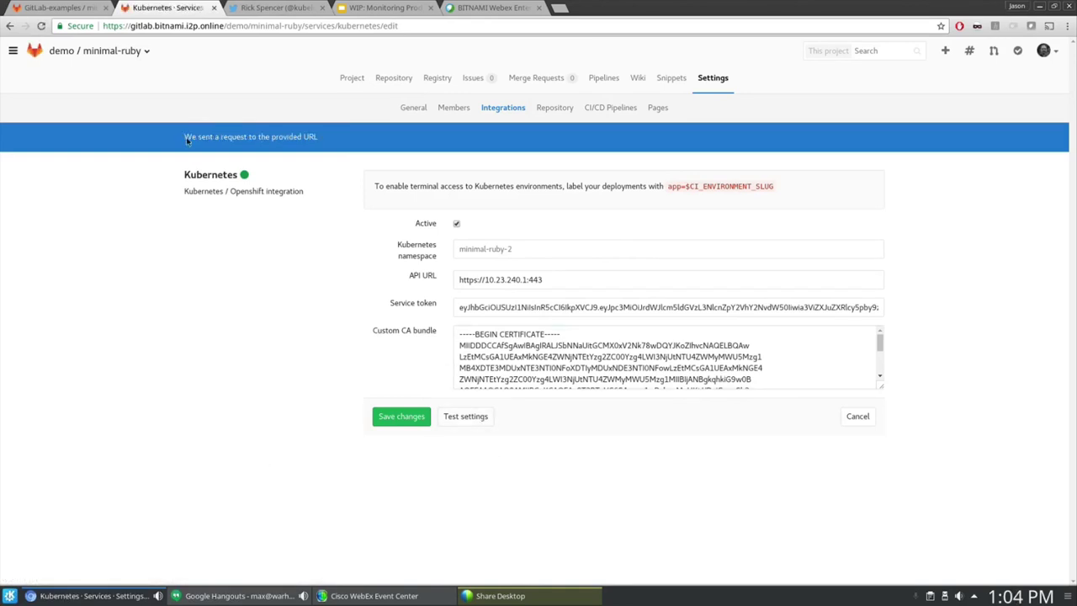
left_click(416, 149)
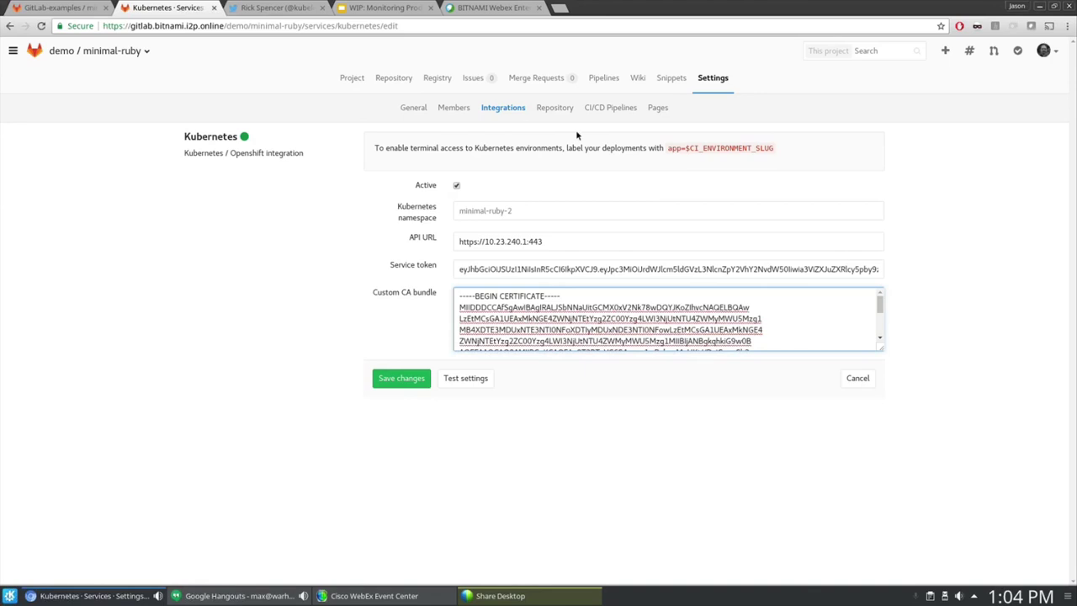
- Open the project's Mattermost slash commands integration and start adding it to Mattermost
left_click(503, 109)
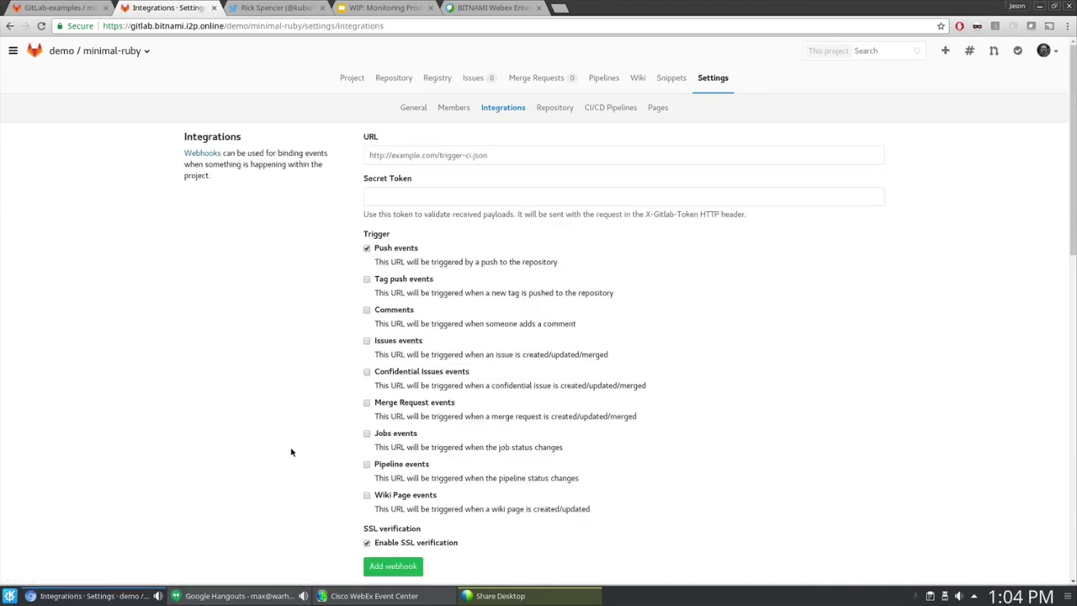
scroll(290, 450, "down", 6)
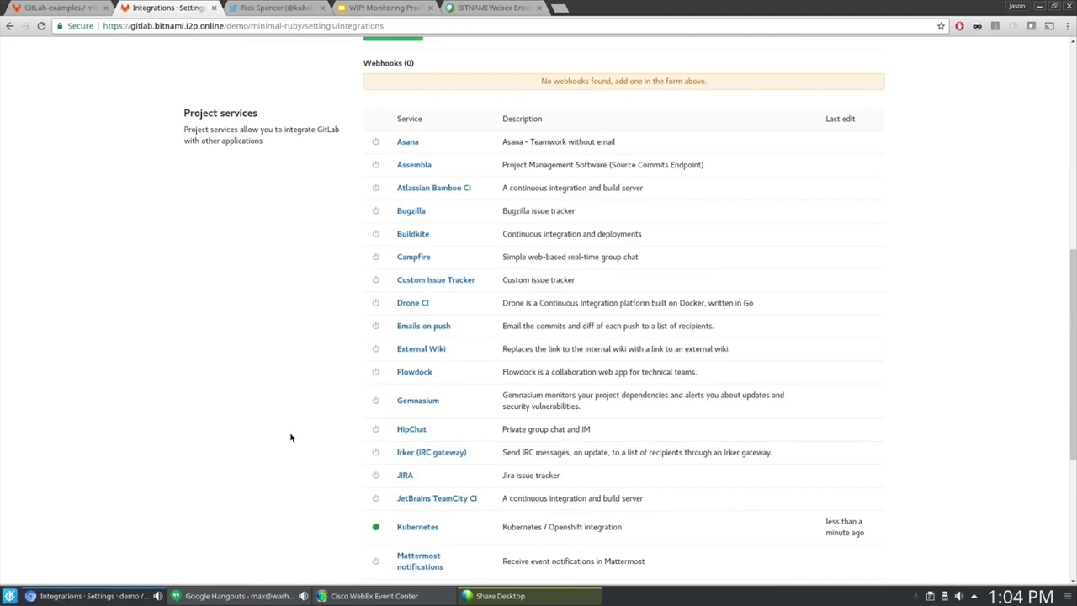
scroll(291, 437, "down", 1)
scroll(290, 437, "down", 2)
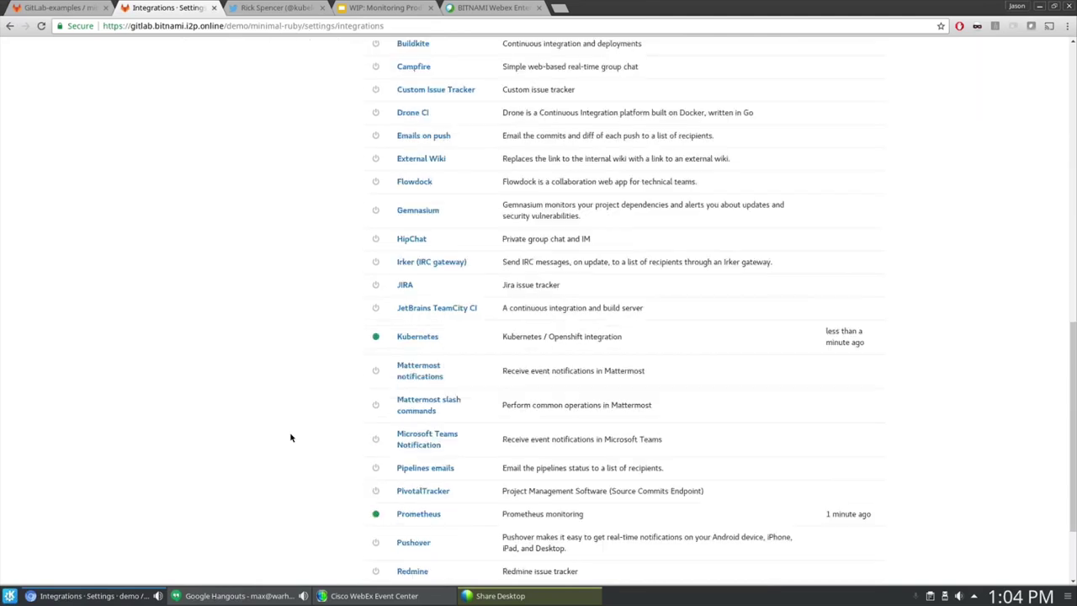
left_click(428, 388)
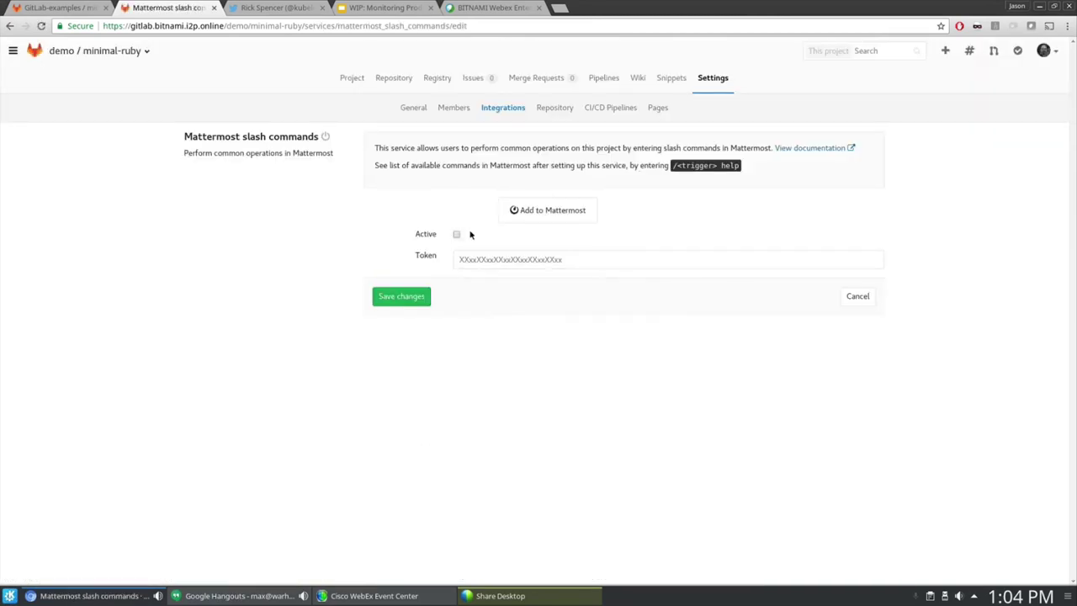
left_click(539, 212)
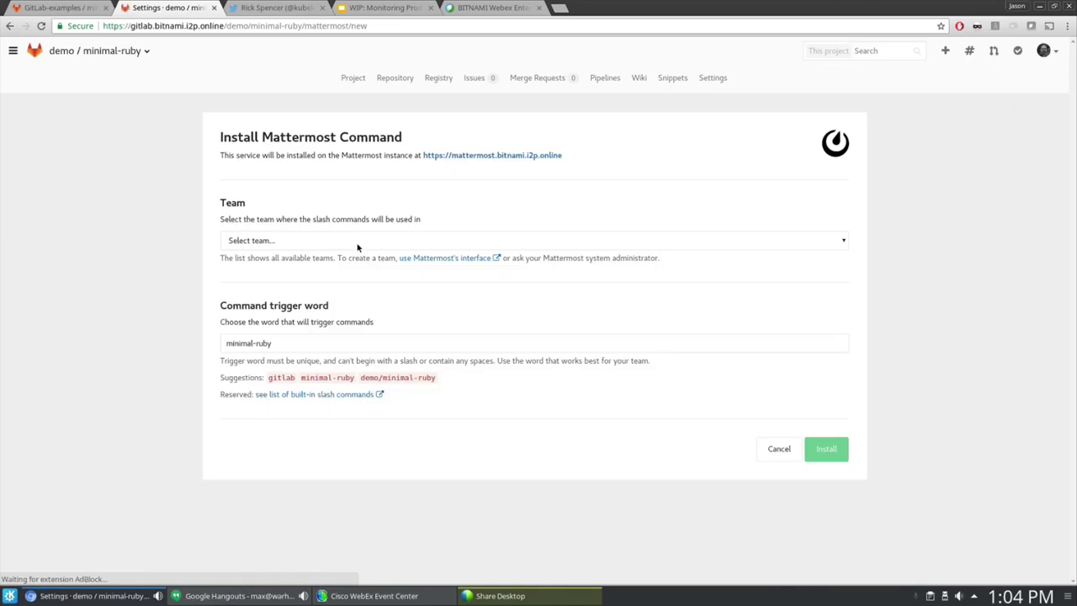
- Install the Mattermost command for the demo team with the trigger word minimal-ruby and save the integration
left_click_drag(288, 342, 210, 343)
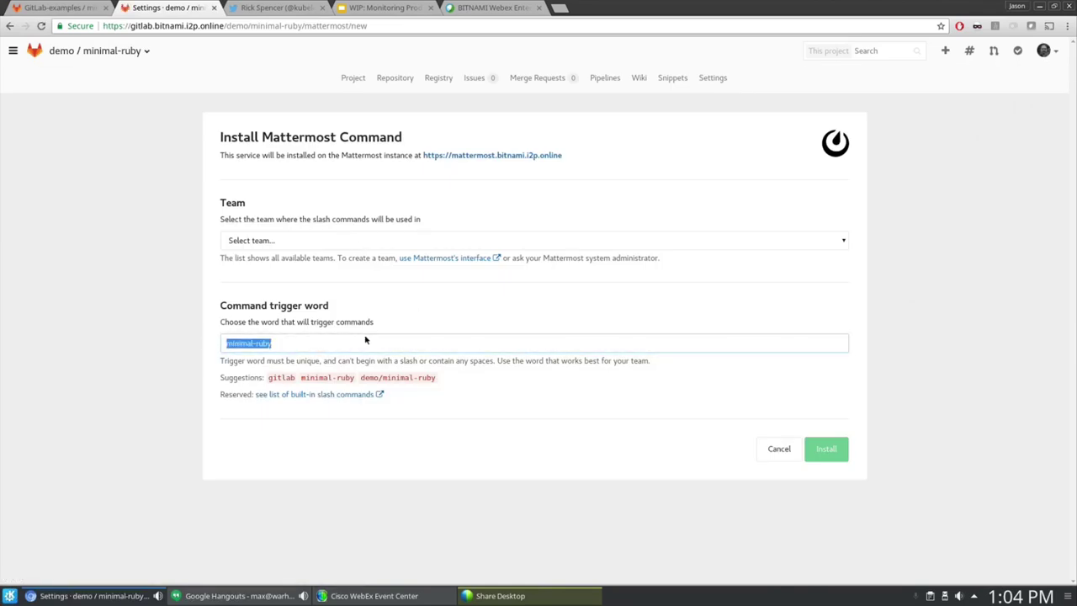
left_click(290, 244)
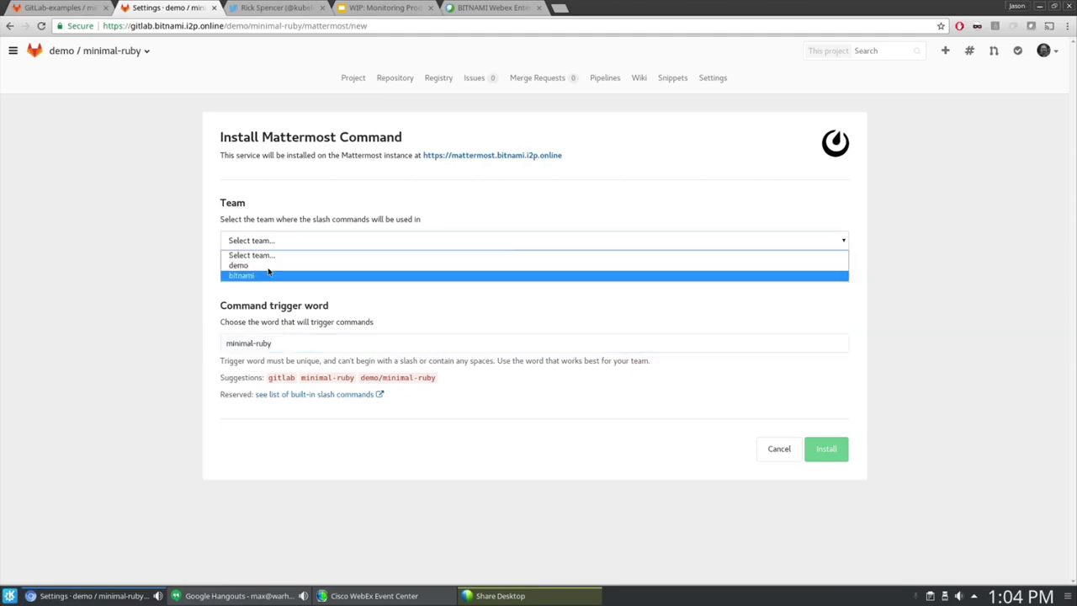
key("Return")
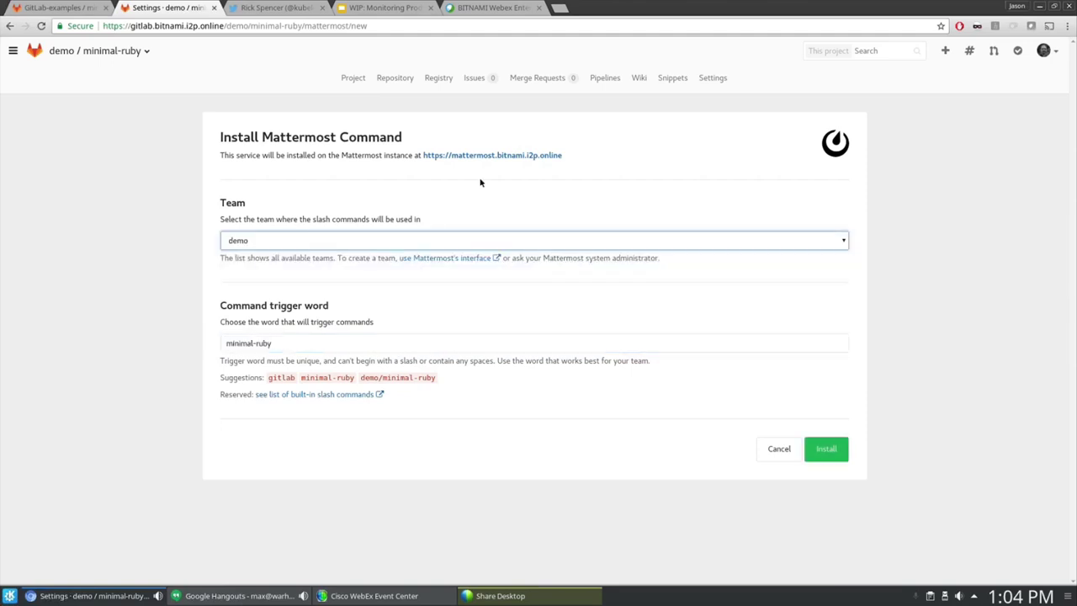
left_click(838, 454)
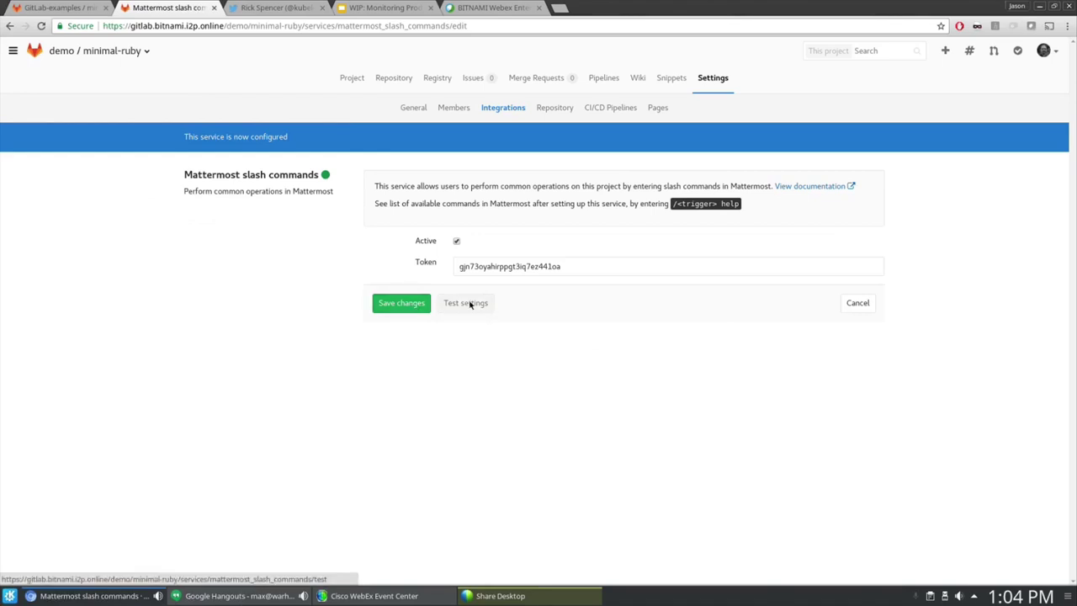
left_click(397, 308)
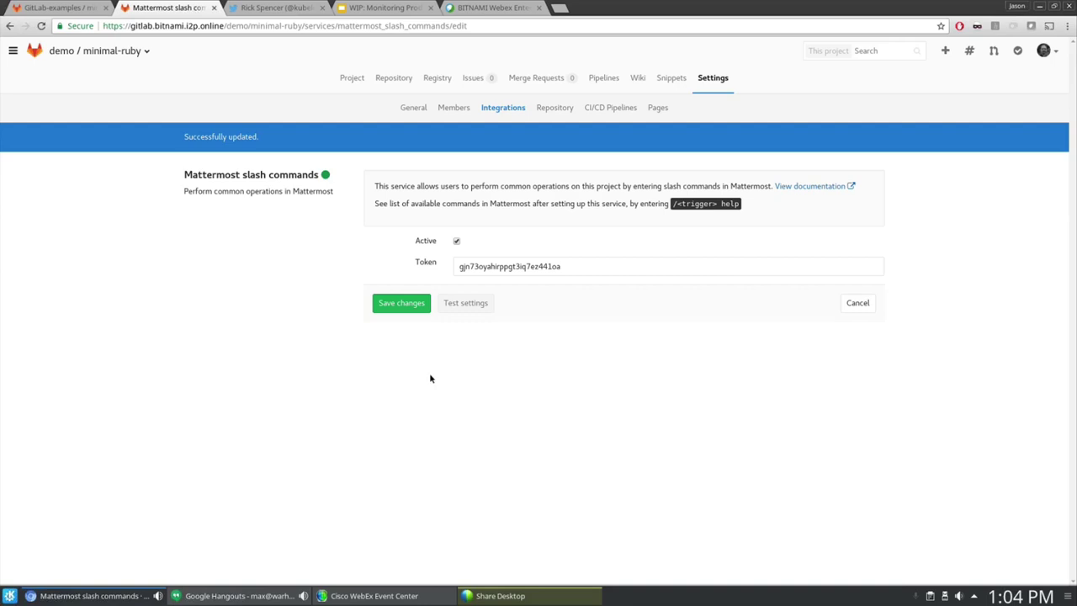
- Start auto deploy setup for the minimal-ruby project and apply the Kubernetes template to the new .gitlab-ci.yml file
left_click(352, 77)
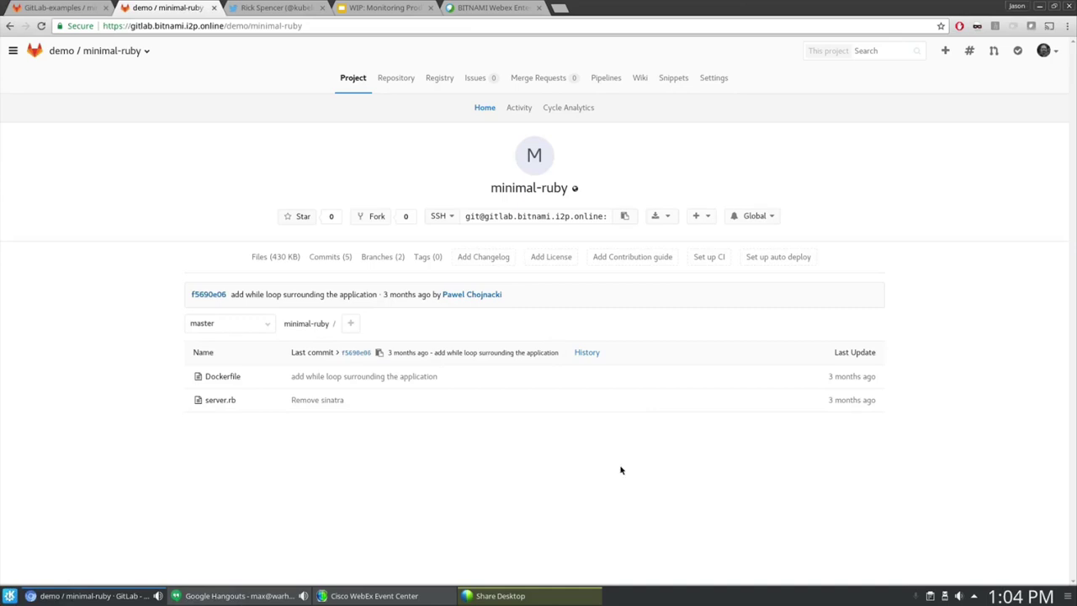
left_click(769, 259)
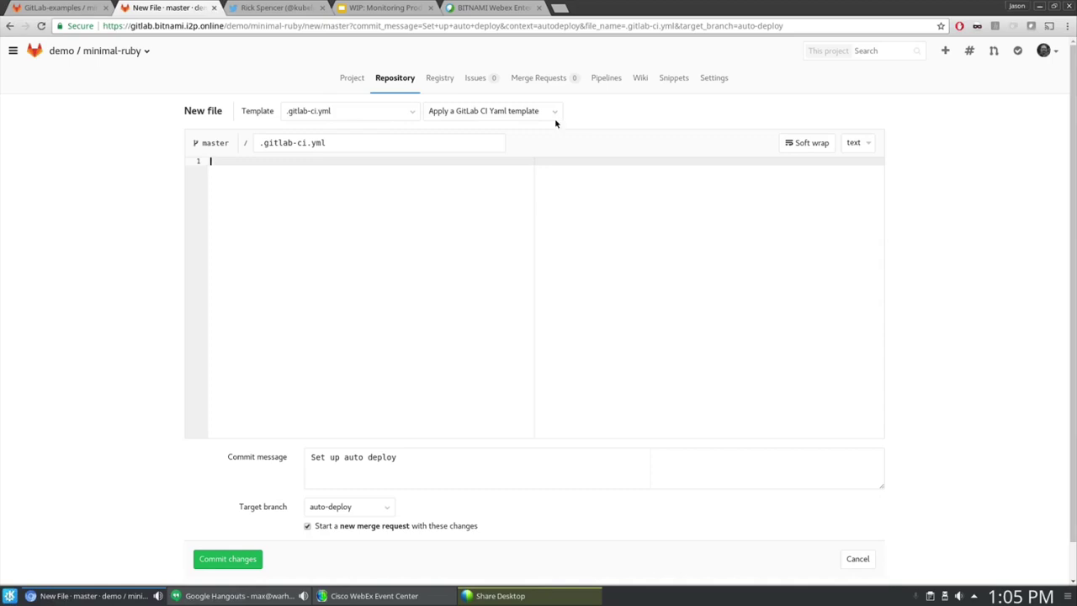
left_click(493, 114)
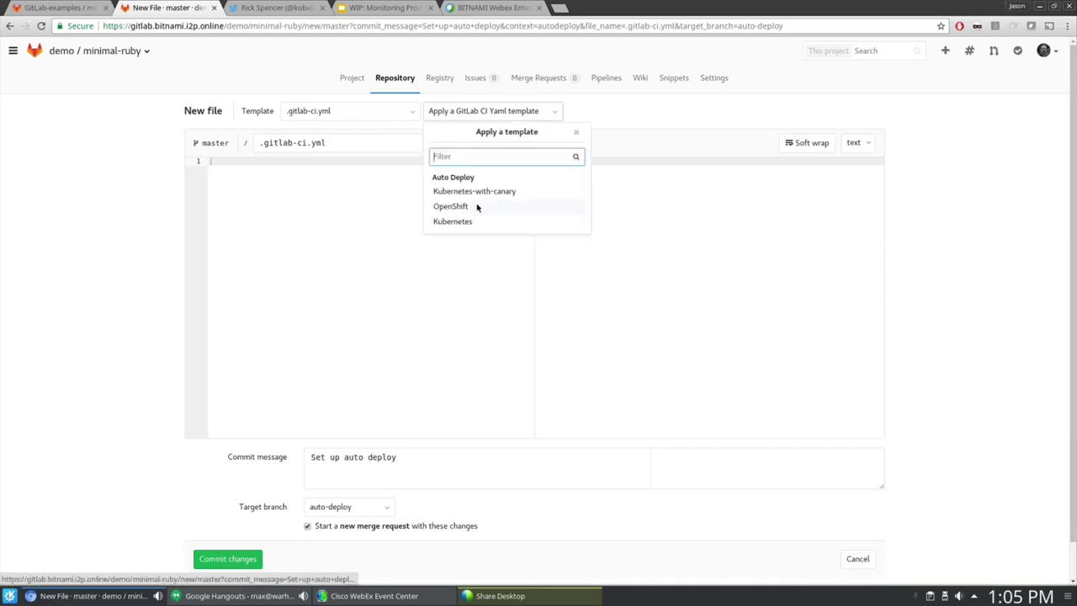
left_click(452, 222)
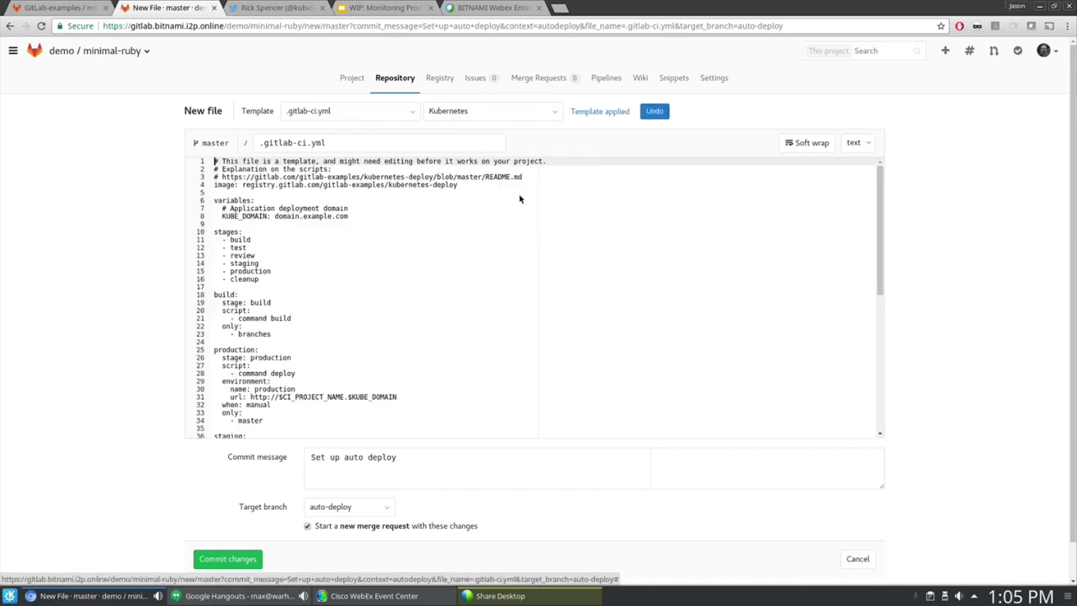
- Set the KUBE_DOMAIN variable in .gitlab-ci.yml to bitnami.i2p.online
left_click(355, 229)
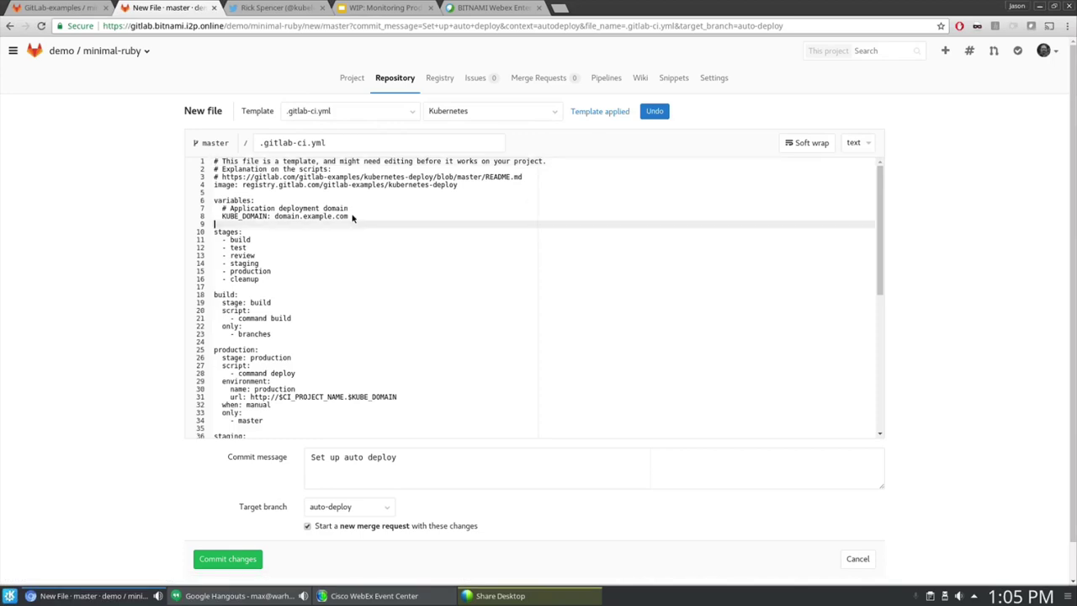
left_click_drag(353, 217, 274, 216)
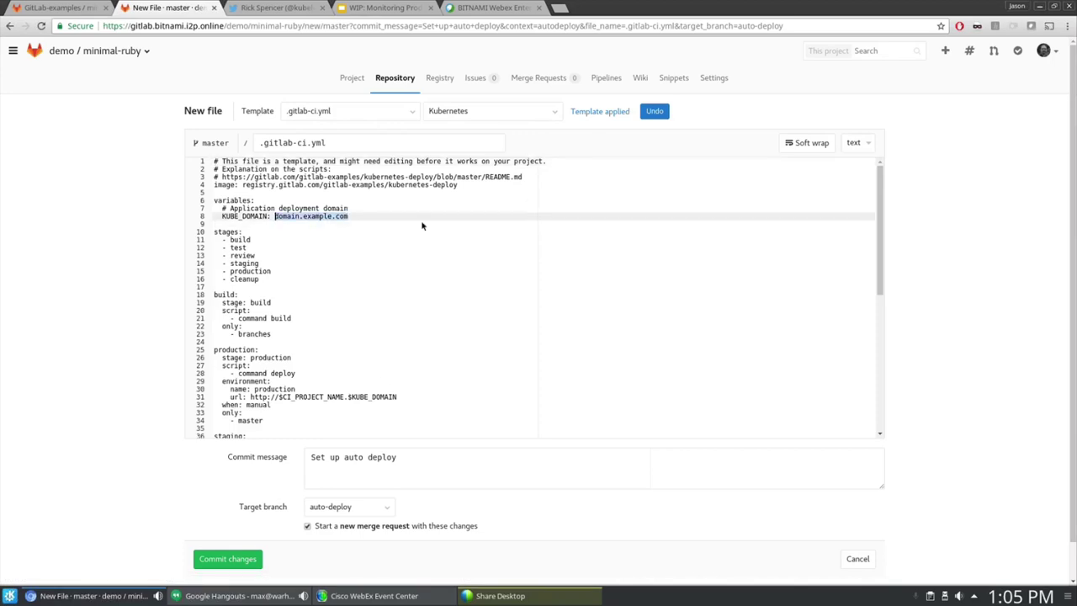
type("bitnami.i2p.online")
- Change the target branch to master and commit the new .gitlab-ci.yml file
scroll(715, 448, "down", 1)
left_click(370, 469)
scroll(421, 535, "down", 1)
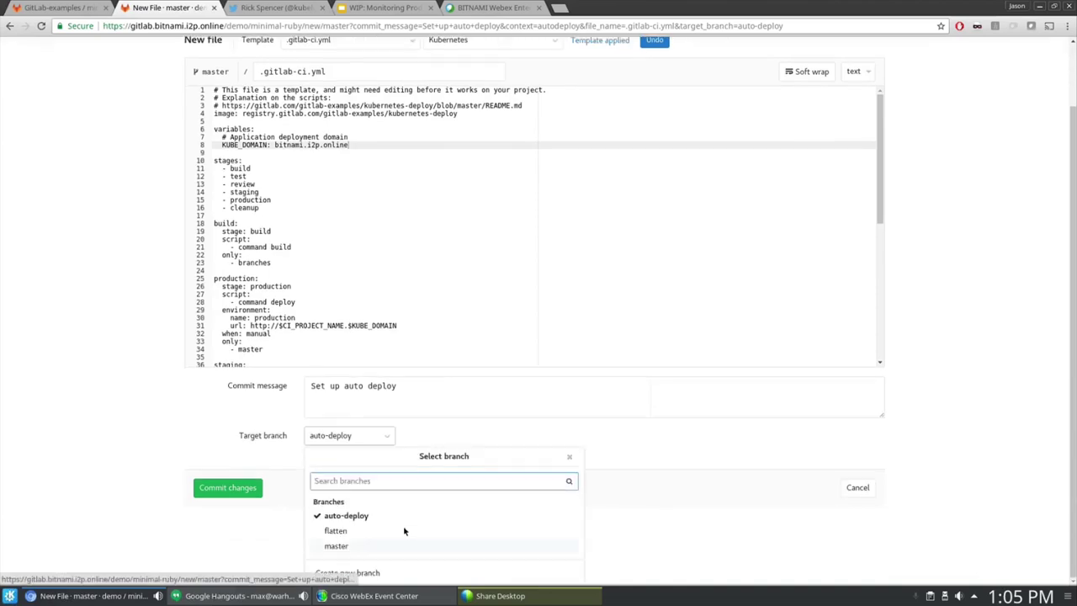
left_click(340, 549)
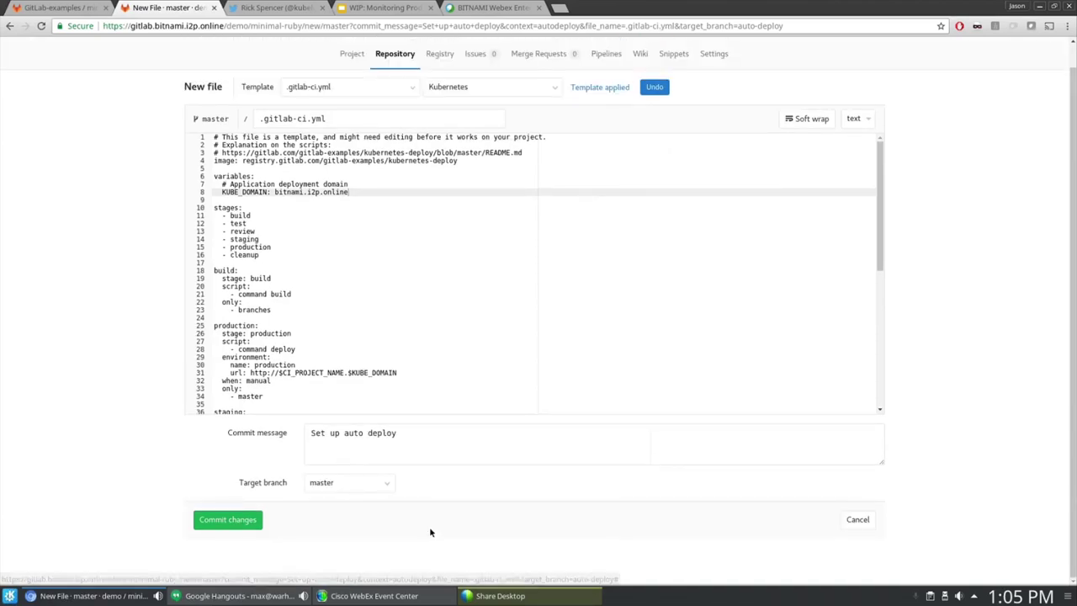
left_click(221, 521)
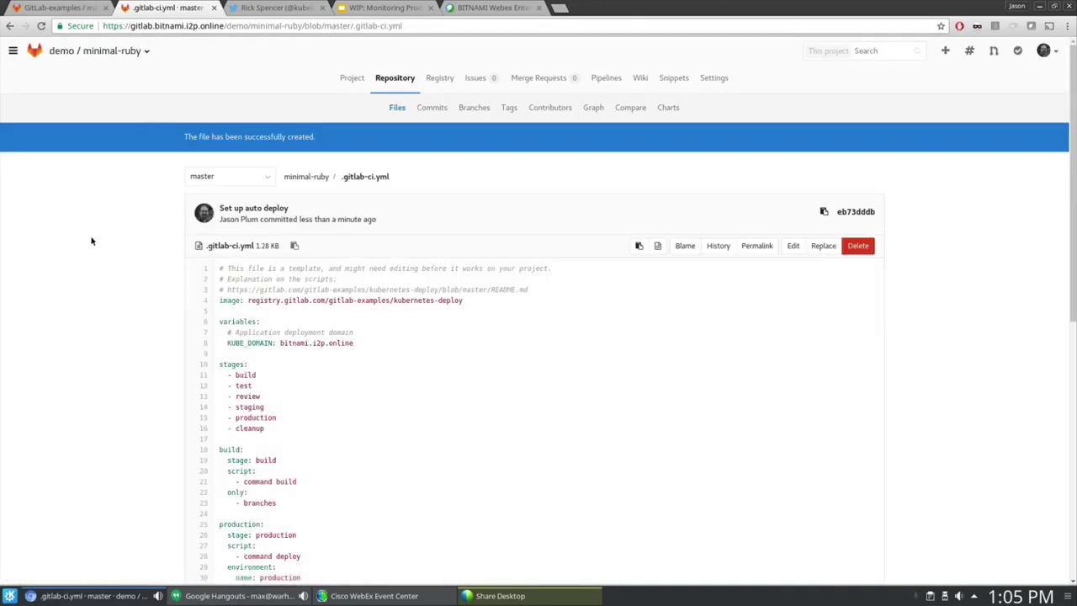
- Review the stages and jobs in the committed .gitlab-ci.yml, and view the repository's file list
scroll(312, 233, "down", 2)
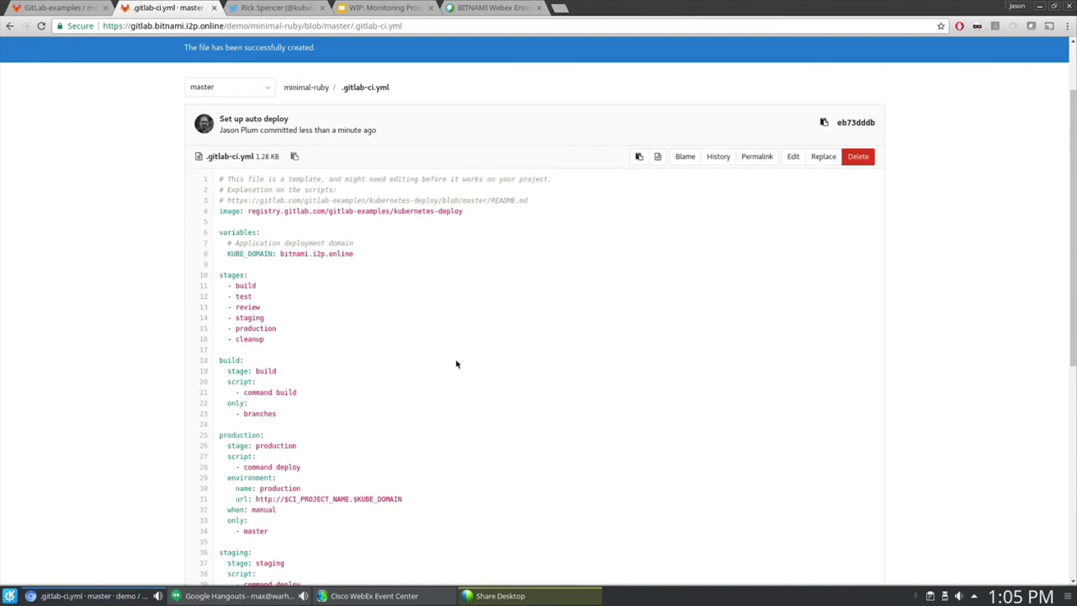
scroll(457, 363, "down", 4)
scroll(471, 281, "down", 5)
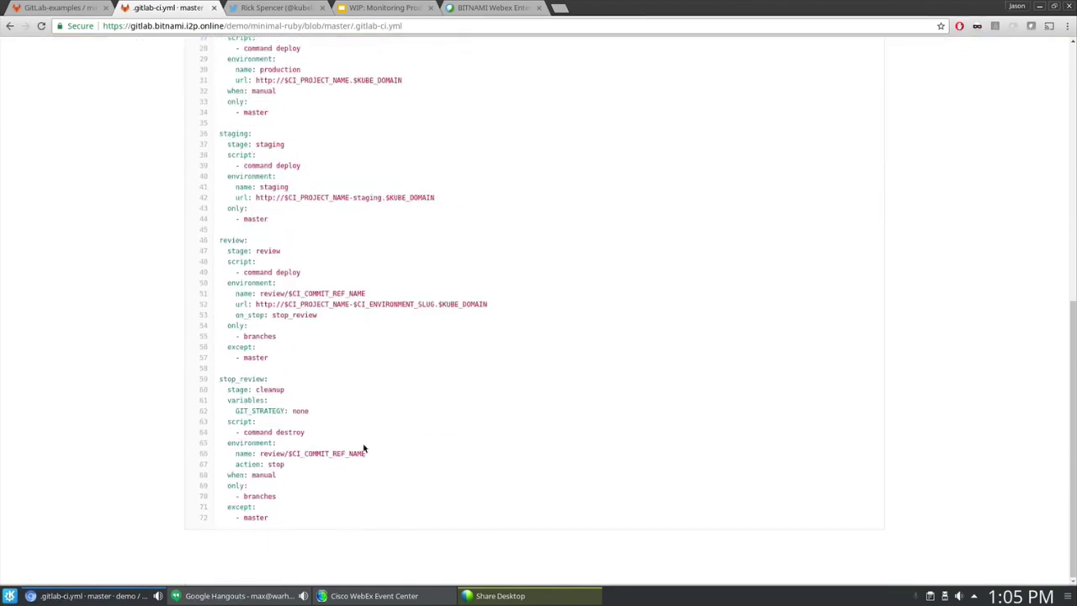
scroll(349, 454, "up", 9)
scroll(348, 457, "up", 2)
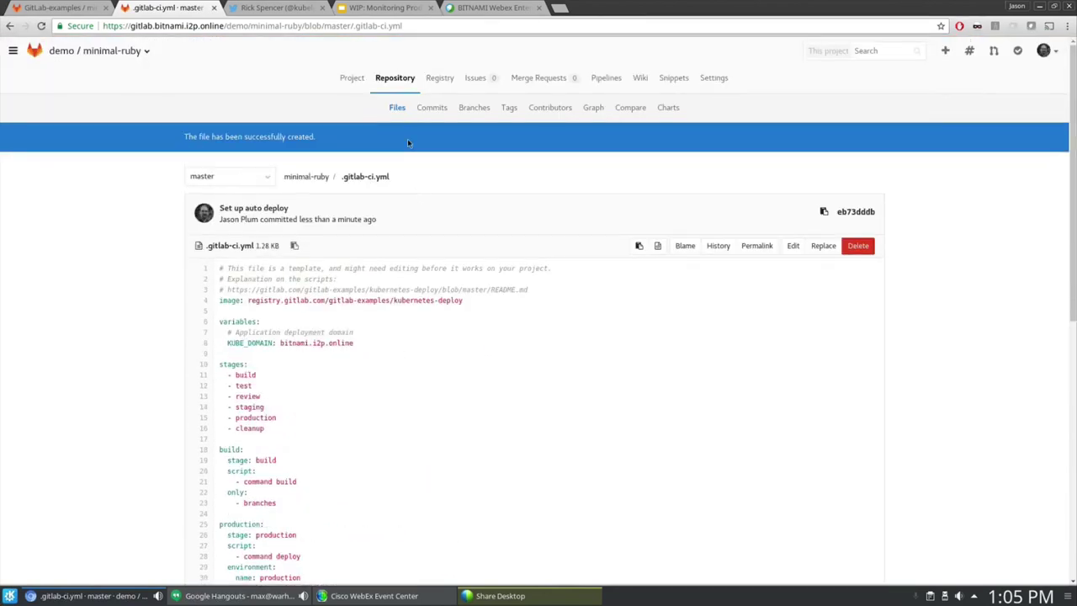
left_click(397, 108)
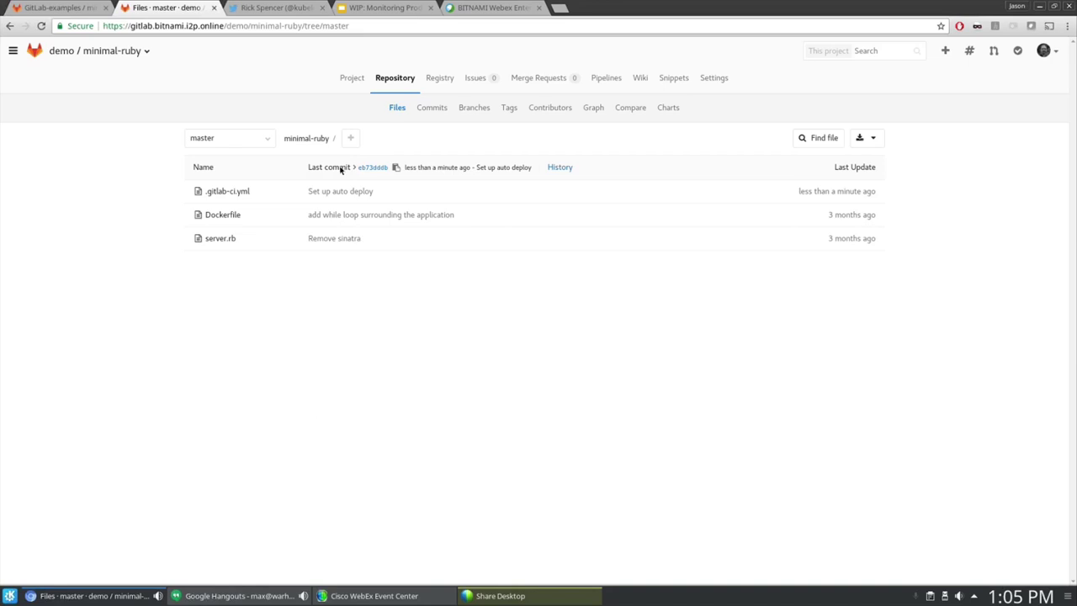
- Open the Mattermost site at mattermost.bitnami.i2p.online in a new browser tab and sign in with GitLab
left_click(562, 12)
type("mattermost")
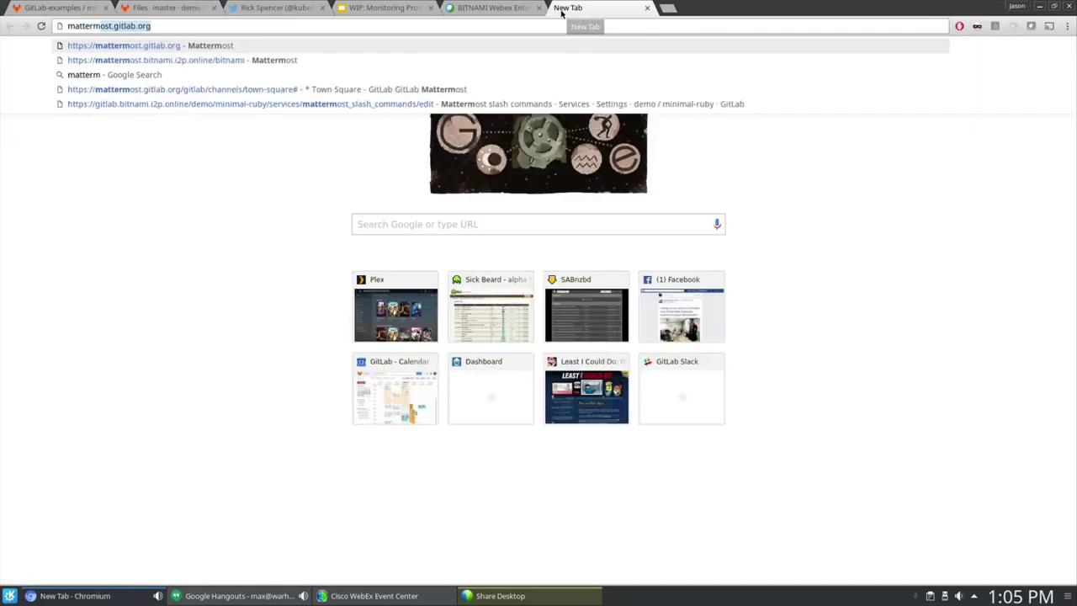
type(".b")
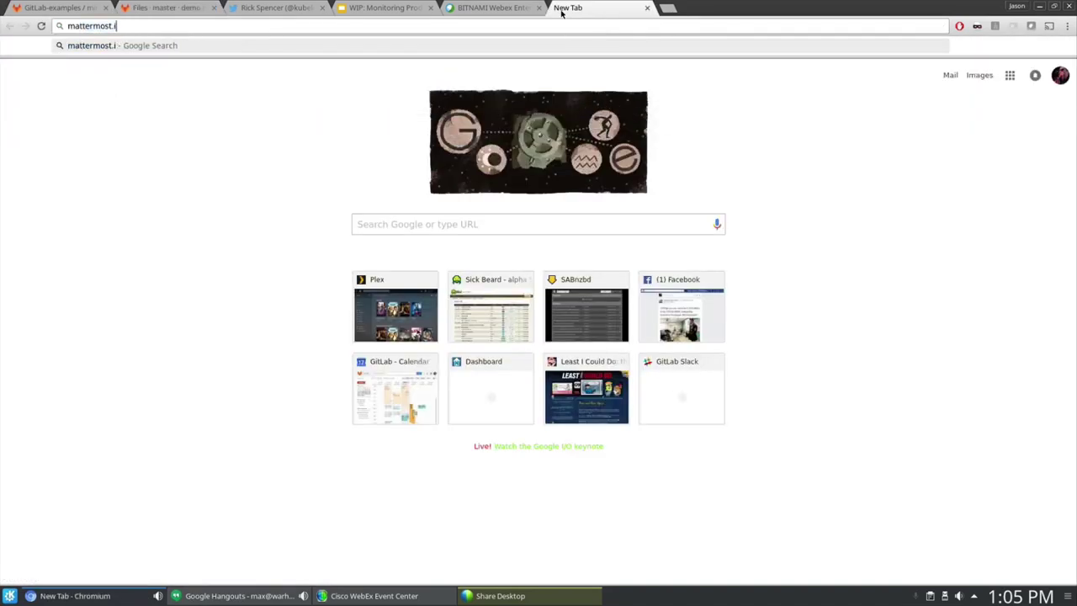
type("i")
key("Down")
key("Down")
key("Down")
key("Return")
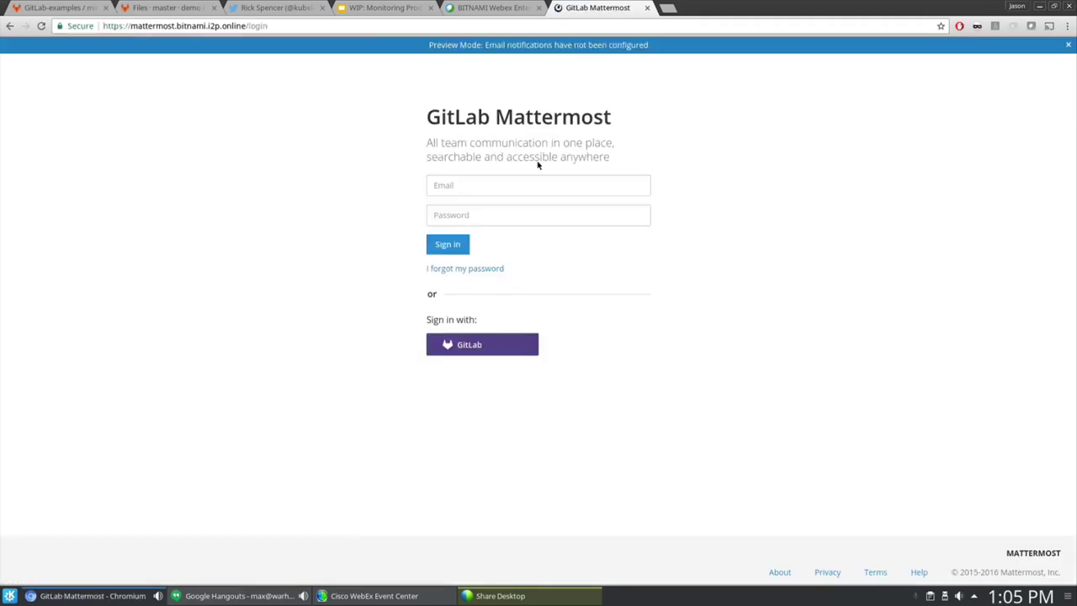
left_click(451, 352)
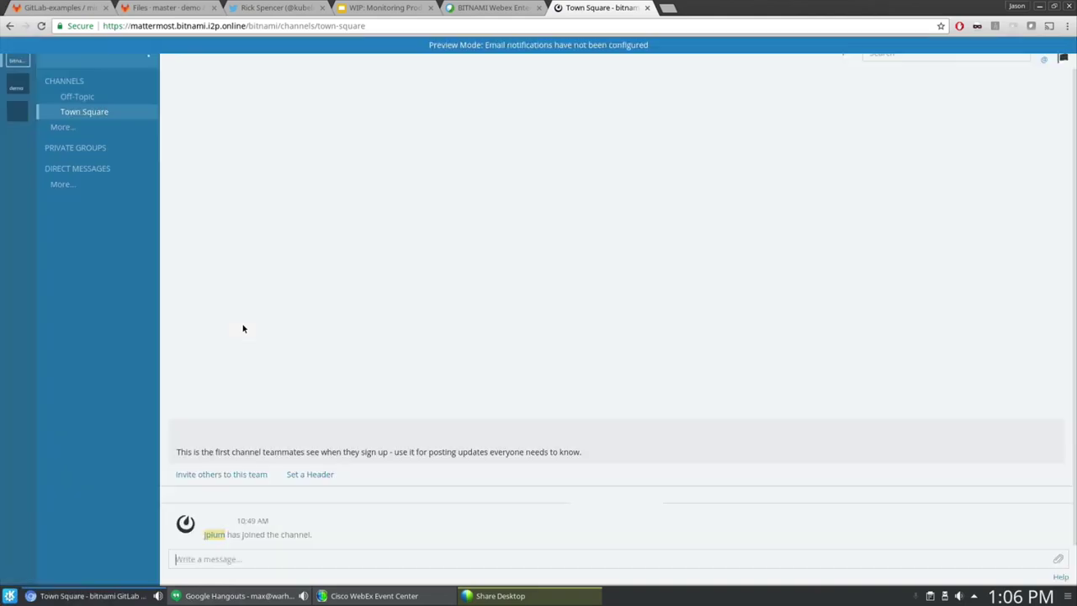
- Glance back at the GitLab repository, return to Mattermost and switch to the demo team's Town Square channel
left_click(153, 9)
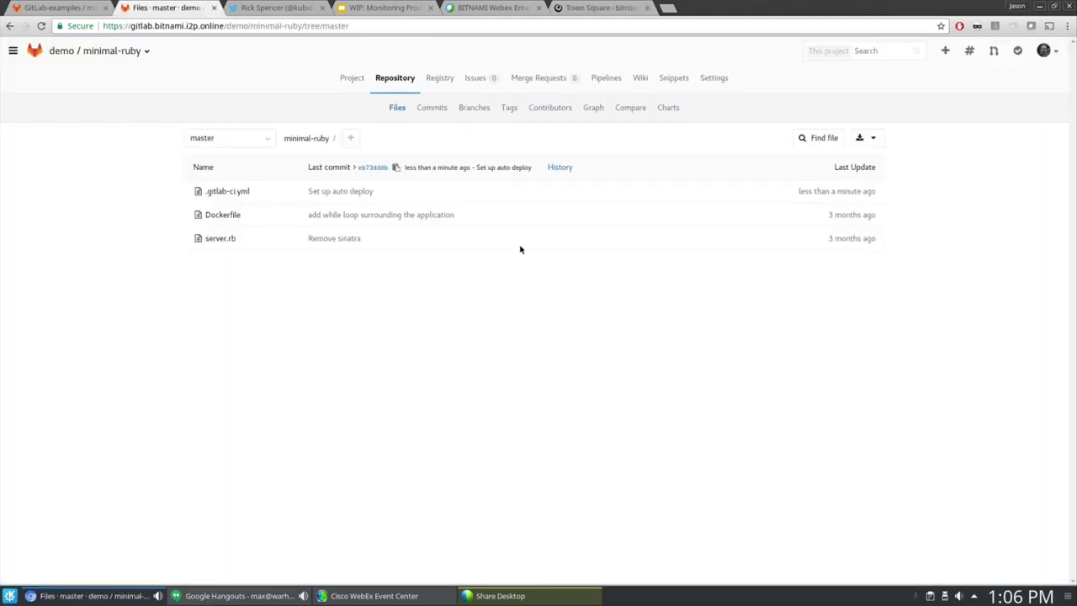
left_click(599, 7)
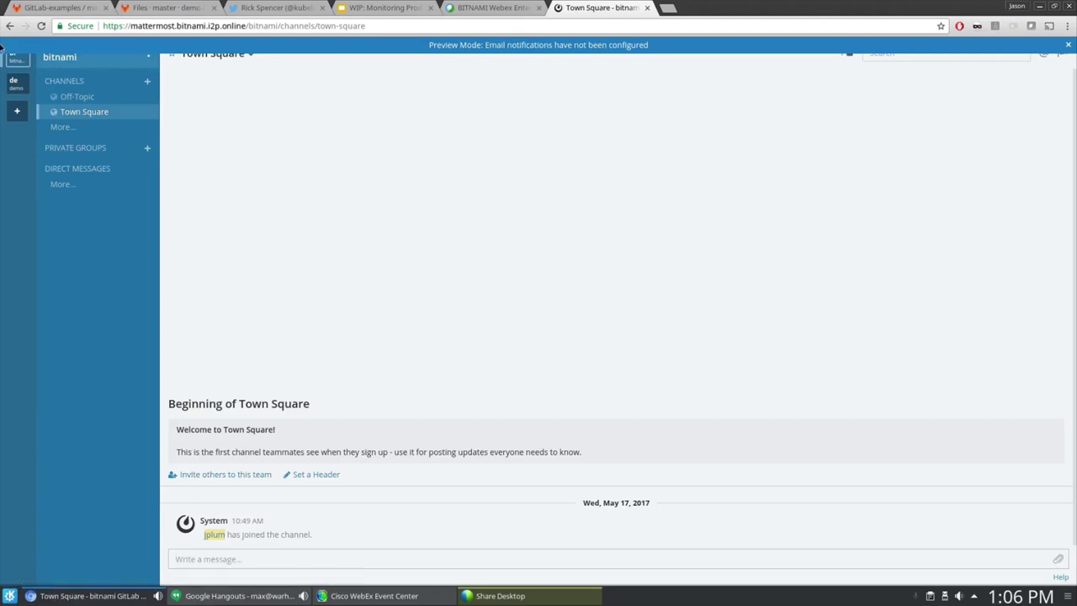
left_click(14, 83)
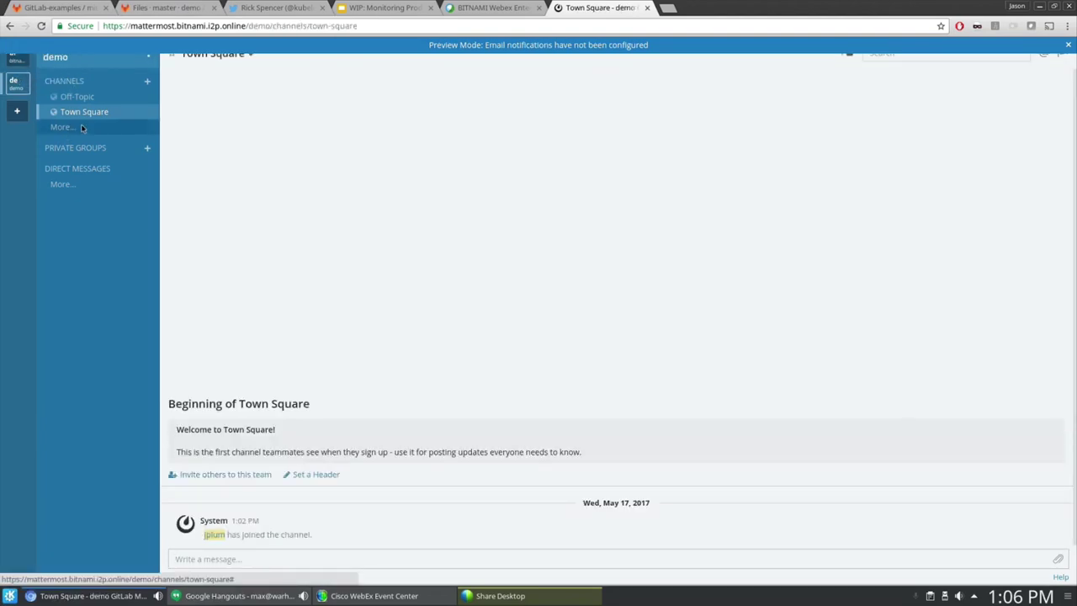
left_click(72, 127)
left_click(690, 71)
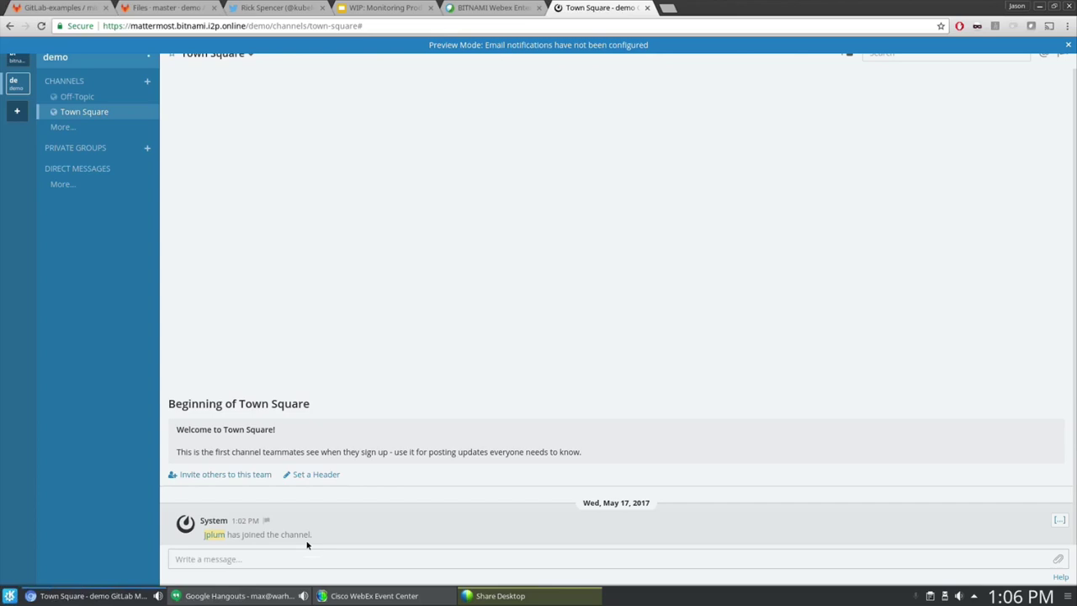
- Send the slash command "/minimal-ruby help" in Town Square and follow the bot's link to connect the GitLab account
type("/mini")
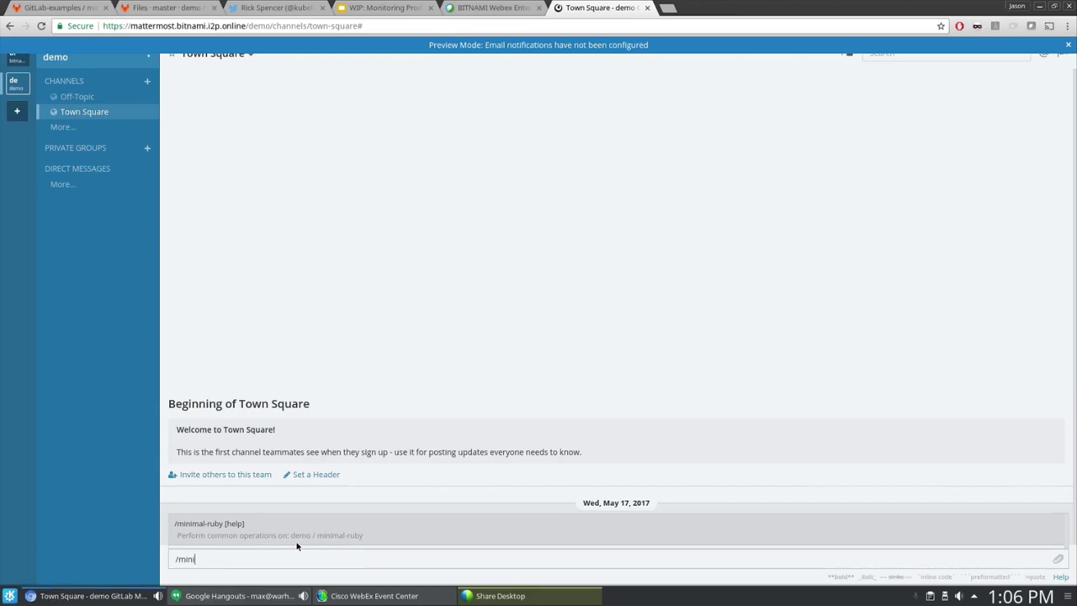
key("Tab")
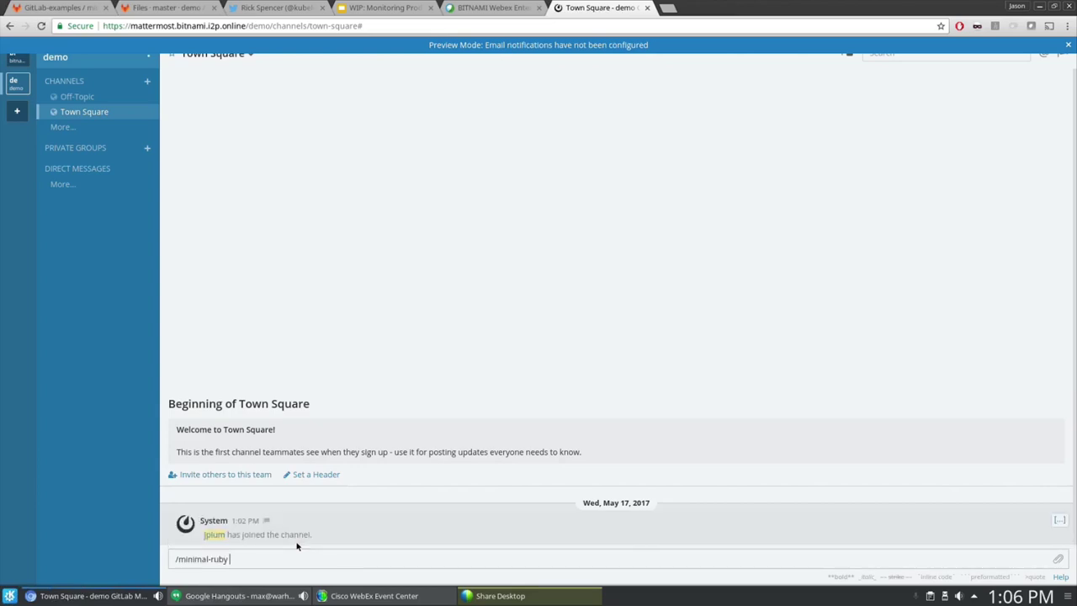
type("help")
key("Return")
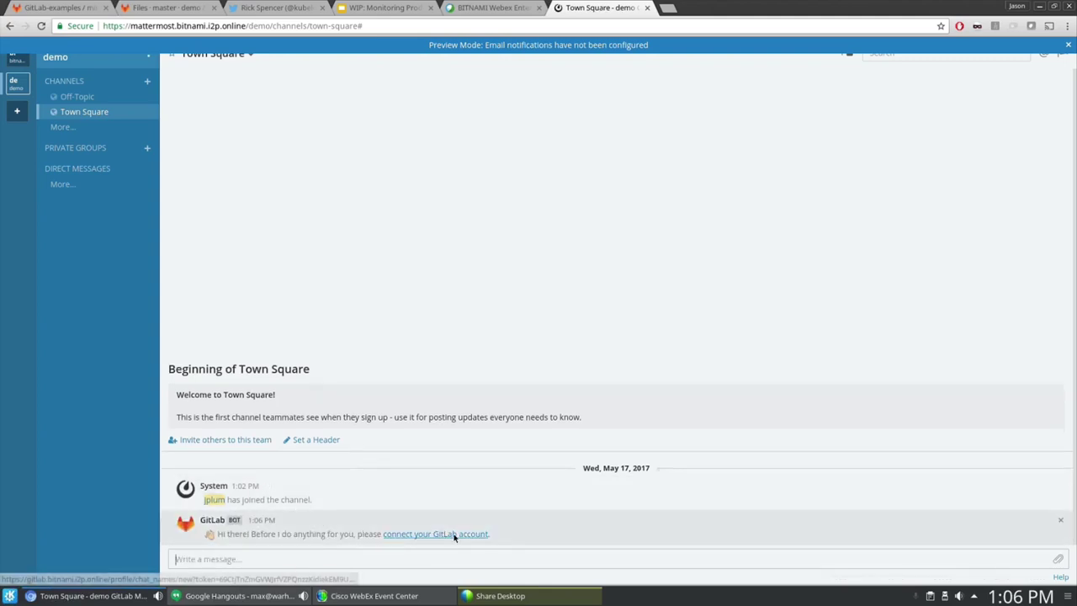
left_click(453, 534)
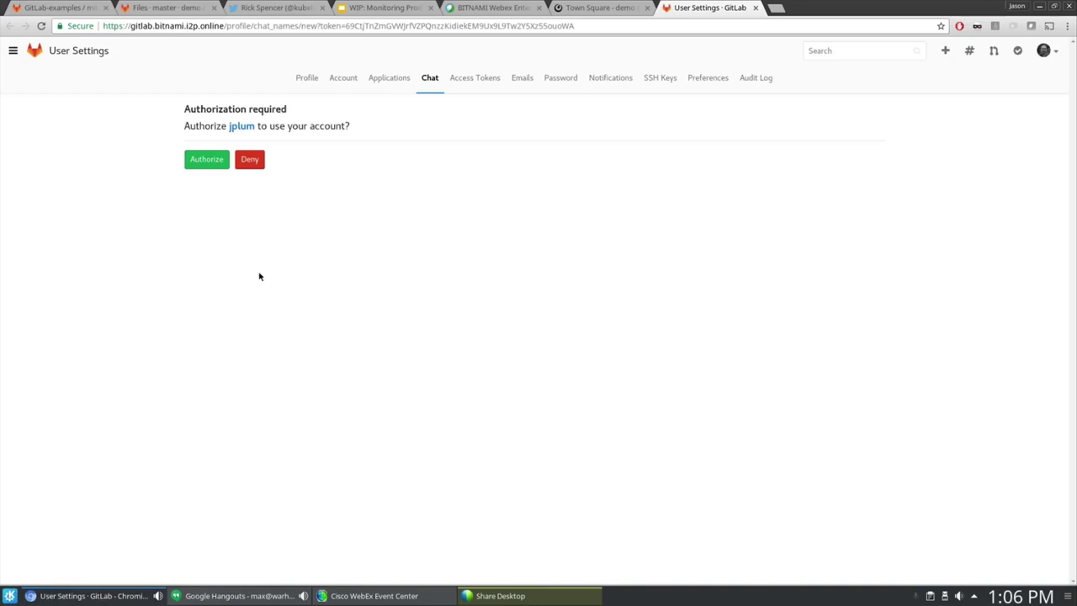
- Authorize the Mattermost chat account to use the GitLab account and return to the Town Square channel
left_click(203, 161)
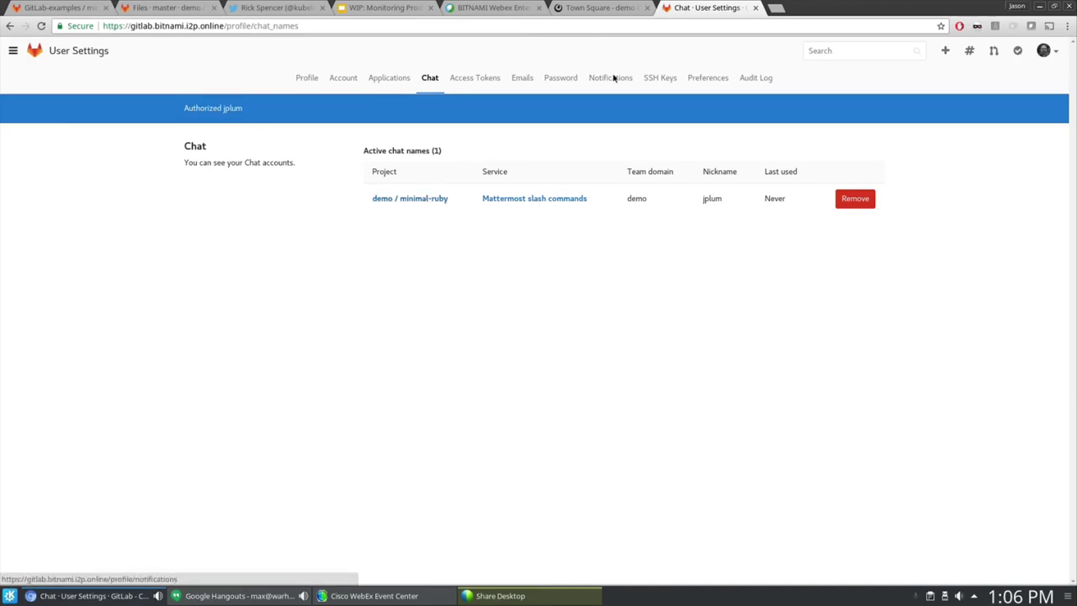
left_click(595, 10)
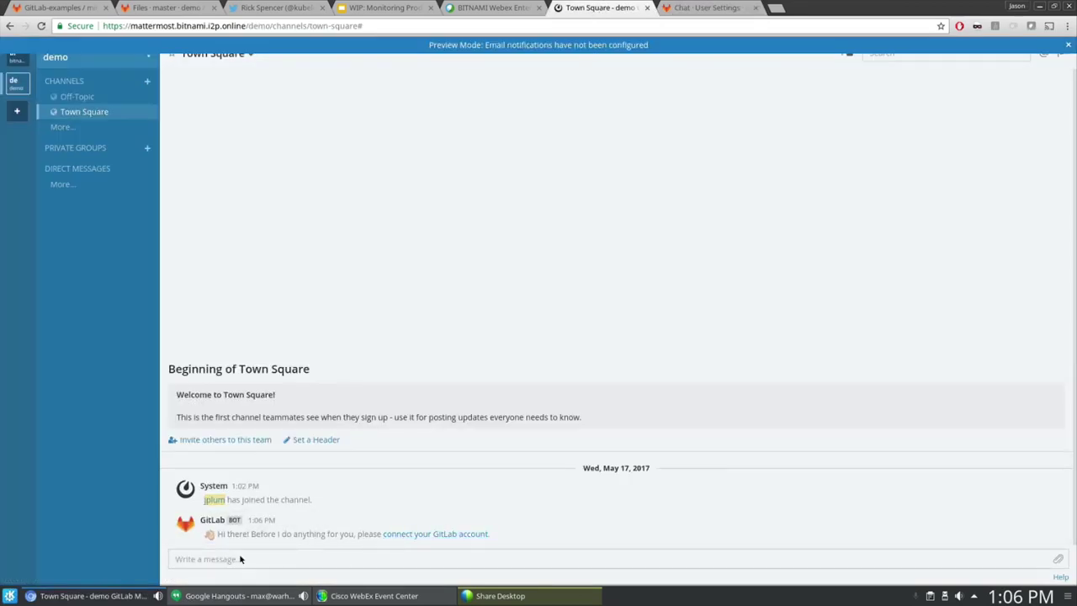
- Send a /minimal-ruby "issue new" command titled "Update Homepage to be more descriptive" with the second line "Currently, it is just Hello World"
type("/mini")
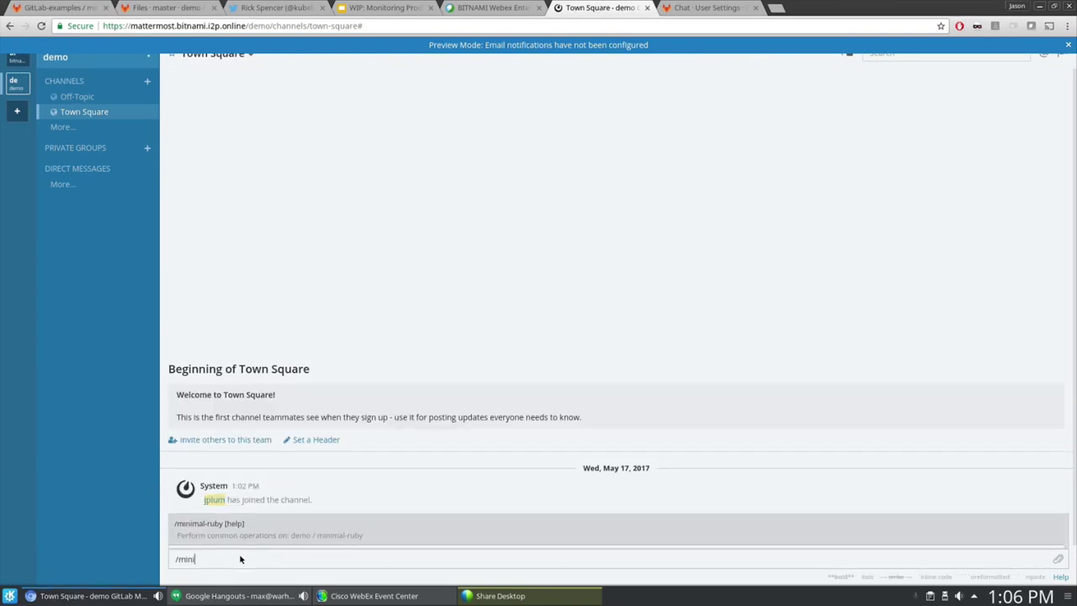
key("Tab")
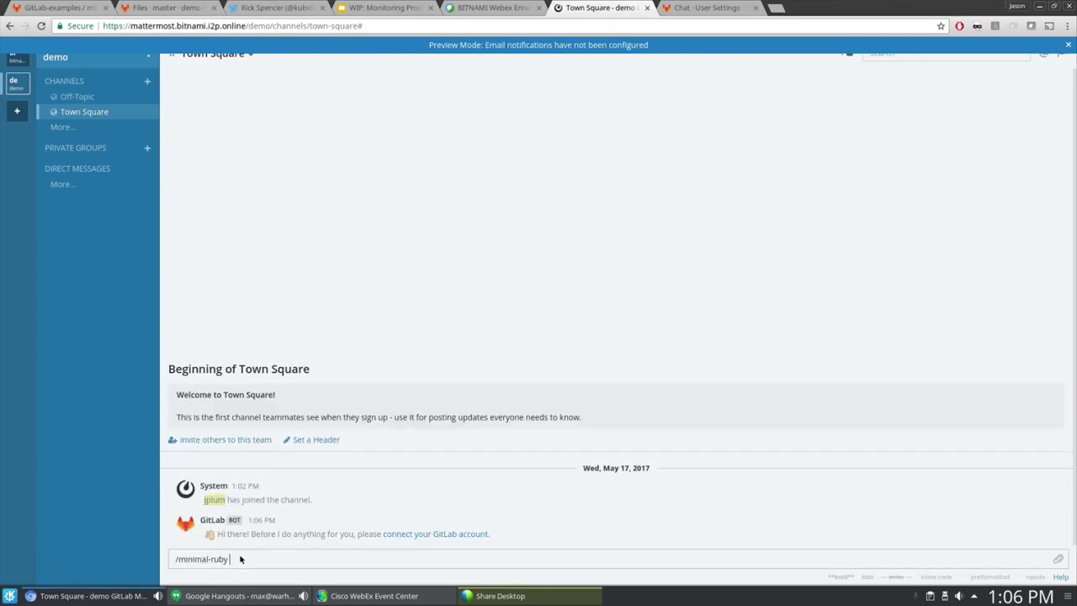
type("issue new Update Homepage")
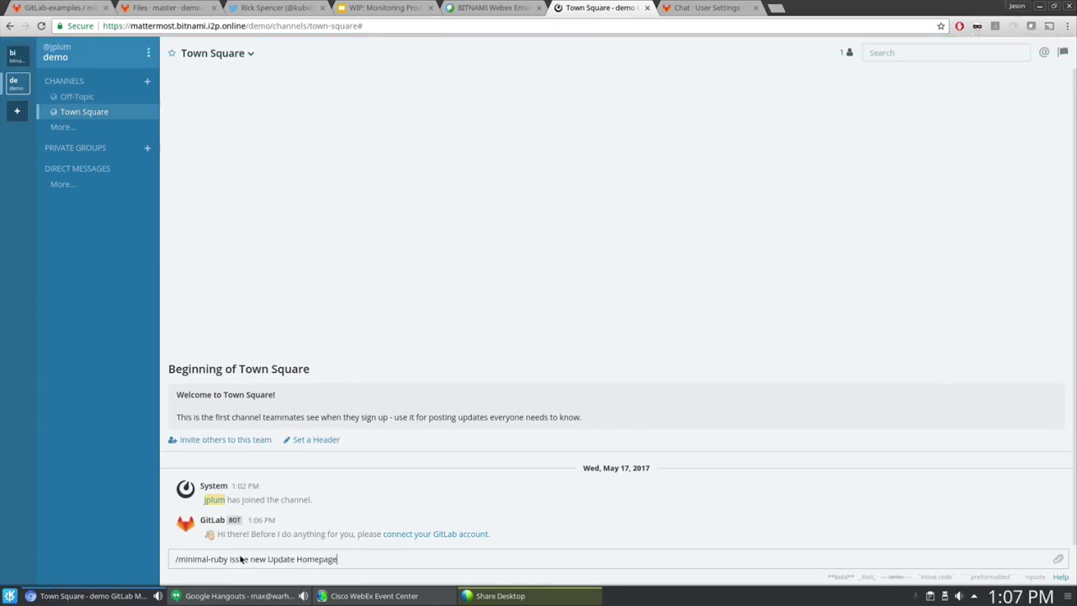
type(" to be more descriptive")
key("shift+Return")
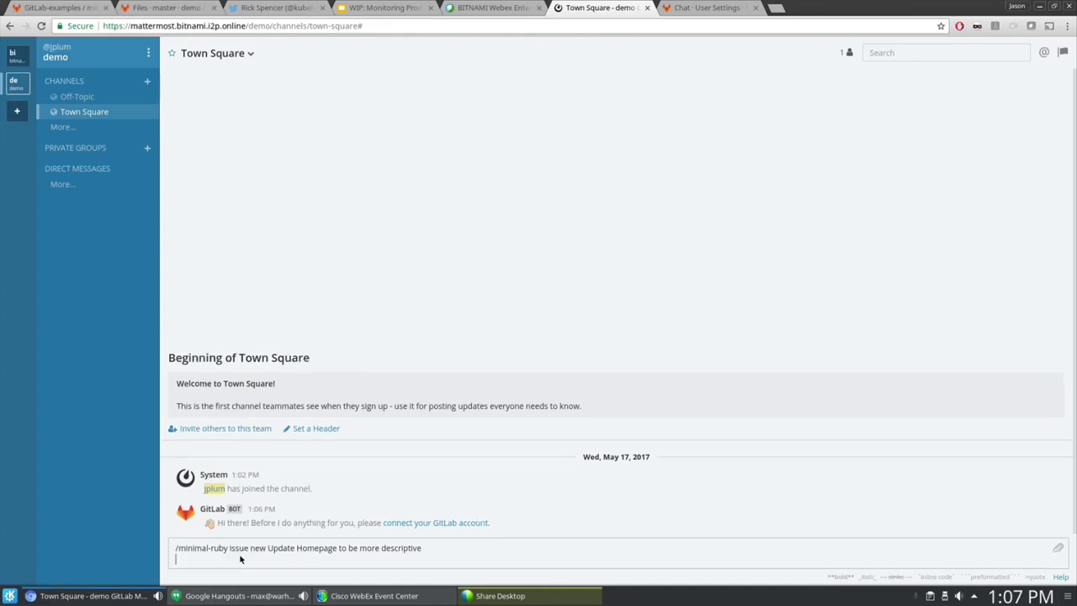
type("Currently, it is just Hellow")
key("BackSpace")
type("World")
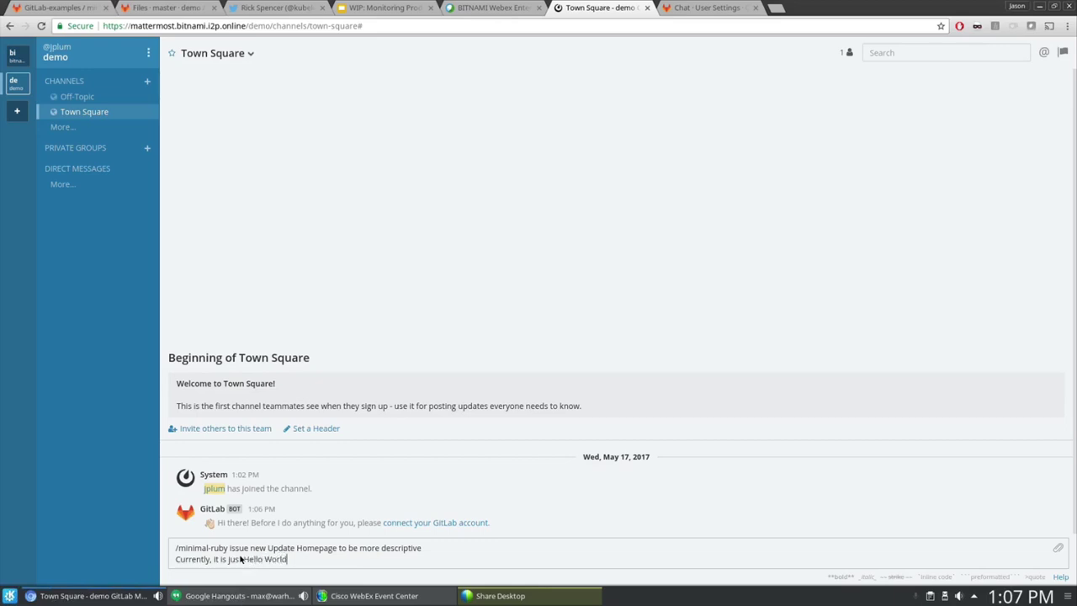
key("Return")
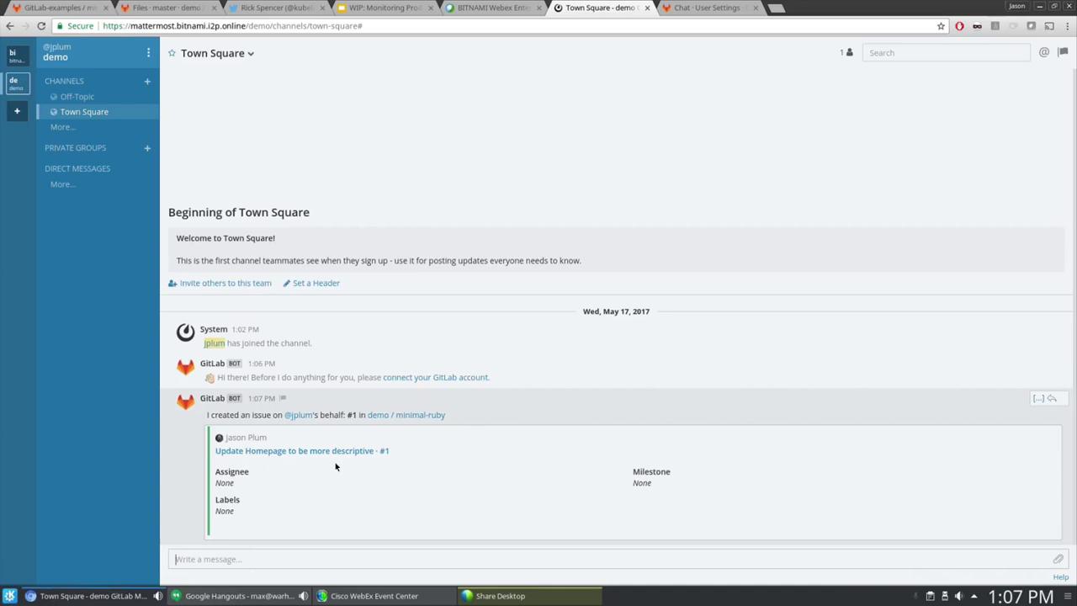
- Examine the issue "Update Homepage to be more descriptive" in the minimal-ruby project's issues on GitLab
left_click(165, 9)
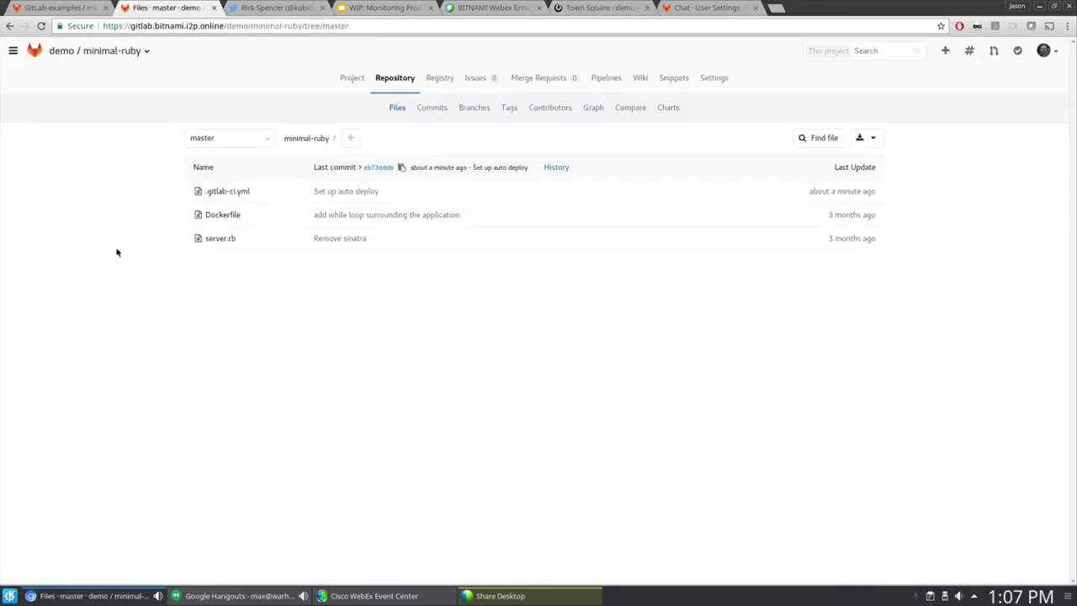
left_click(602, 80)
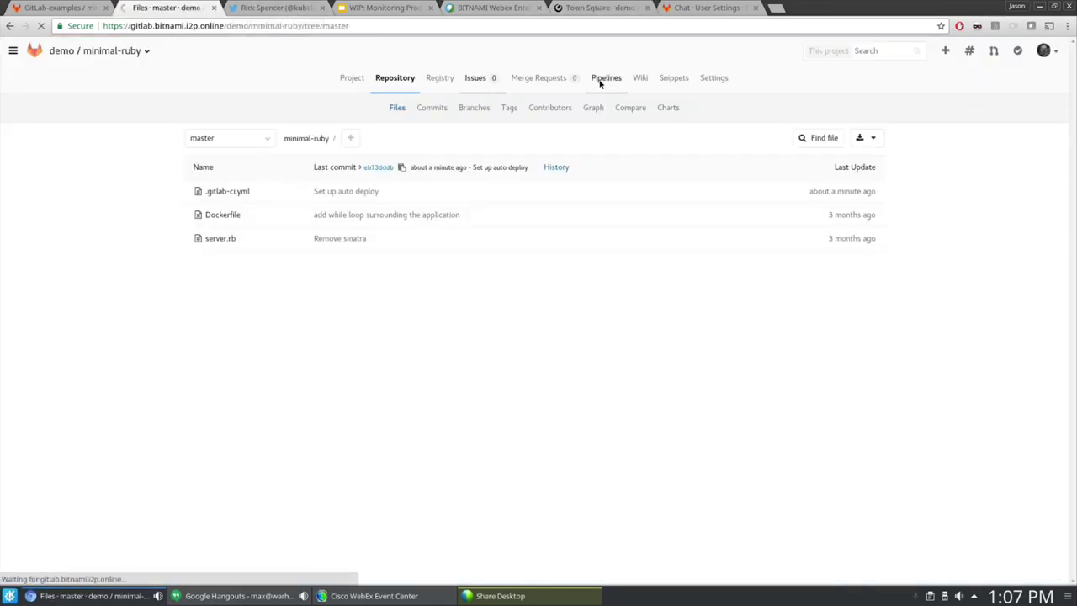
left_click(488, 79)
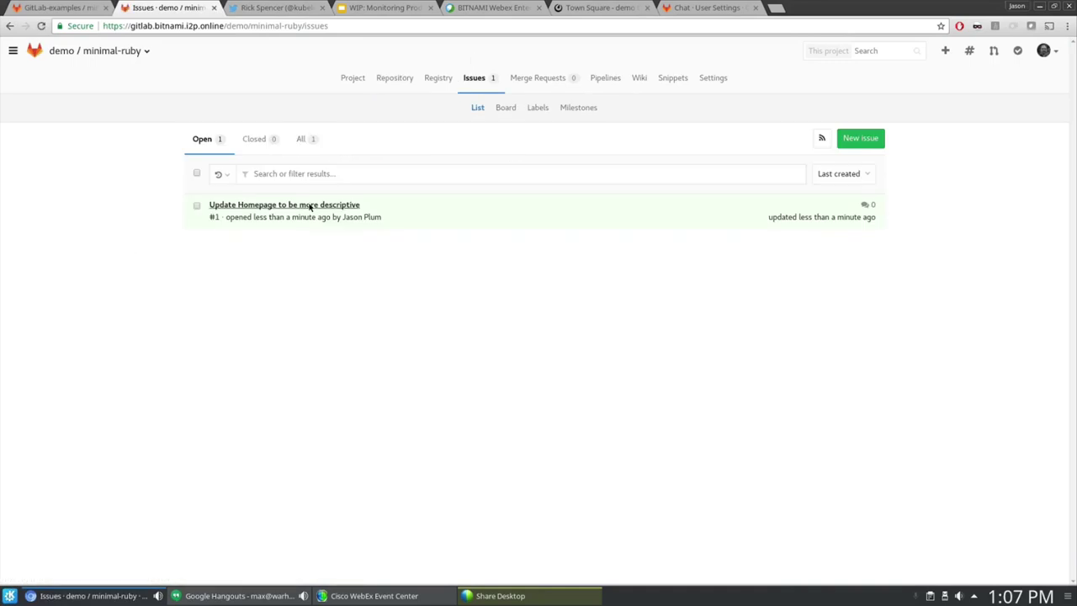
left_click(285, 208)
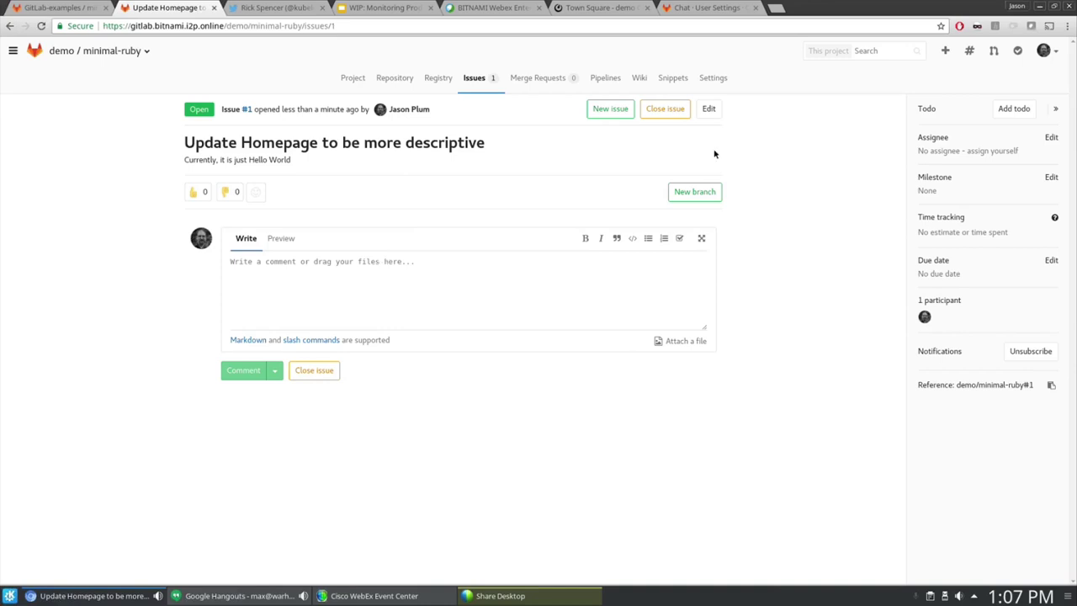
- Set up the minimal-ruby issue board with the default lists To Do and Doing
left_click(480, 83)
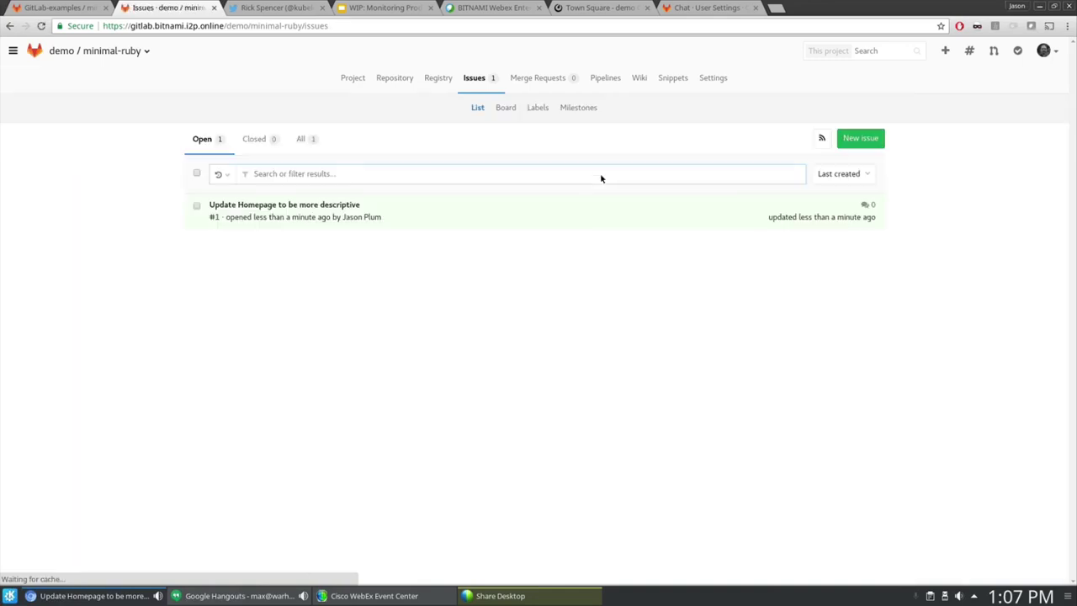
left_click(506, 108)
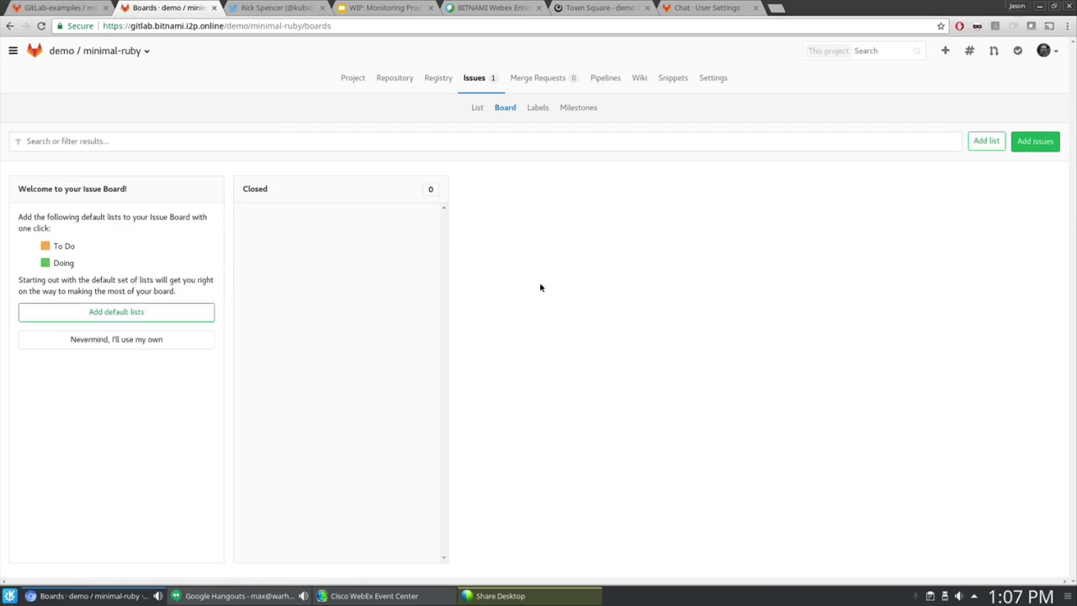
left_click(140, 313)
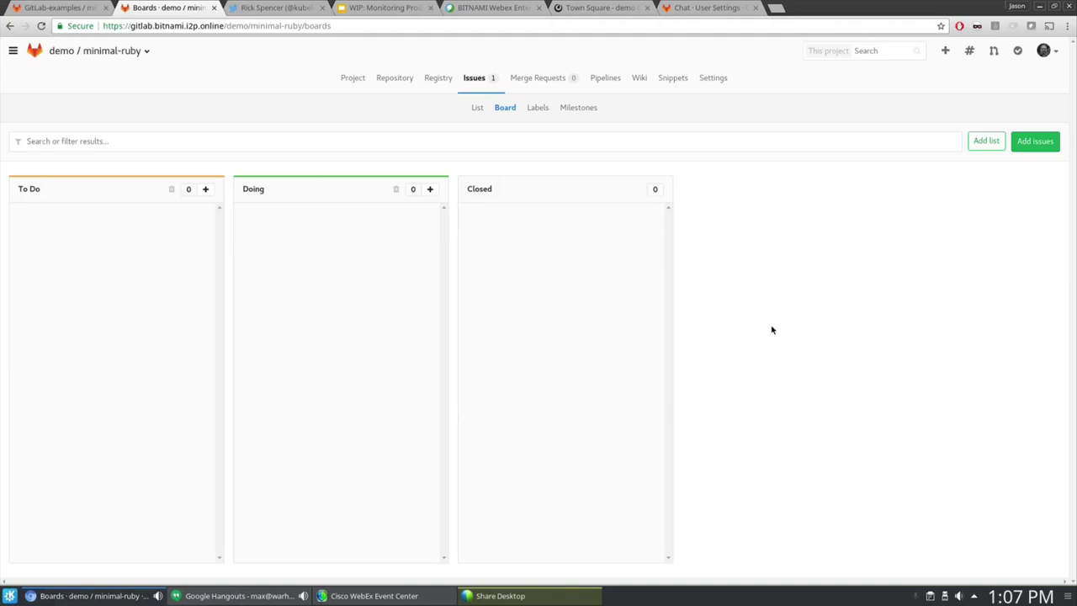
left_click(503, 108)
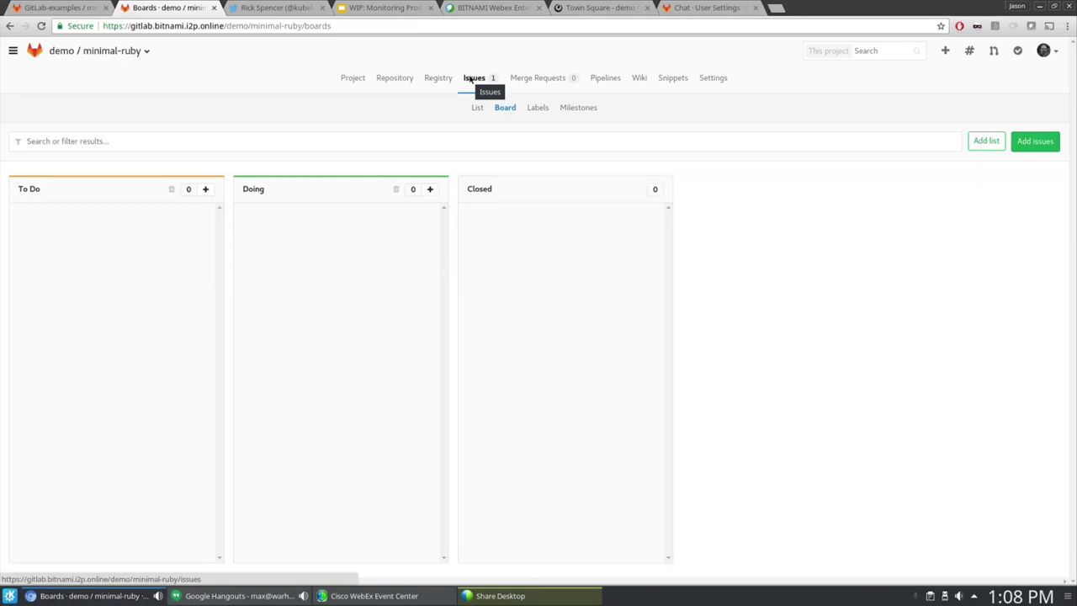
left_click(205, 188)
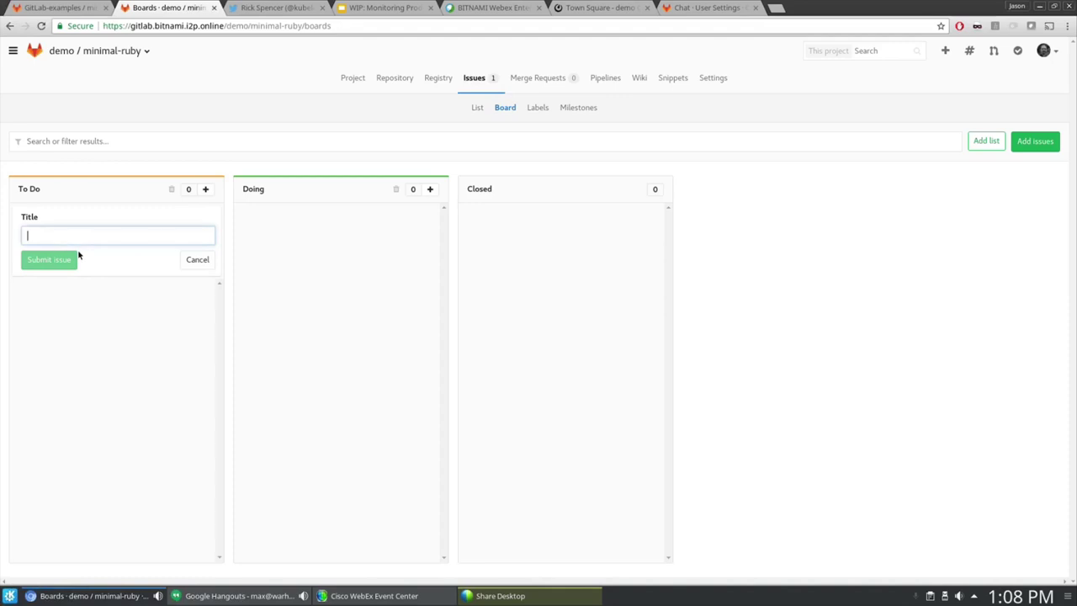
left_click(197, 259)
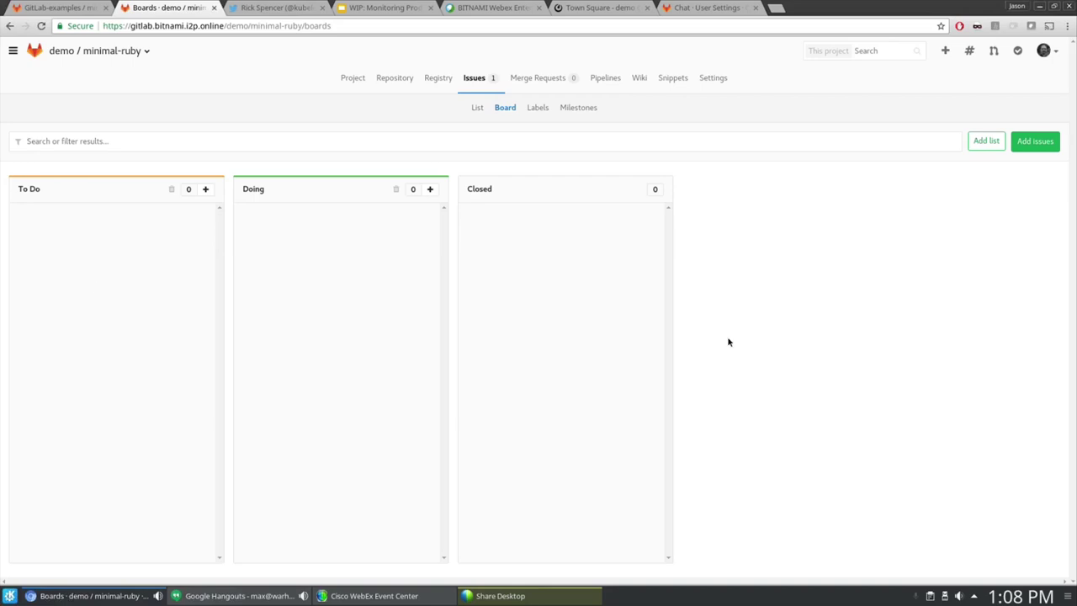
left_click(1034, 140)
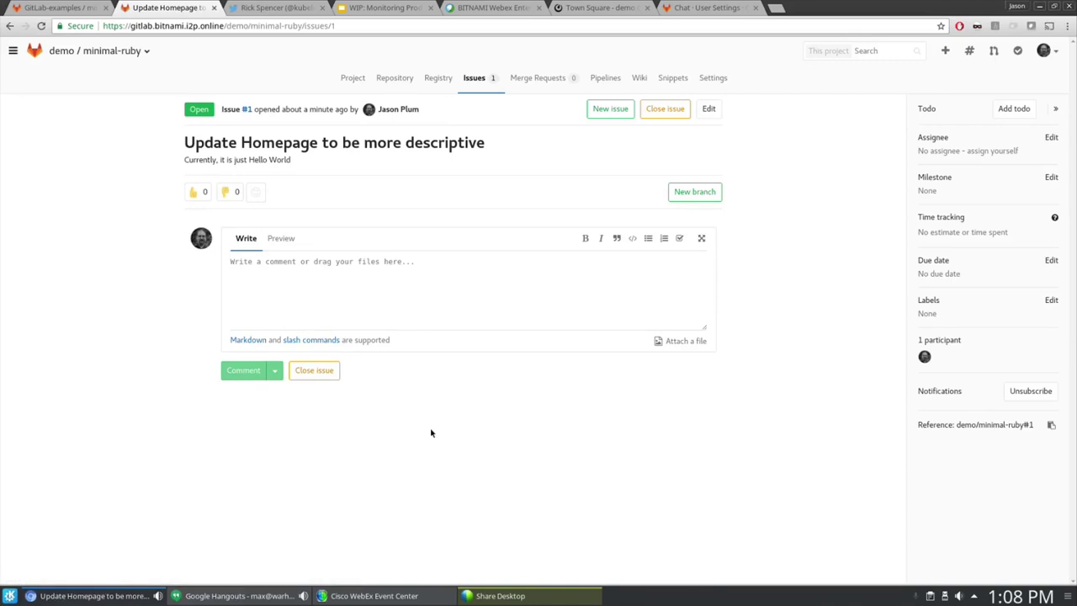
left_click(483, 80)
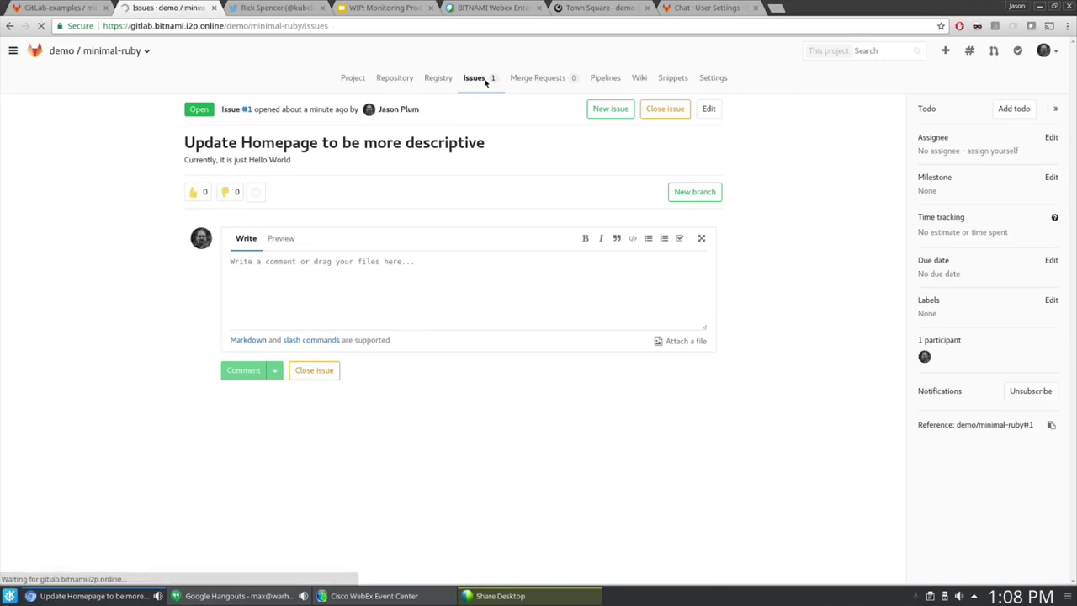
left_click(497, 112)
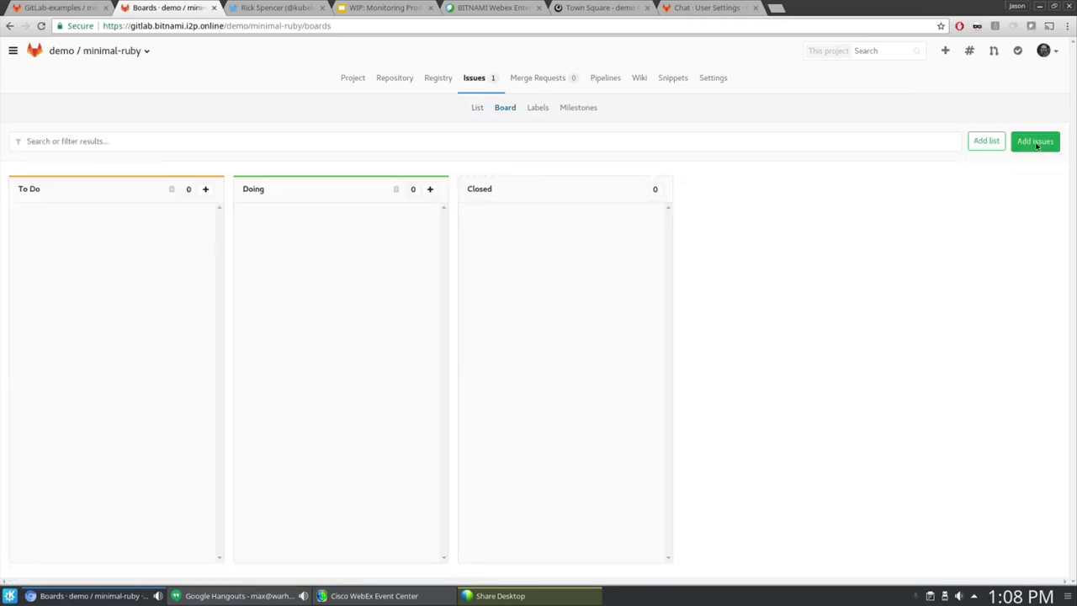
- Add the existing open issue "Update Homepage to be more descriptive" to the board's To Do list
left_click(1035, 140)
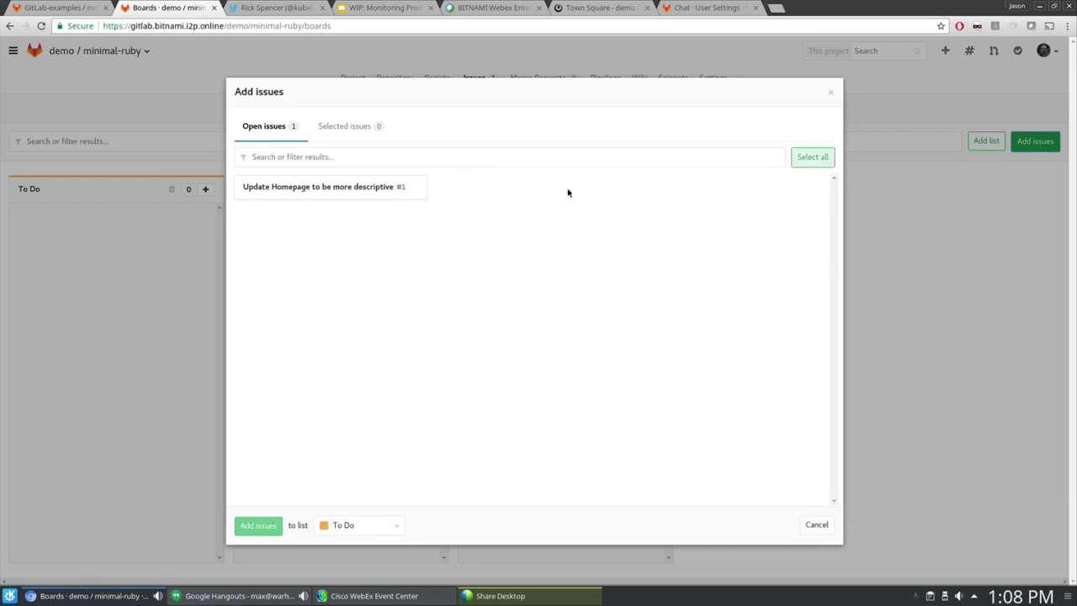
left_click(812, 156)
left_click(260, 526)
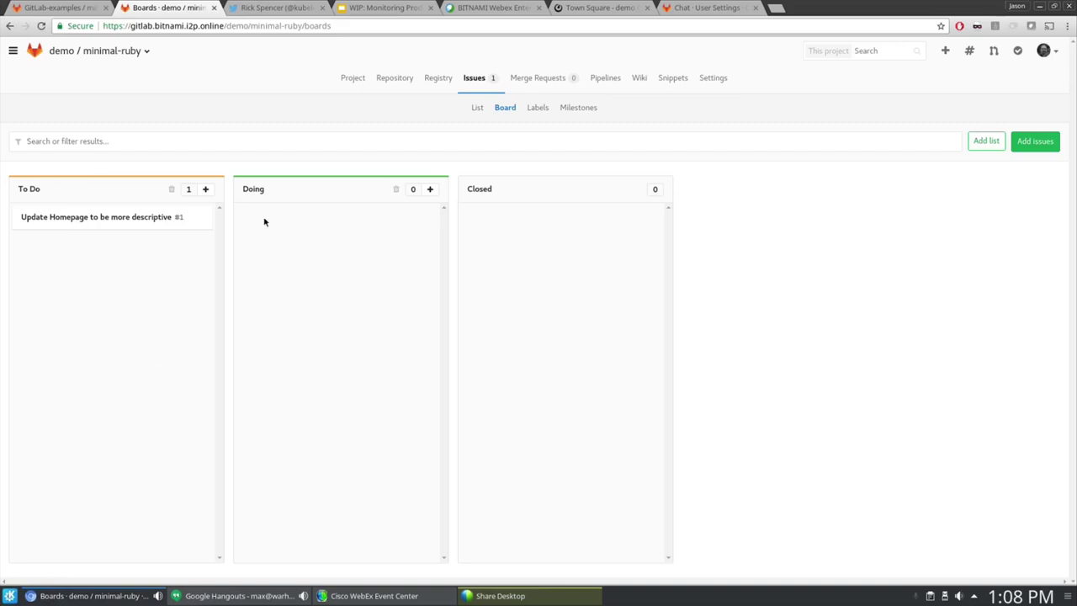
- Move the homepage issue from To Do to Doing on the board and open its detail page
left_click_drag(86, 221, 315, 270)
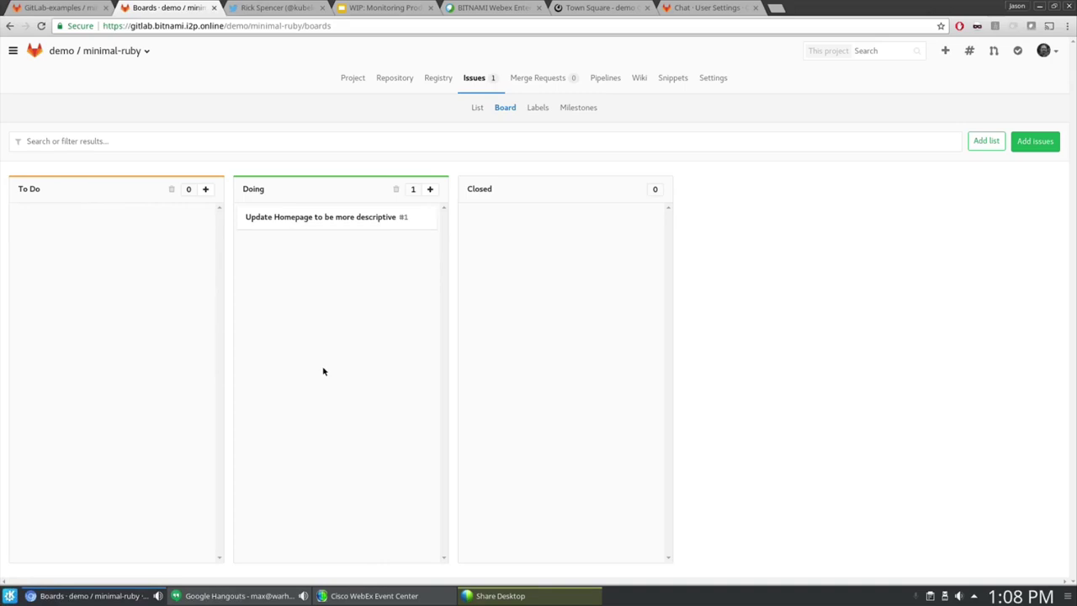
left_click(326, 220)
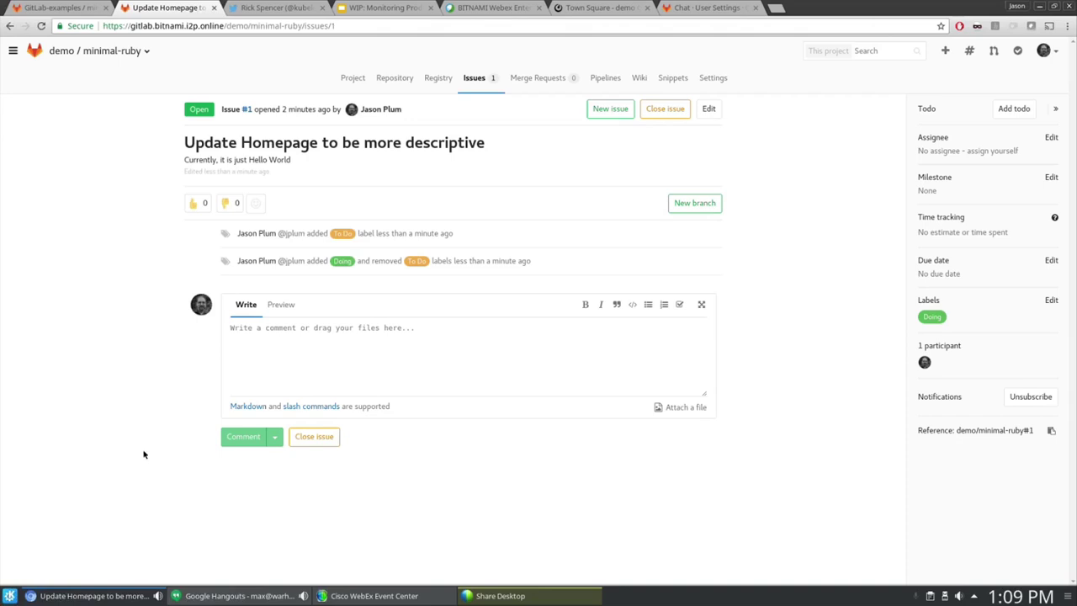
- Edit server.rb in the repository so the response body on line 7 reads 'More Than Hello, world!'
left_click(401, 82)
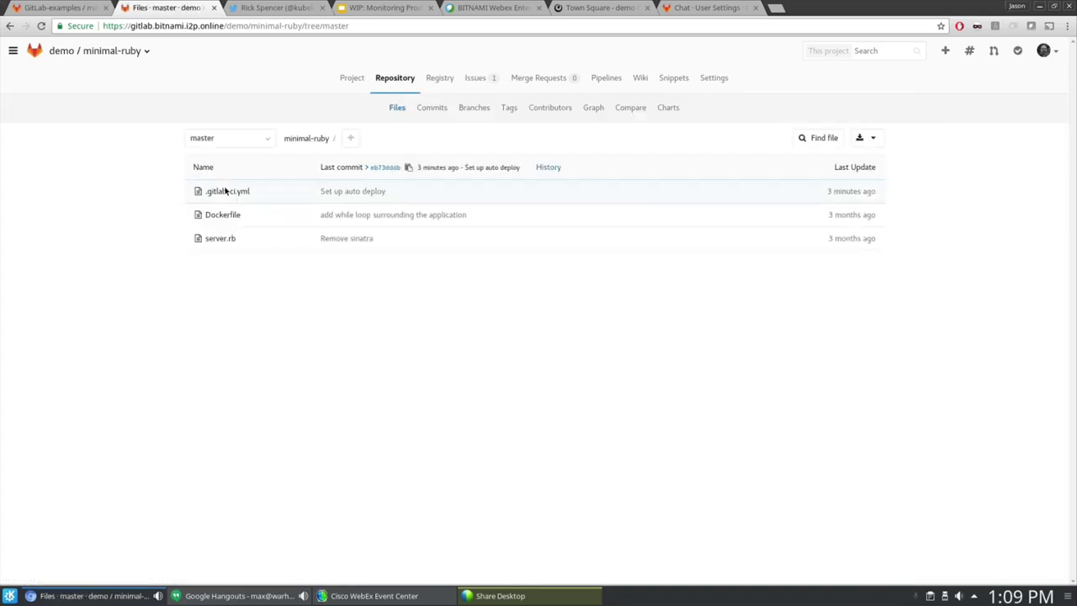
left_click(218, 239)
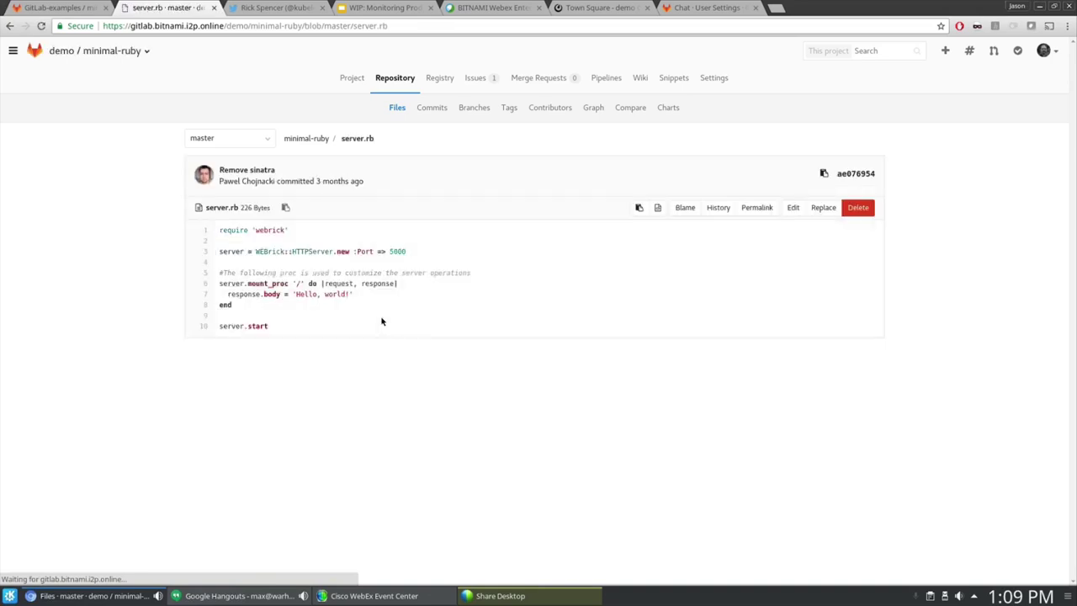
left_click(794, 208)
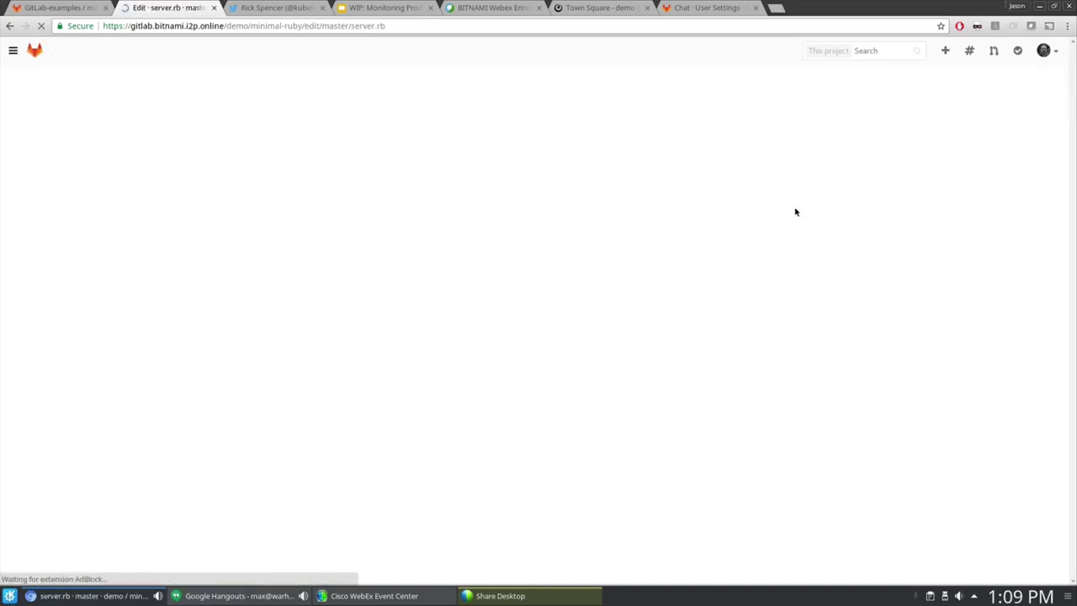
left_click(291, 266)
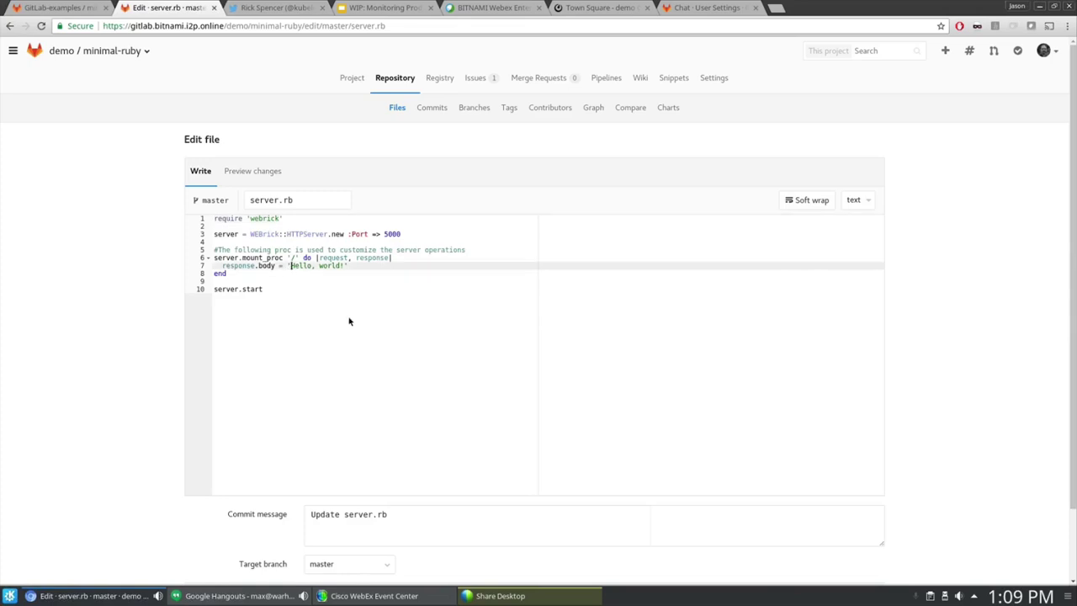
type("More Than")
- Set the commit message for the server.rb edit to "Update server.rb per Issue #1"
scroll(424, 439, "down", 2)
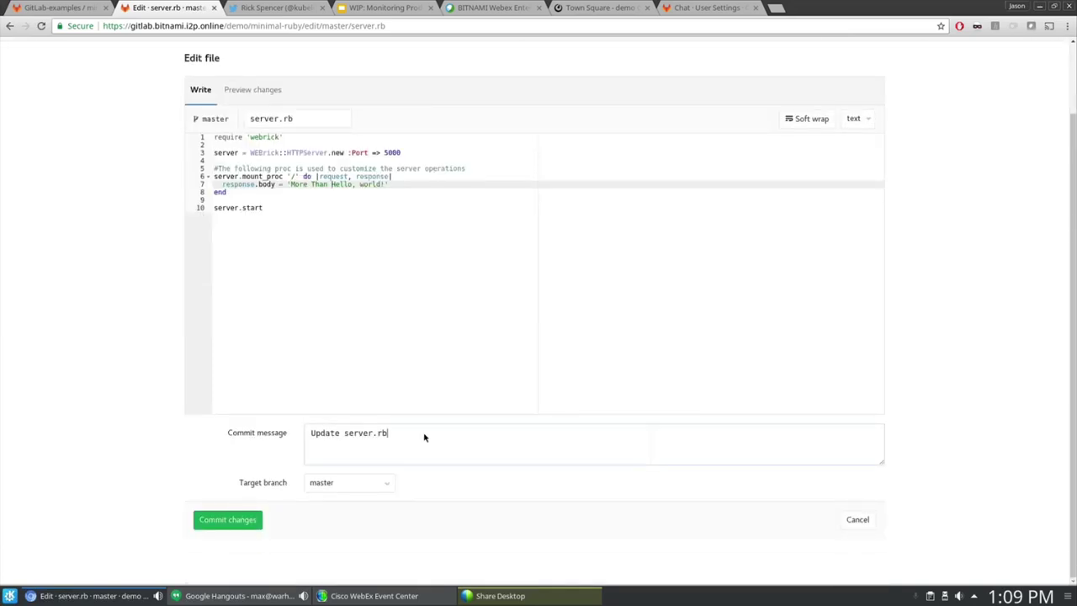
type("per Issue 1 !1")
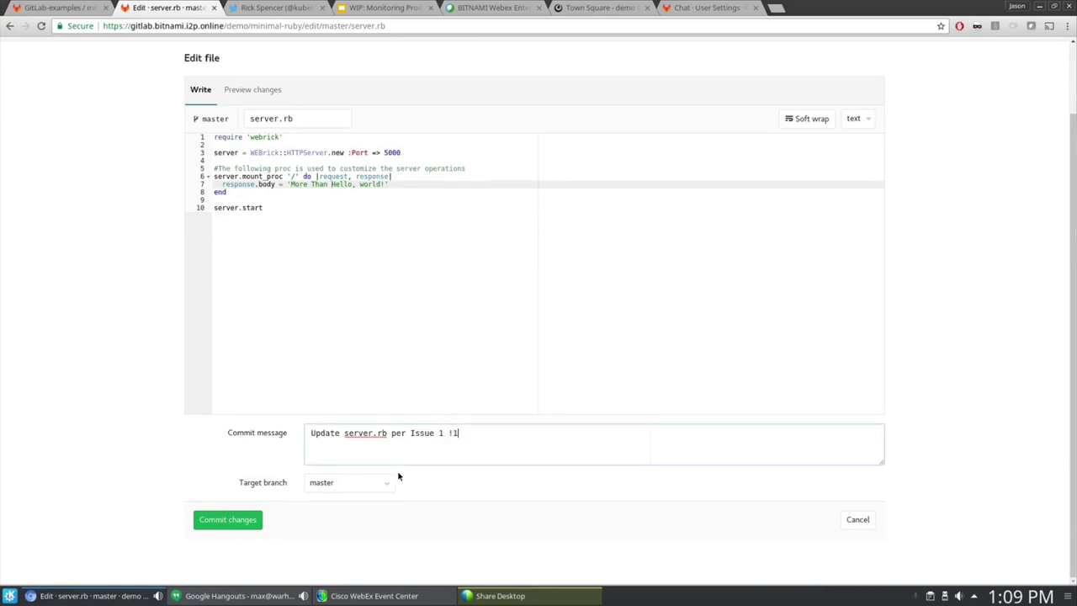
key("BackSpace")
key("shift+Left")
key("BackSpace")
key("Left")
type("#")
- Commit the server.rb change to a new branch named 1-update-homepage, starting a new merge request with it
left_click(372, 487)
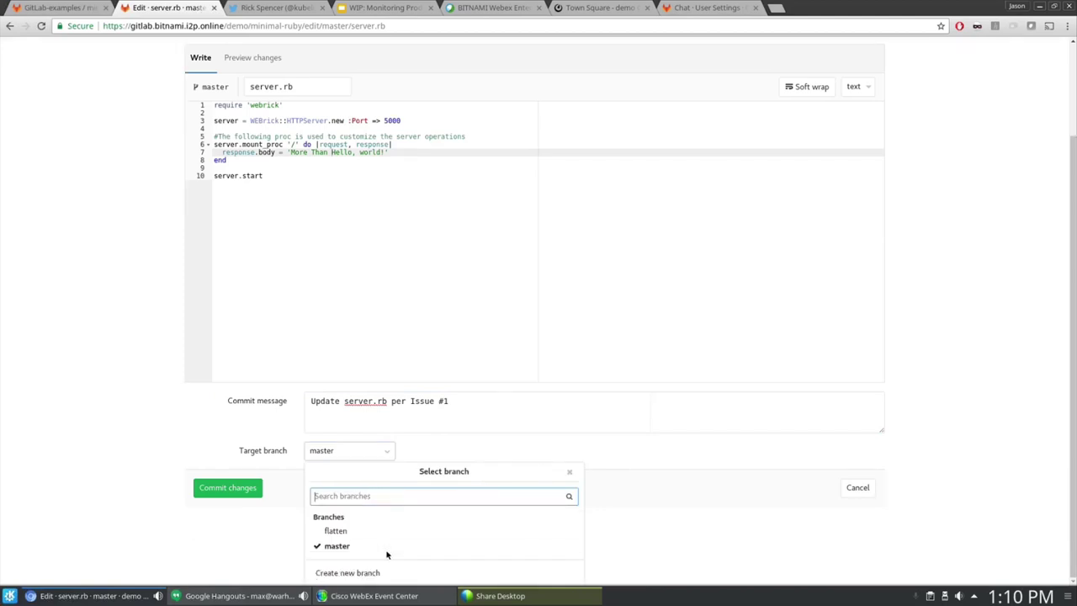
left_click(362, 573)
type("1-")
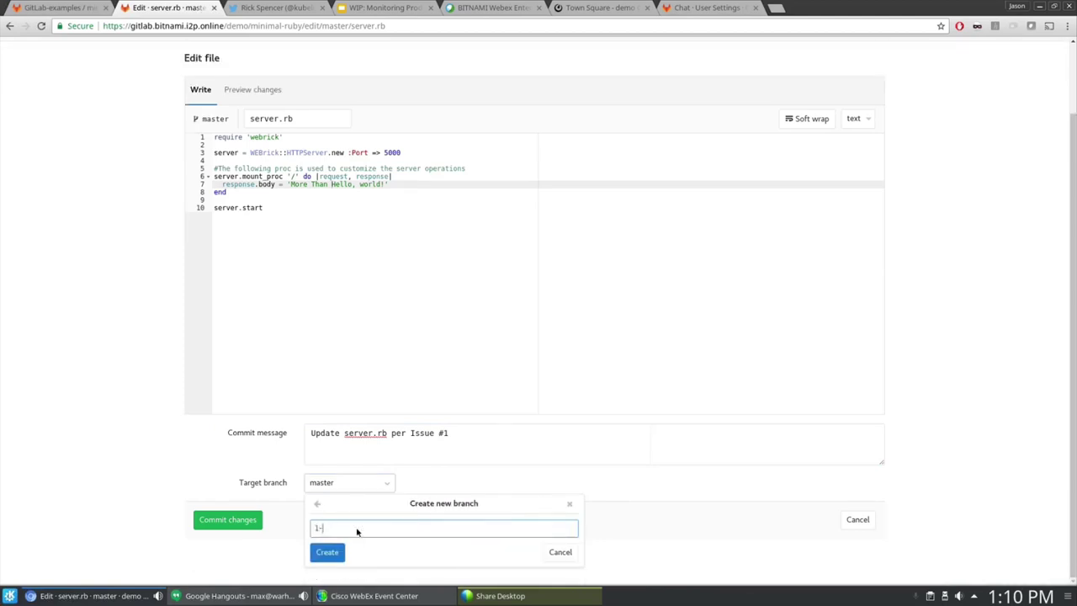
type("update-homepage")
left_click(326, 552)
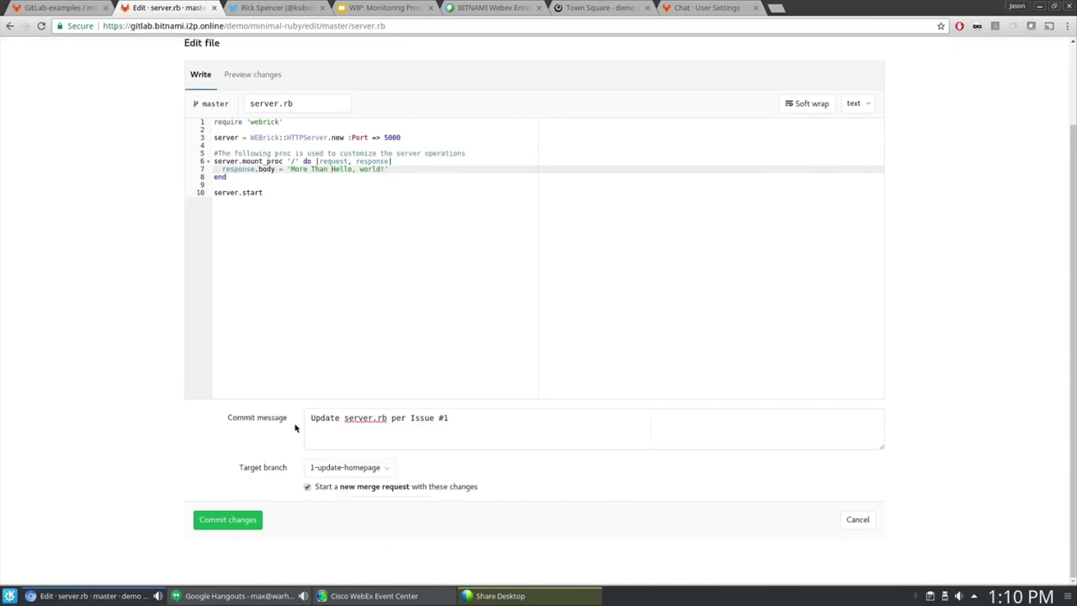
left_click(234, 520)
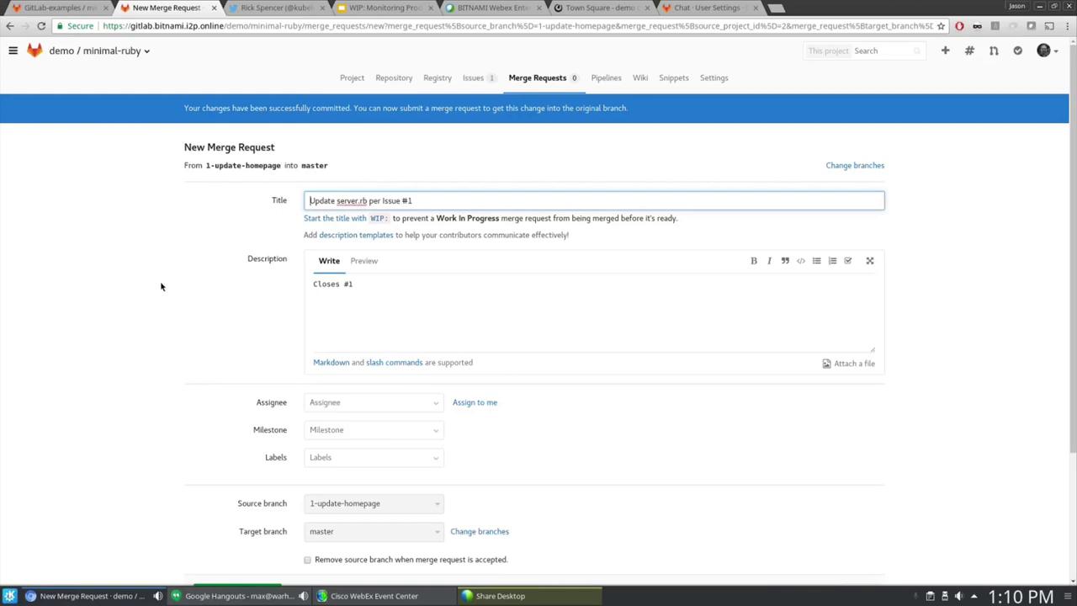
- Add the line "Makes it More Than Hello World!" below "Closes #1" in the merge request description
scroll(459, 245, "down", 3)
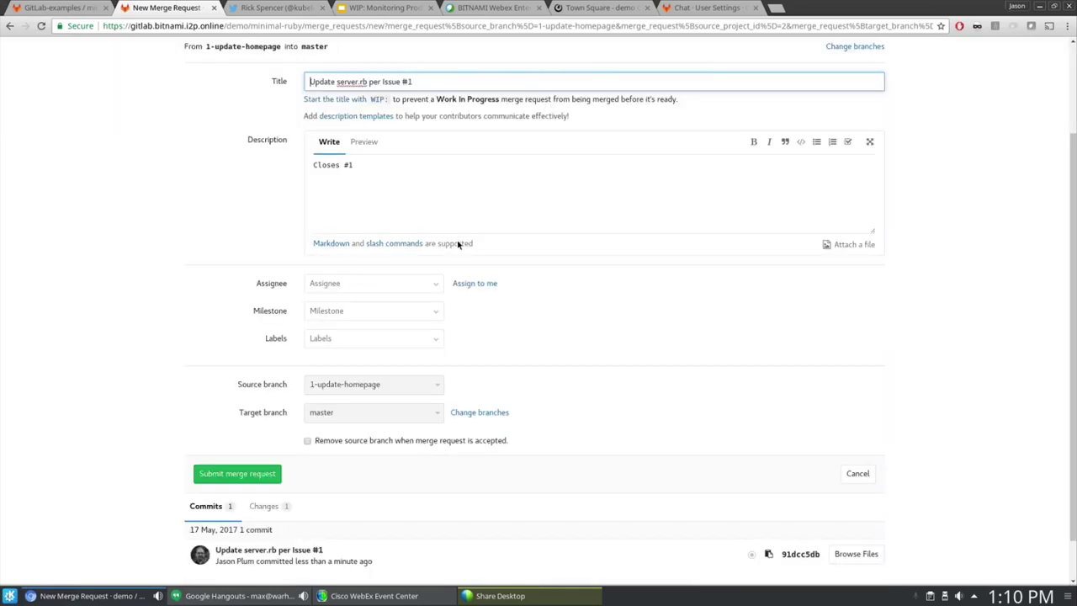
left_click(434, 176)
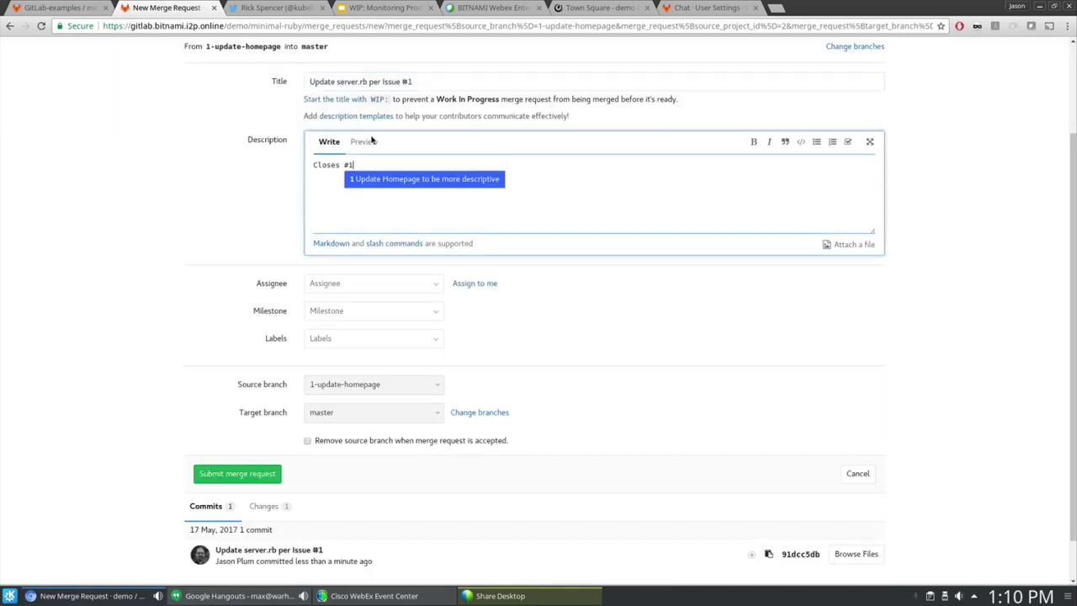
key("Escape")
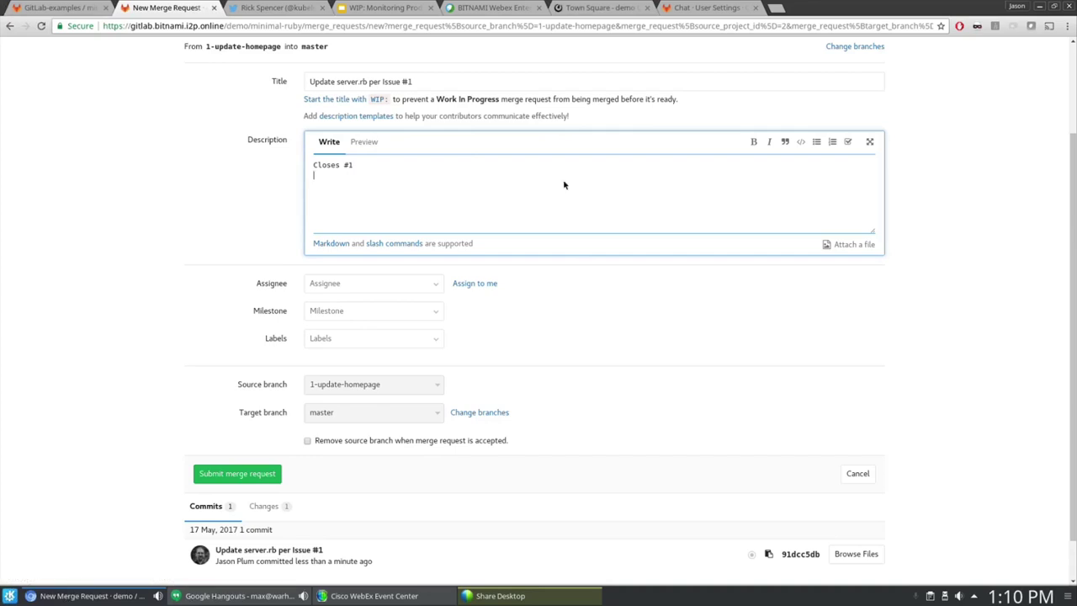
key("Return")
type("A")
type("akes it More ")
type("Than Hellow")
key("BackSpace")
type("WOrld")
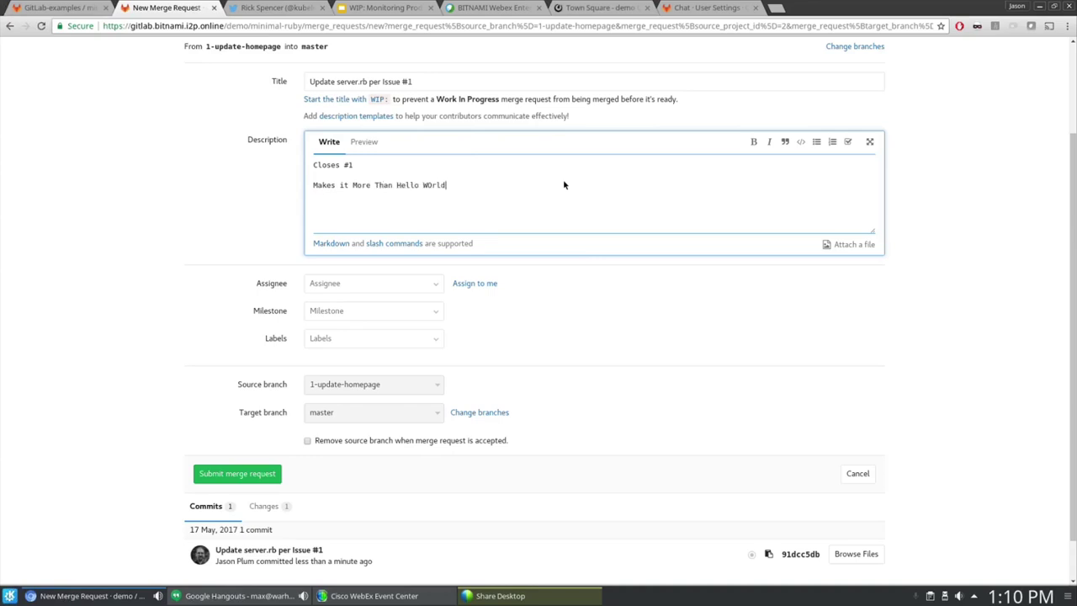
key("BackSpace")
key("BackSpace")
key("BackSpace")
type("o")
key("ctrl+shift+Left")
type("World!")
- Assign the merge request to the signed-in user, enable source branch removal on acceptance, and submit it, blocking site notifications
left_click(340, 284)
left_click(375, 379)
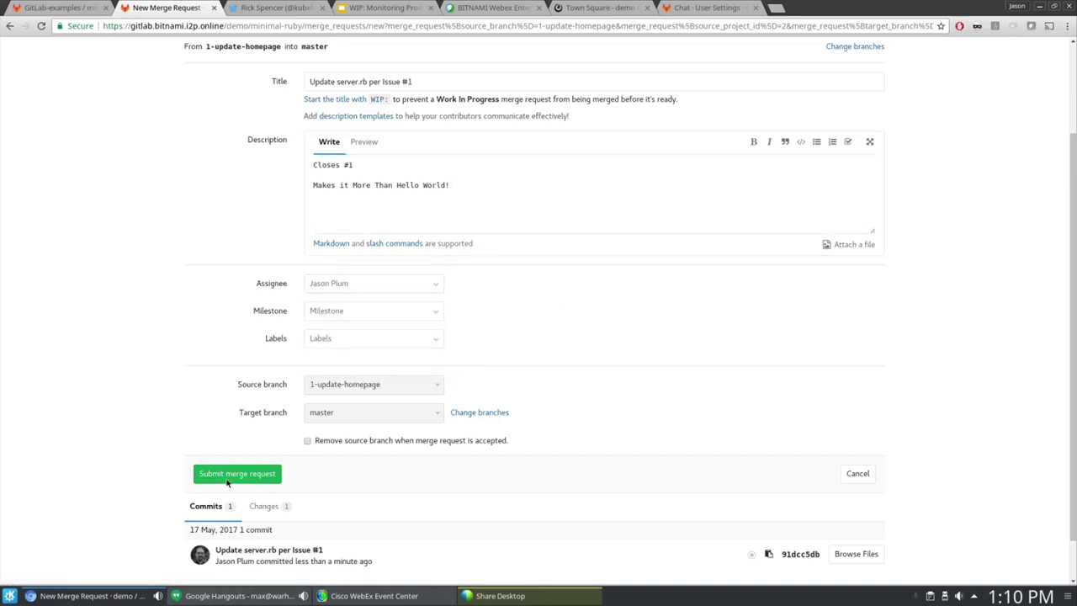
left_click(307, 441)
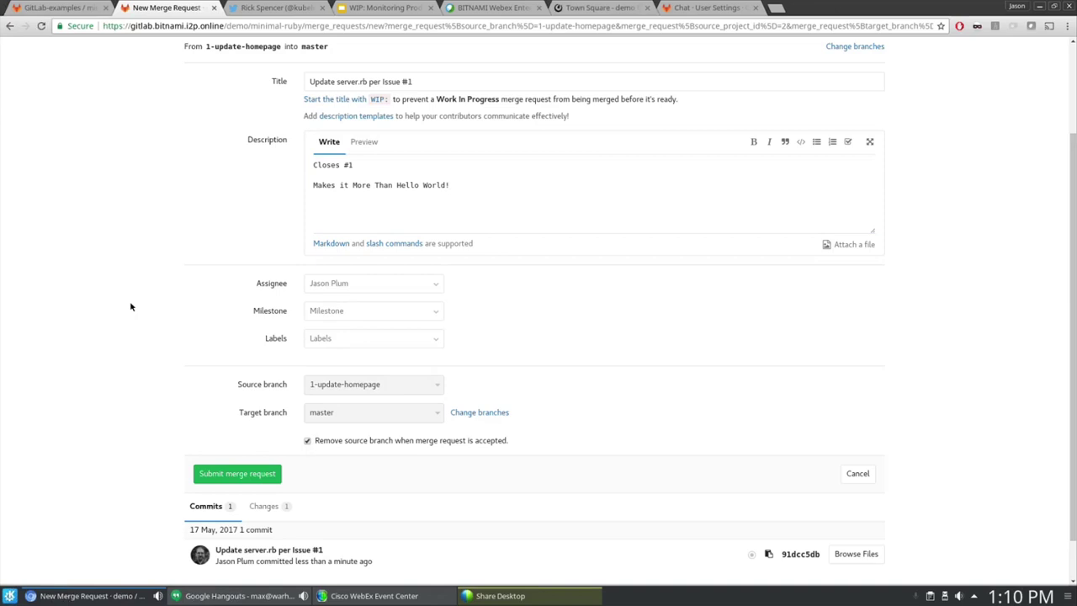
left_click(227, 474)
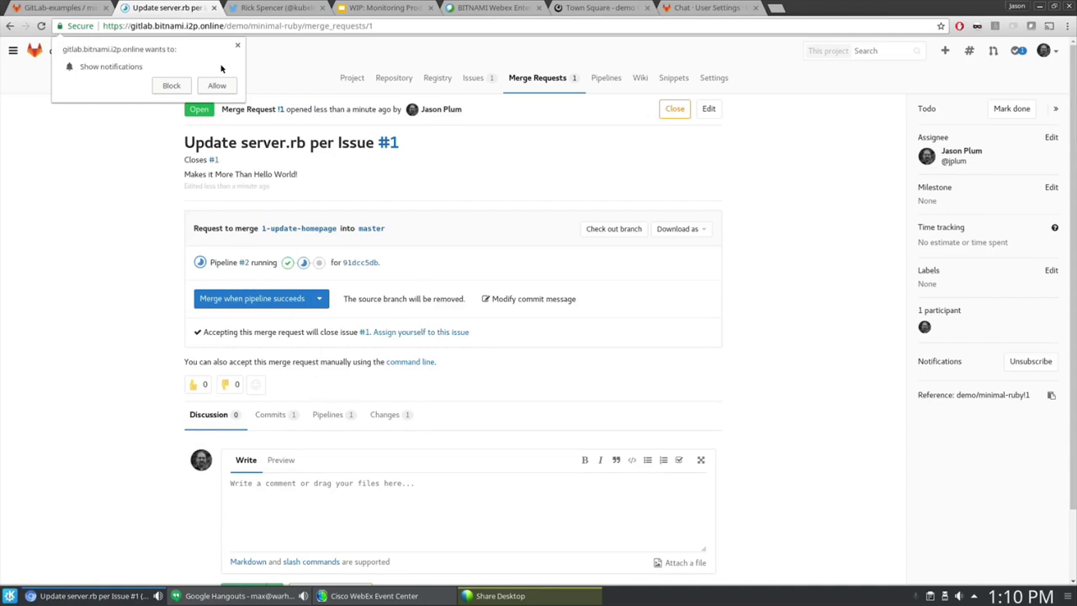
left_click(171, 86)
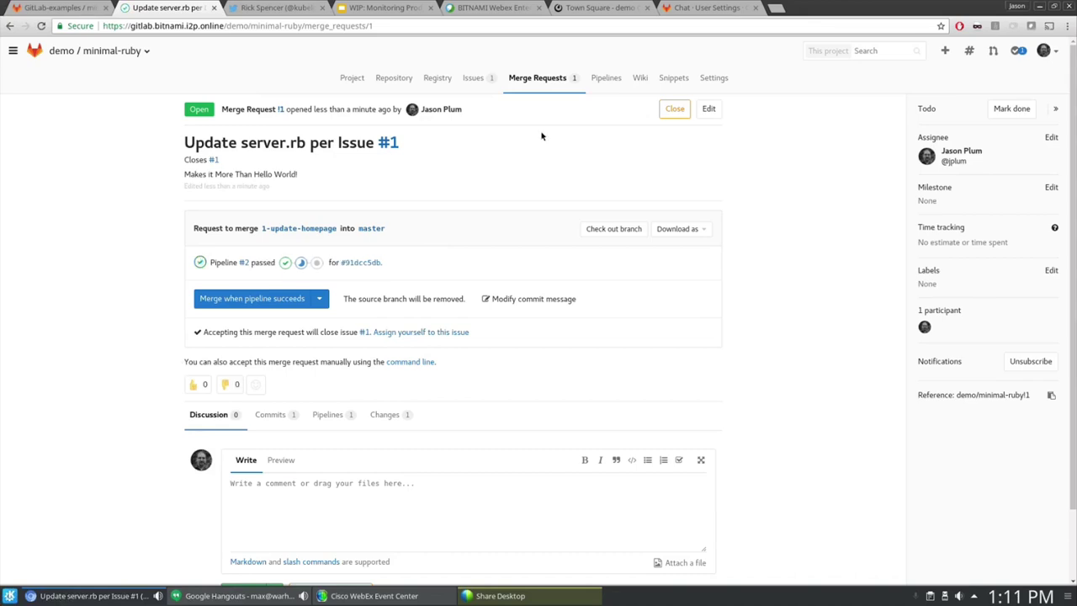
- Examine the build job log of pipeline #2 for the 1-update-homepage branch, and return to the pipelines list
left_click(606, 79)
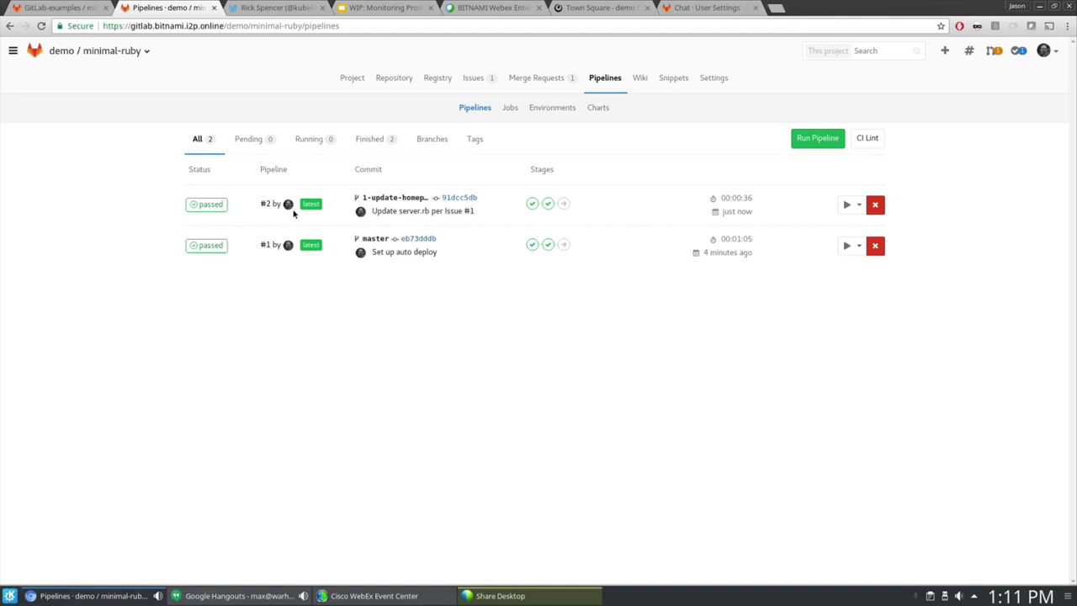
left_click(532, 204)
left_click(570, 224)
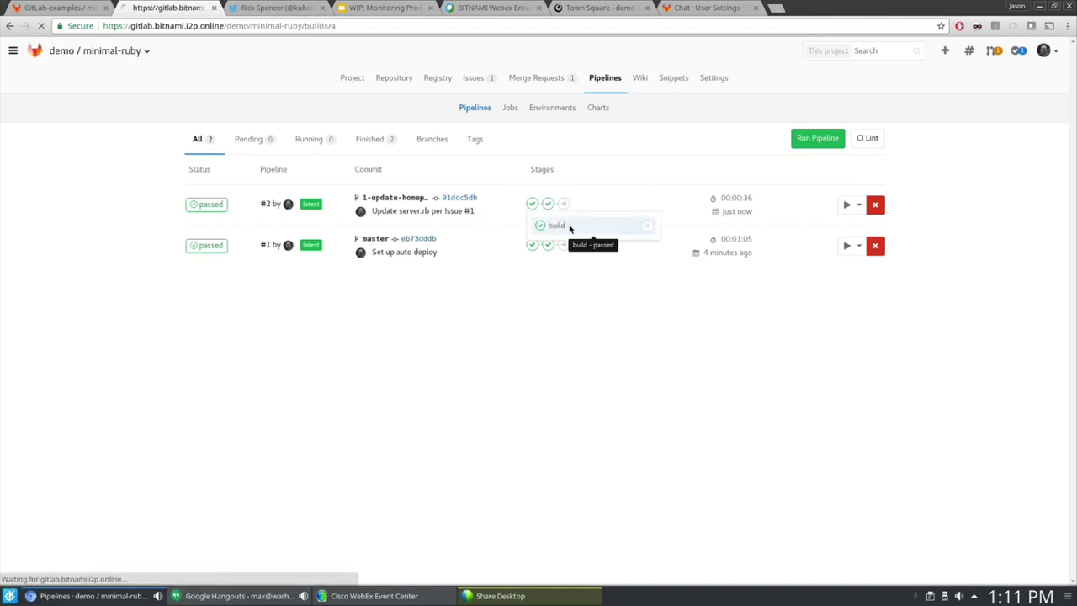
scroll(392, 428, "down", 10)
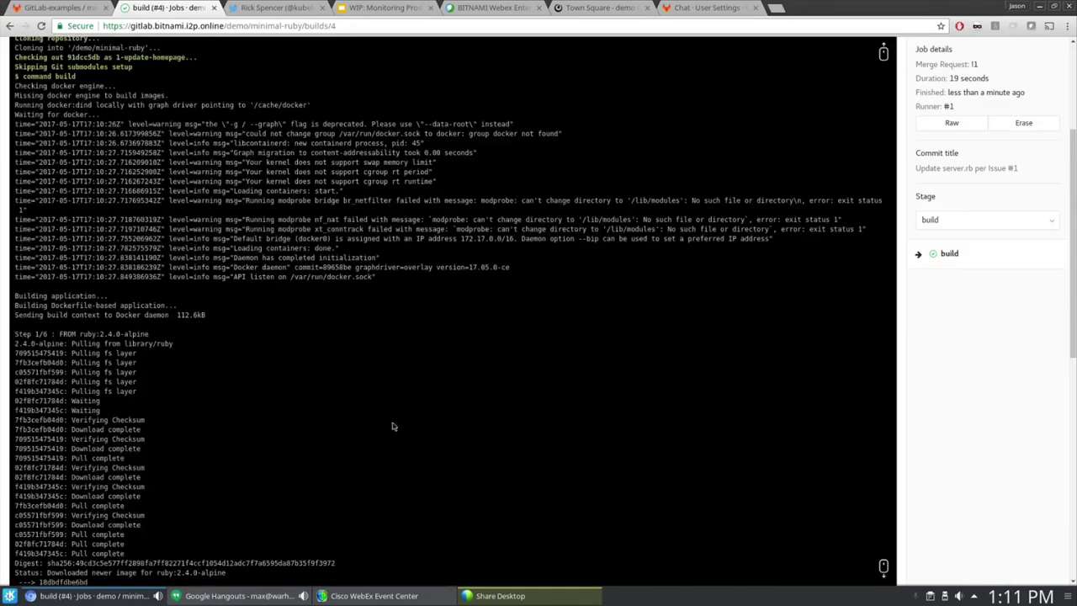
left_click(883, 565)
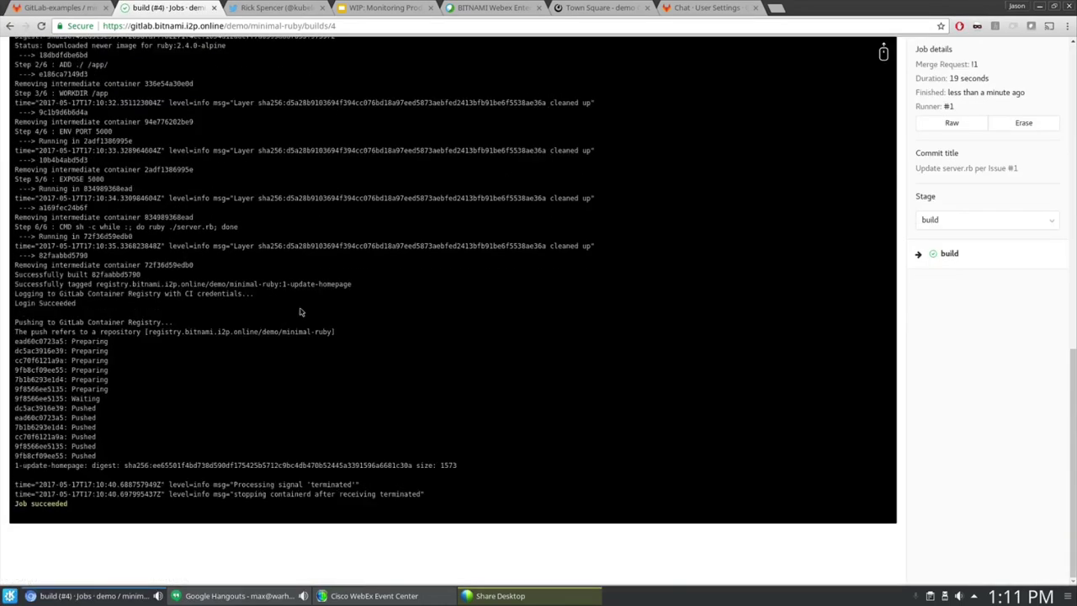
scroll(474, 228, "up", 15)
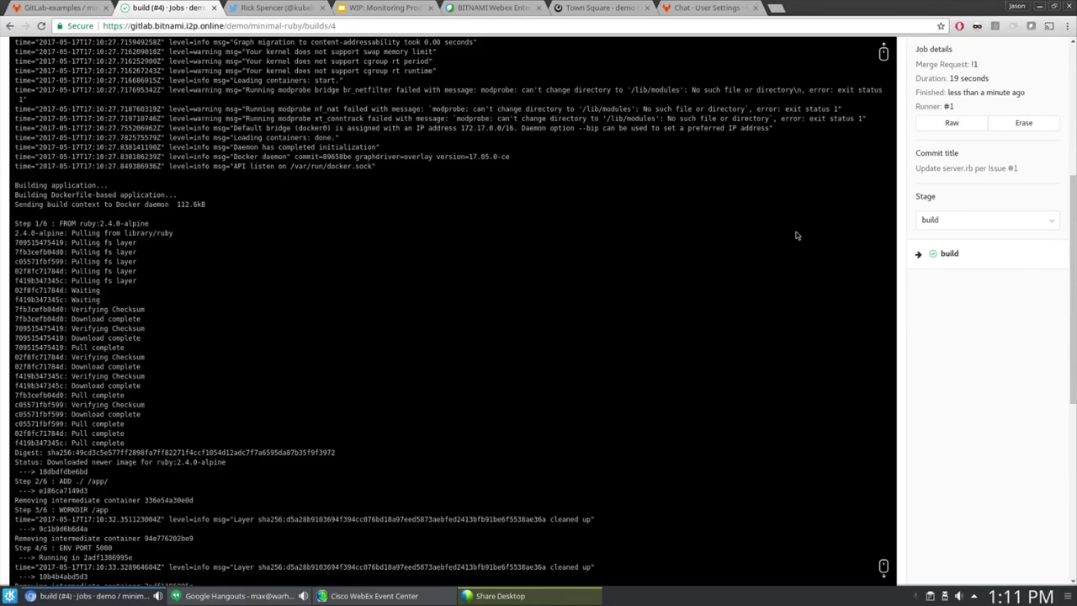
key("alt+Left")
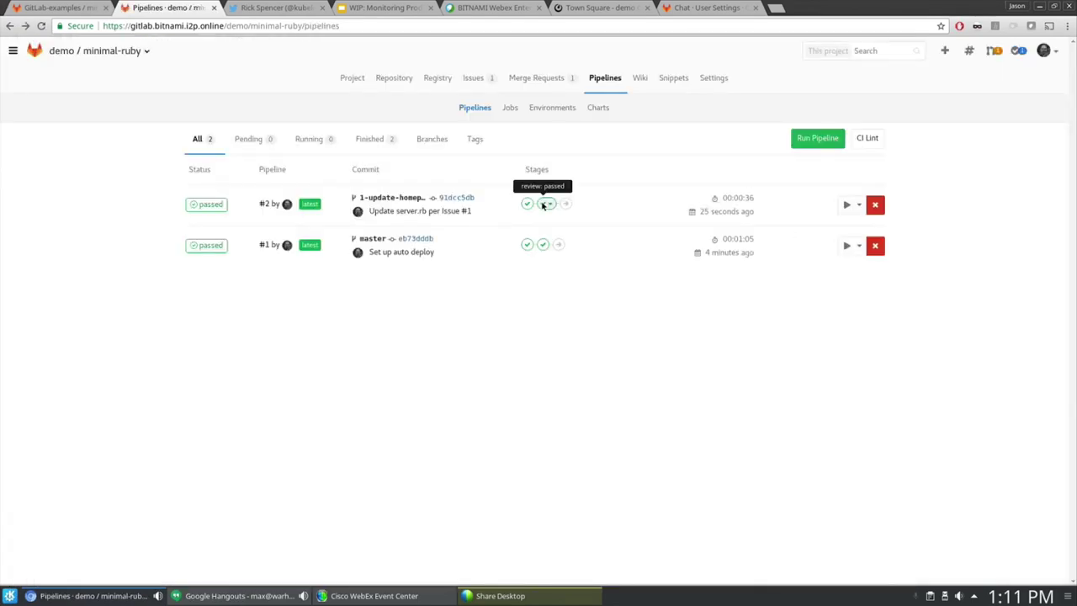
- Examine pipeline #2's review job log and its available manual jobs
left_click(546, 205)
left_click(565, 224)
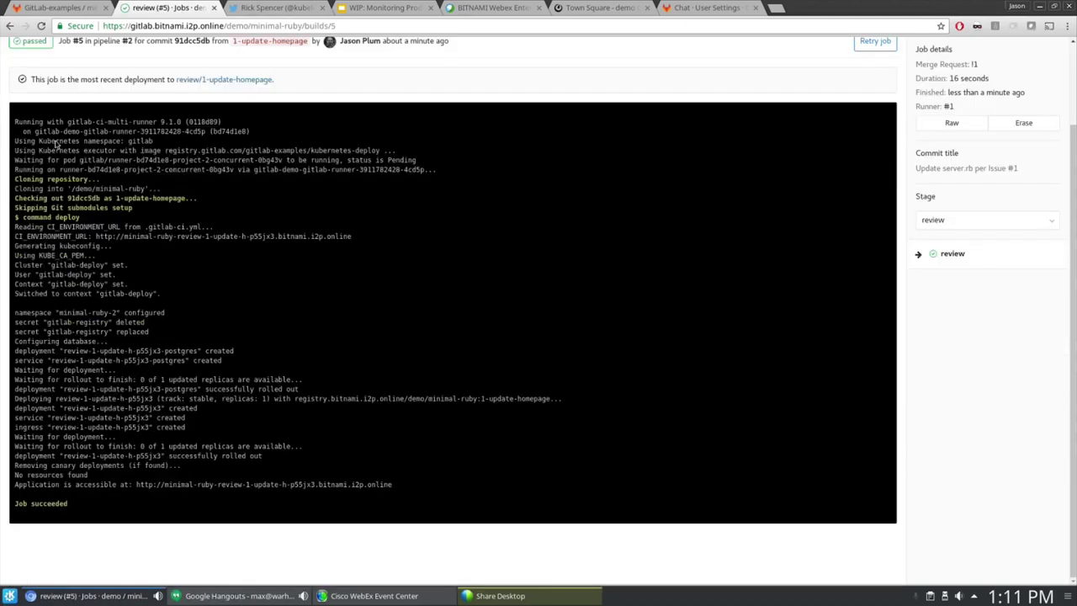
scroll(212, 355, "down", 2)
scroll(665, 308, "up", 2)
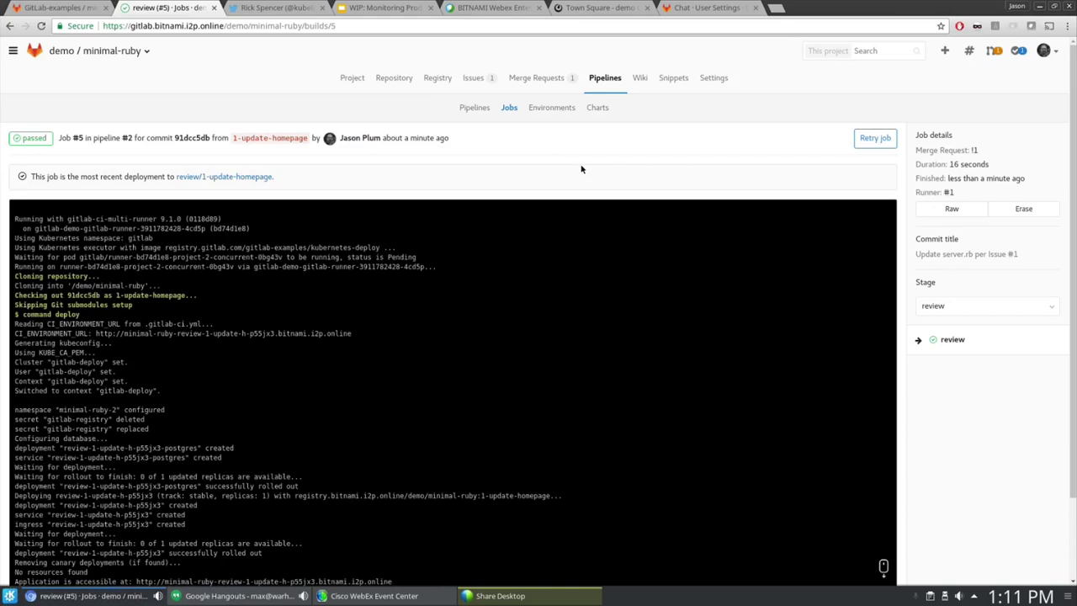
key("alt+Left")
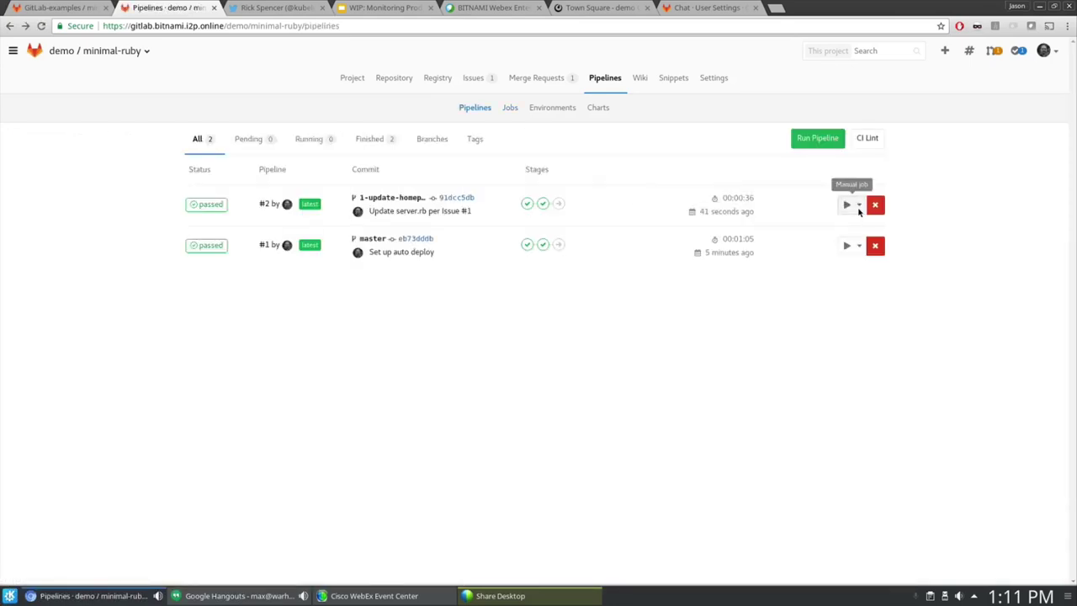
left_click(859, 208)
left_click(578, 332)
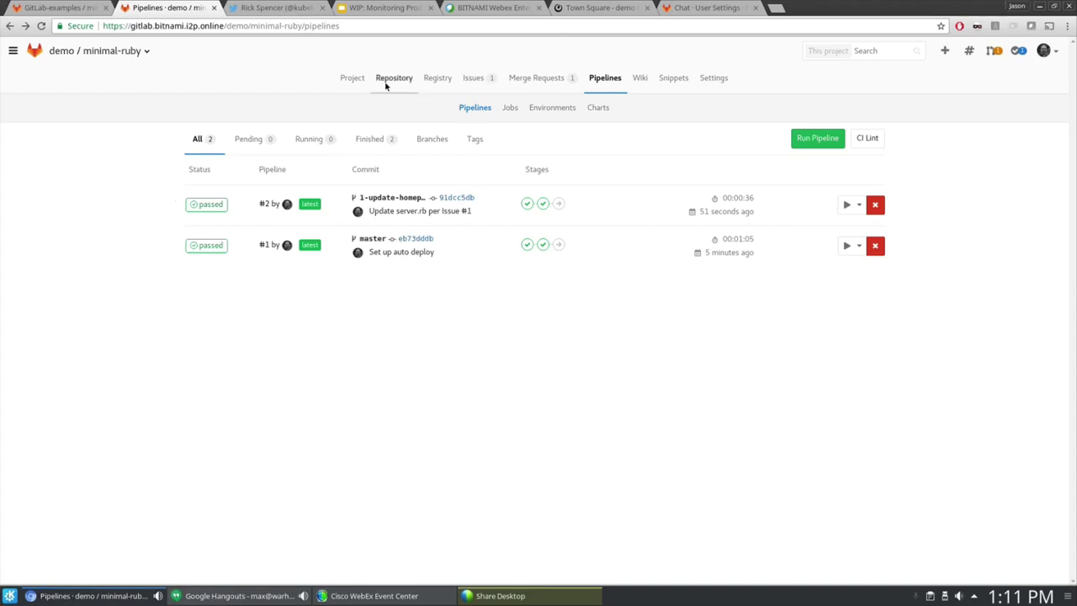
- Open the review/1-update-homepage environment from the review job in a separate tab and check its manual actions
left_click(547, 204)
left_click(569, 225)
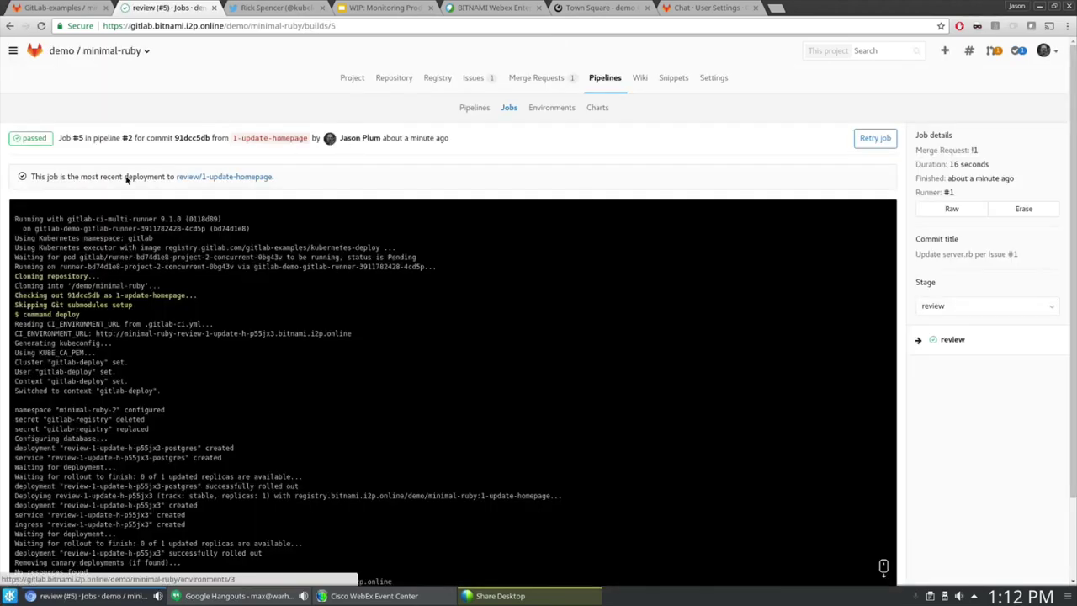
left_click_drag(138, 177, 54, 177)
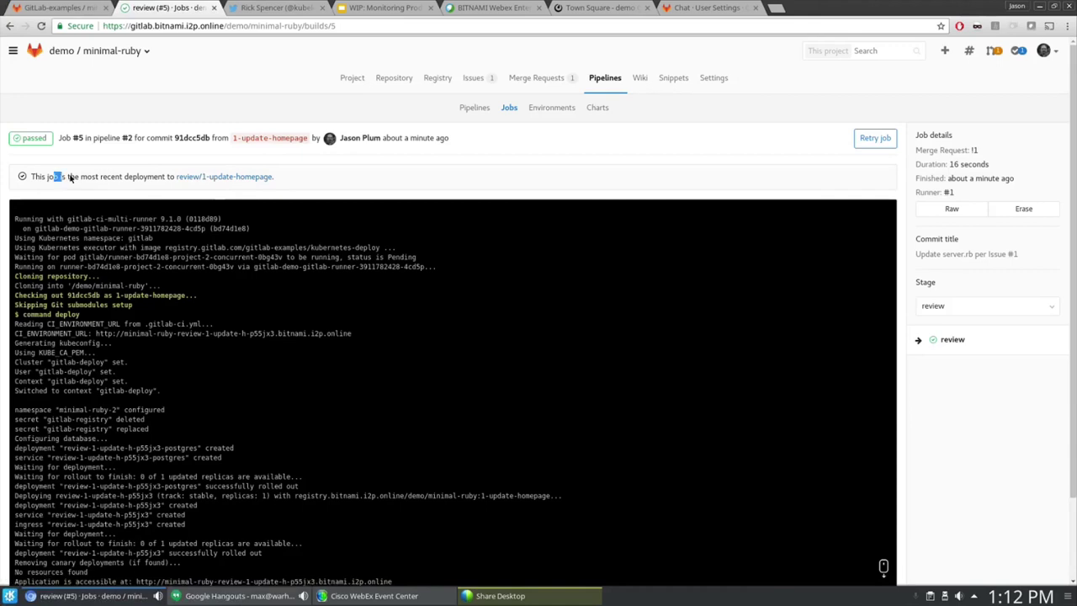
middle_click(242, 180)
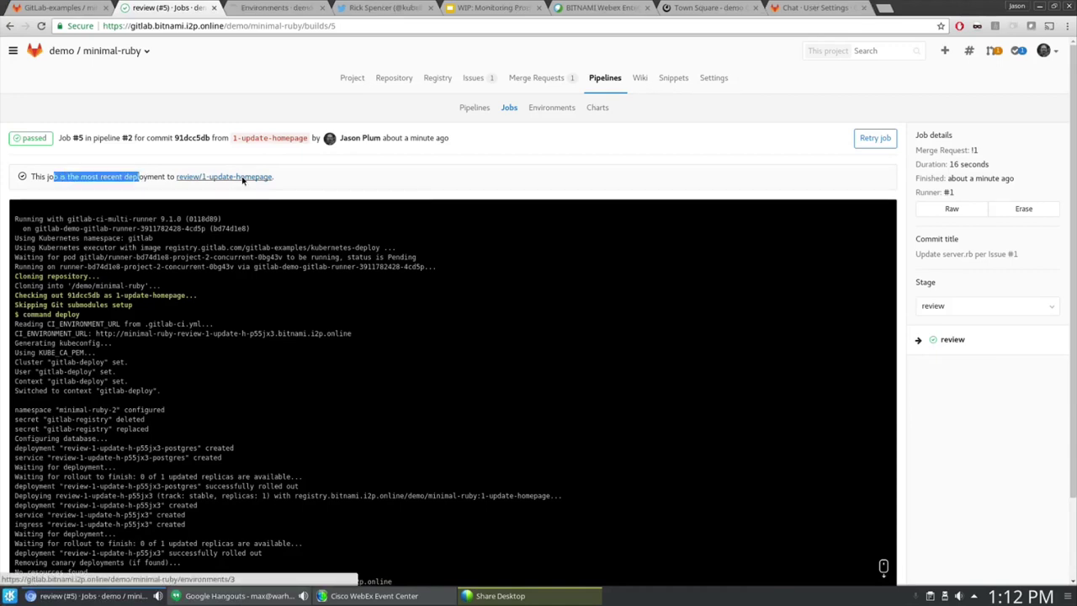
left_click(272, 8)
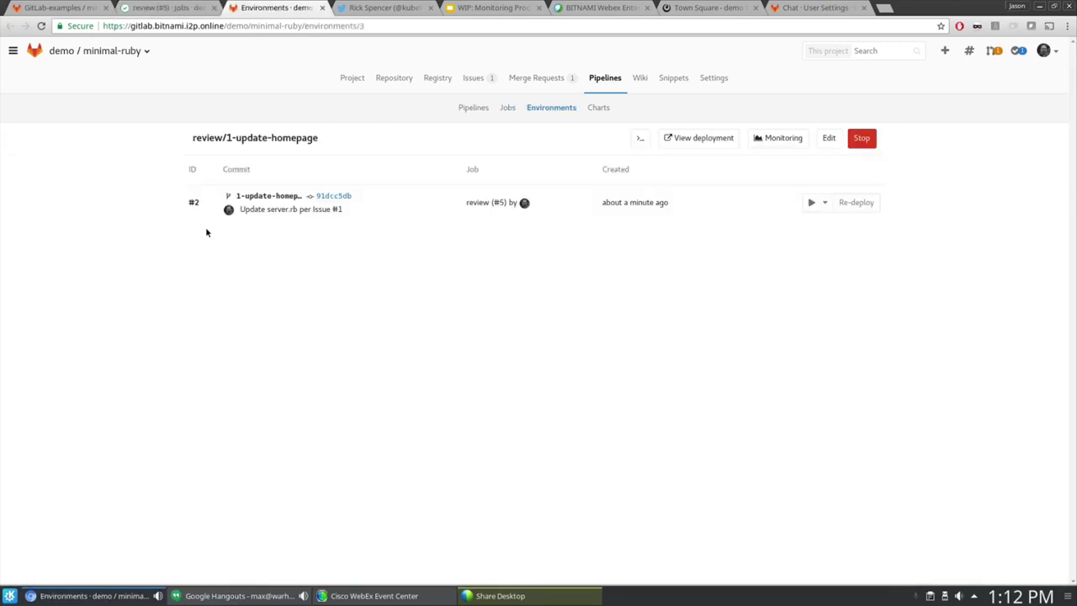
left_click(825, 202)
left_click(715, 185)
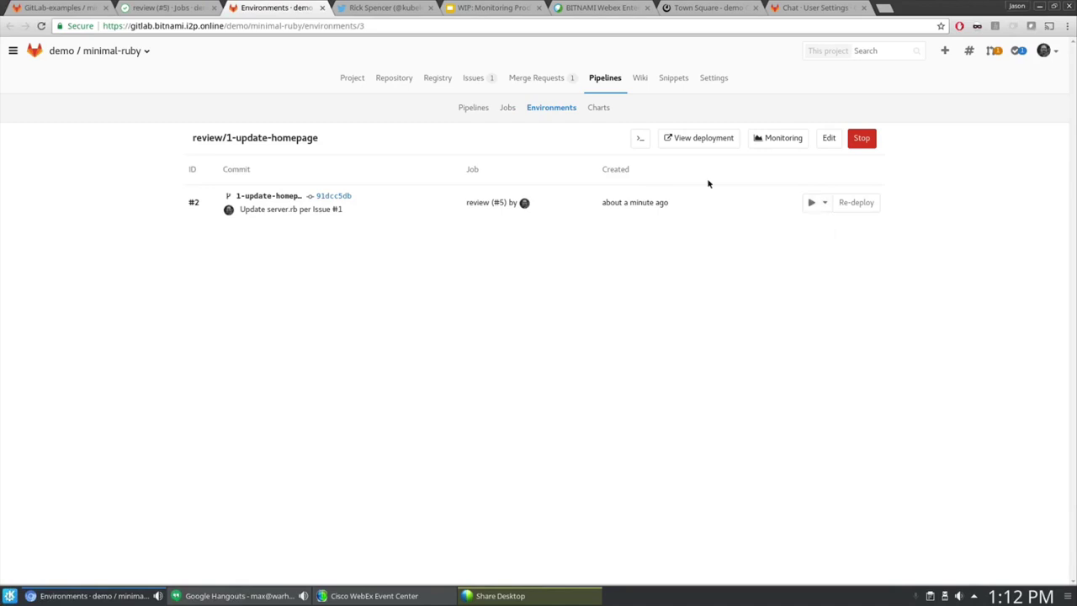
- View the live review deployment, highlight its homepage text, and return to the environment page
left_click(686, 139)
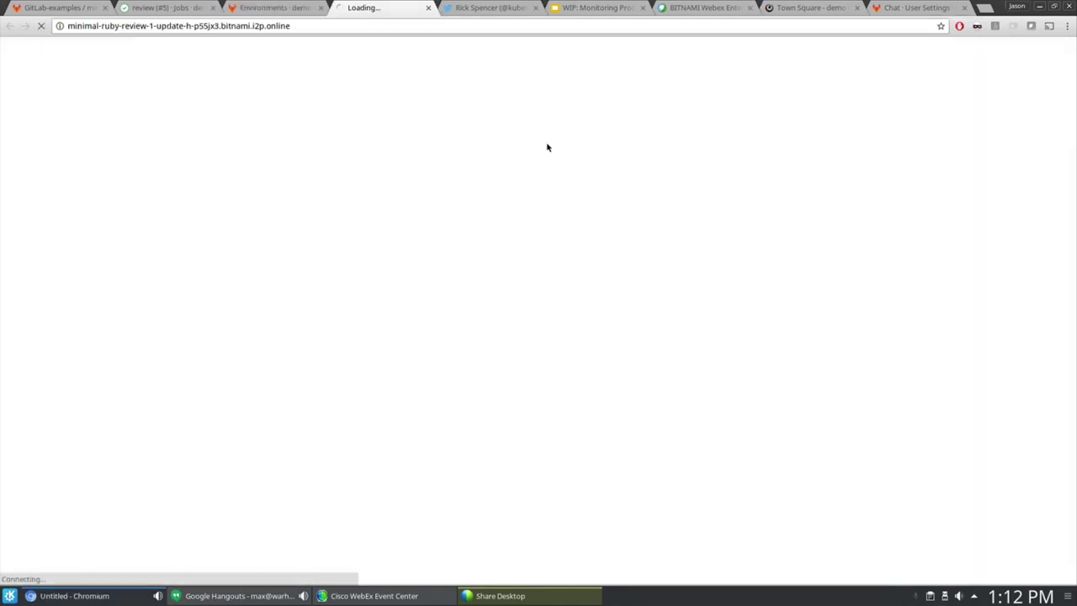
left_click_drag(122, 45, 2, 42)
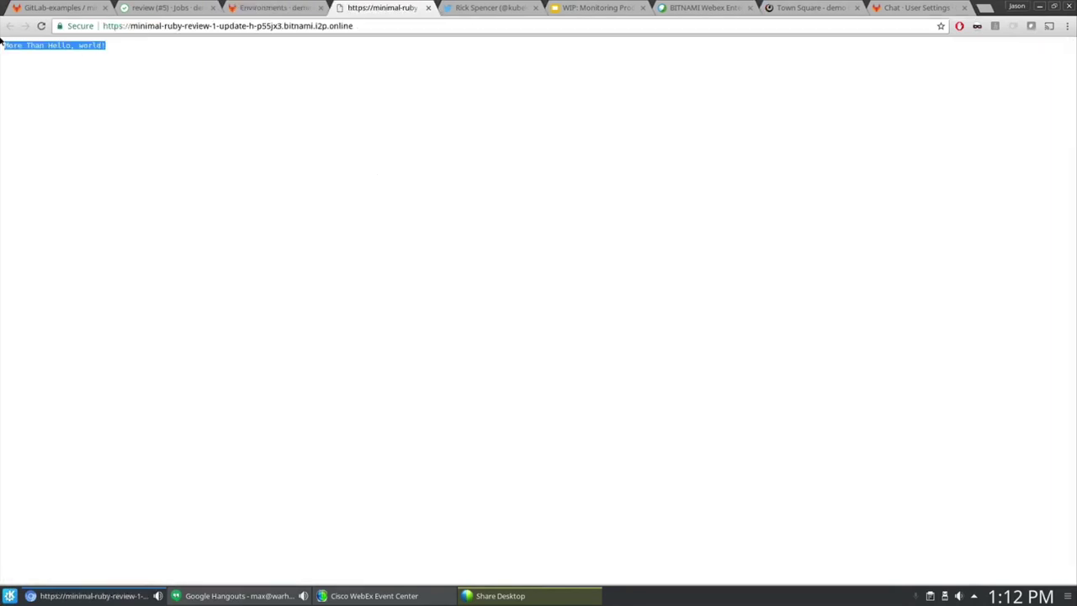
left_click(266, 8)
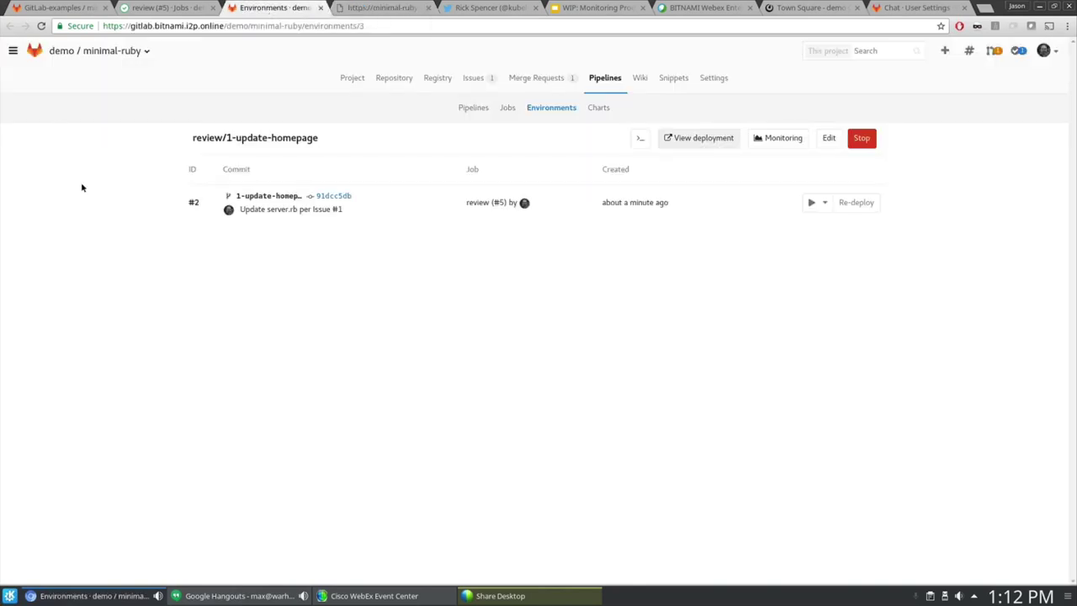
- Return to the "Update server.rb per Issue #1" merge request and review its pipeline and deployment status
left_click(151, 7)
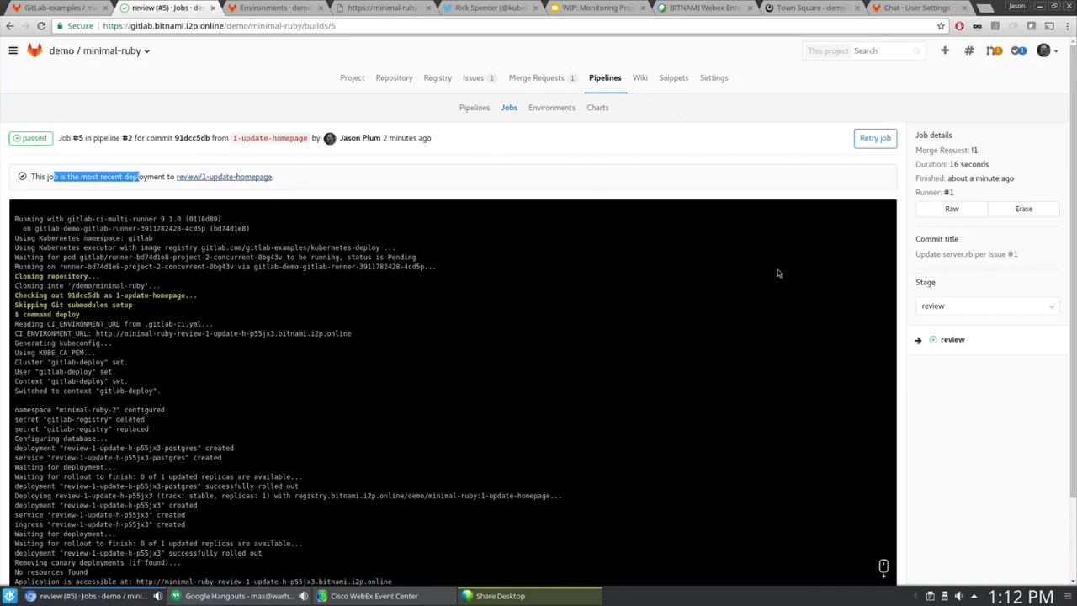
left_click(529, 85)
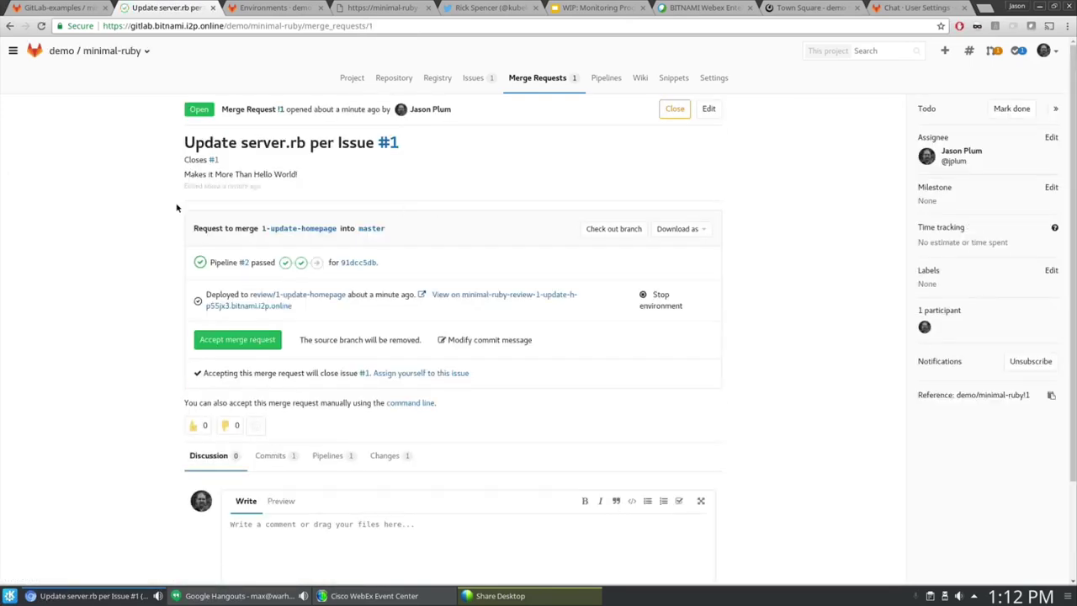
left_click_drag(148, 208, 472, 241)
left_click(483, 227)
- Post the comment "Looks Good To Me" on the merge request and accept it into master
scroll(398, 440, "down", 3)
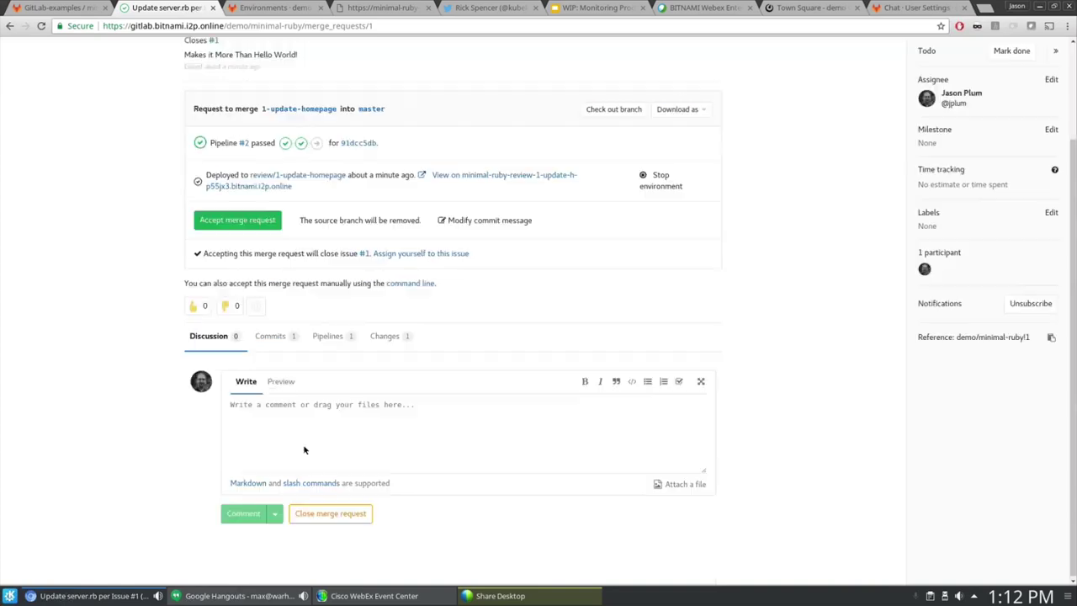
left_click(321, 435)
type("L")
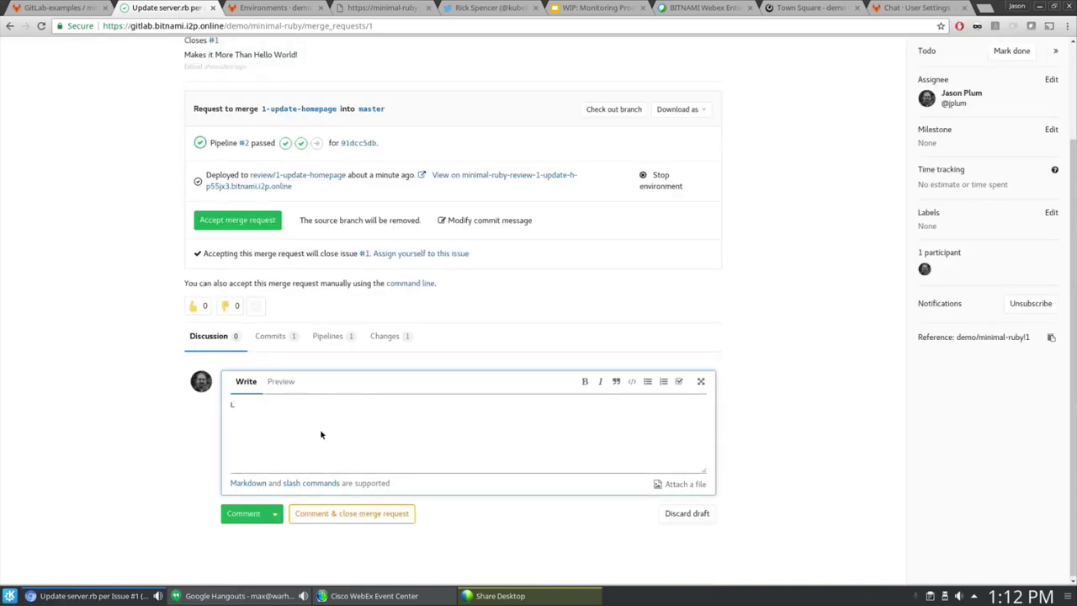
type("ooks Good To Me")
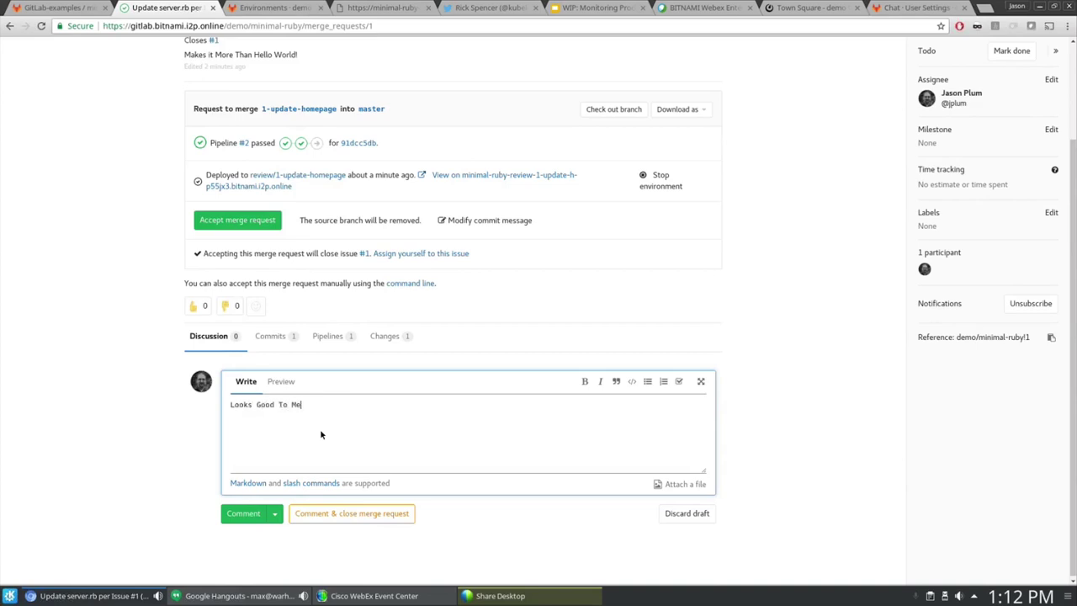
left_click(333, 513)
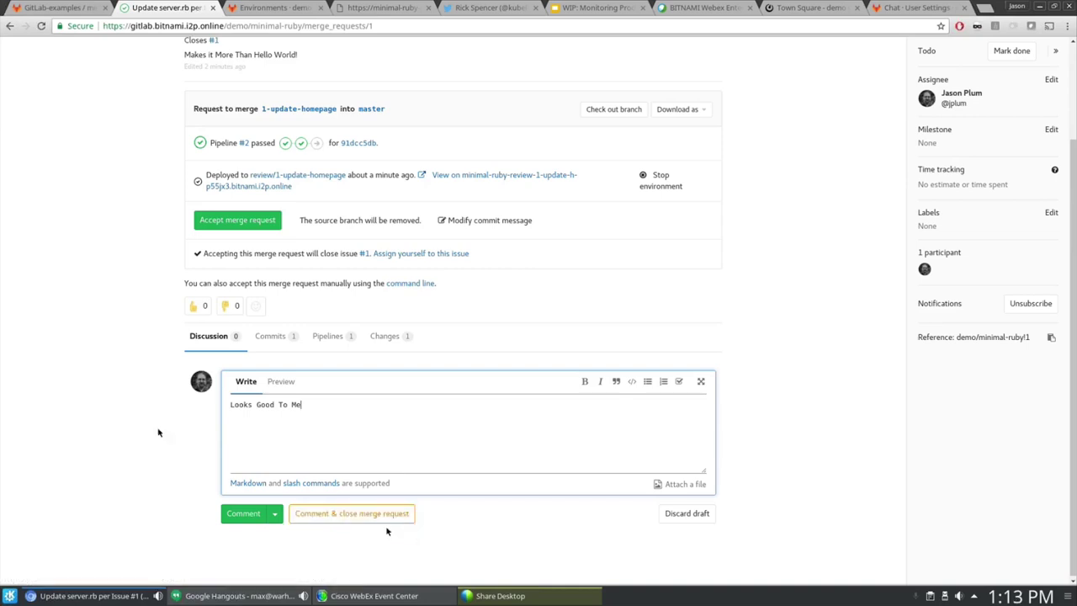
left_click(340, 506)
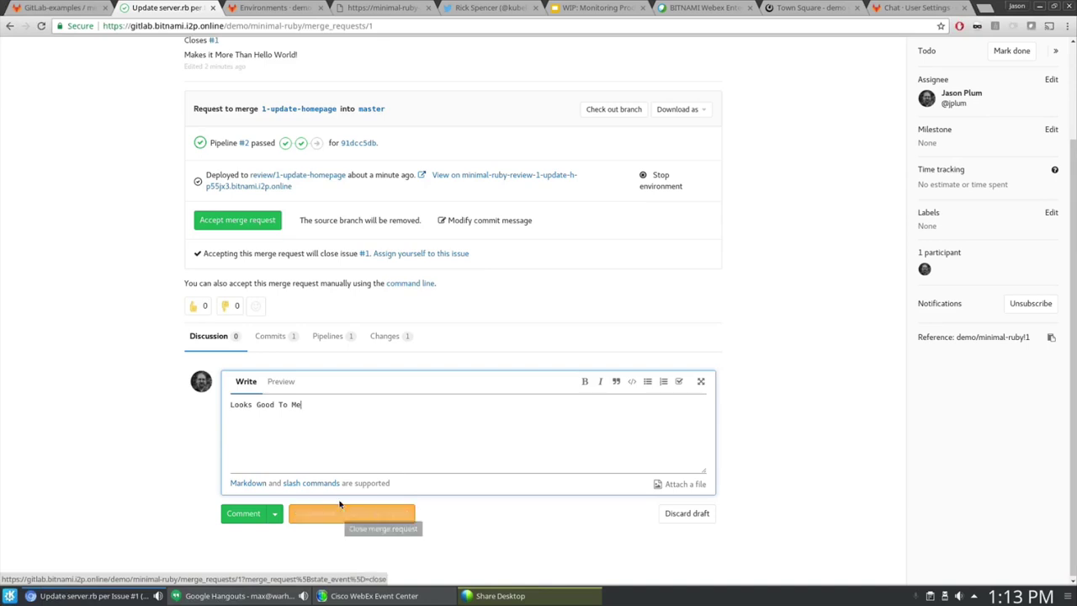
left_click(246, 515)
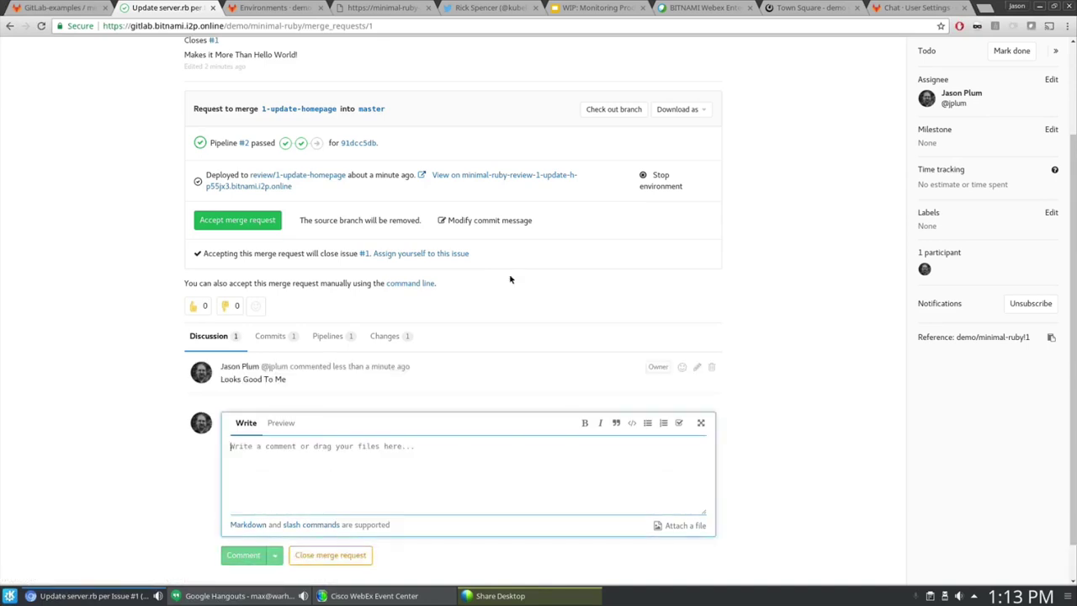
left_click(210, 220)
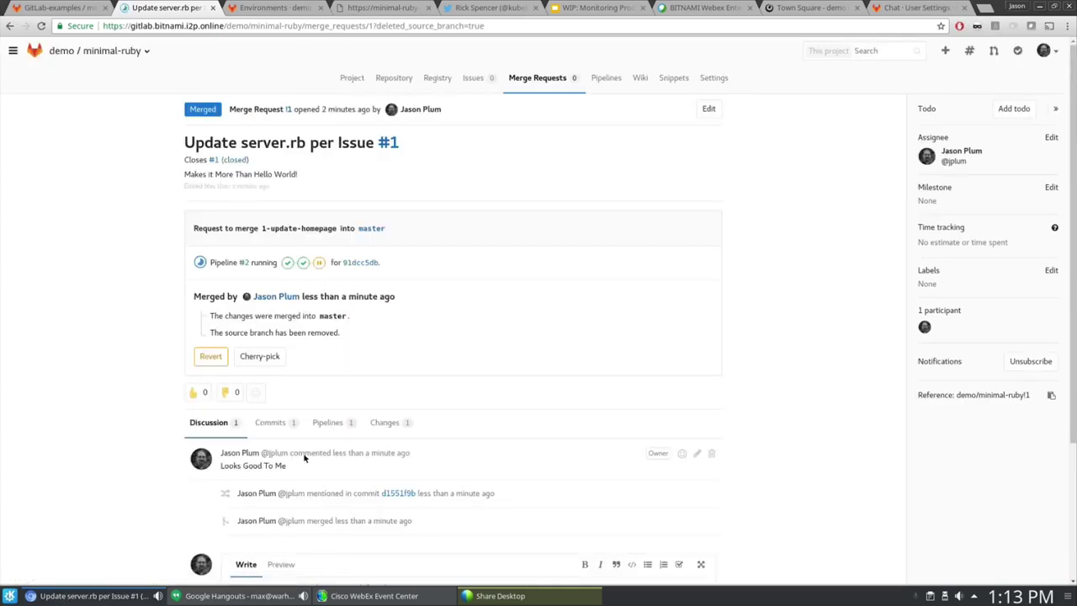
- Check the stop_review job in the final stage of the merged request's pipeline
left_click(319, 263)
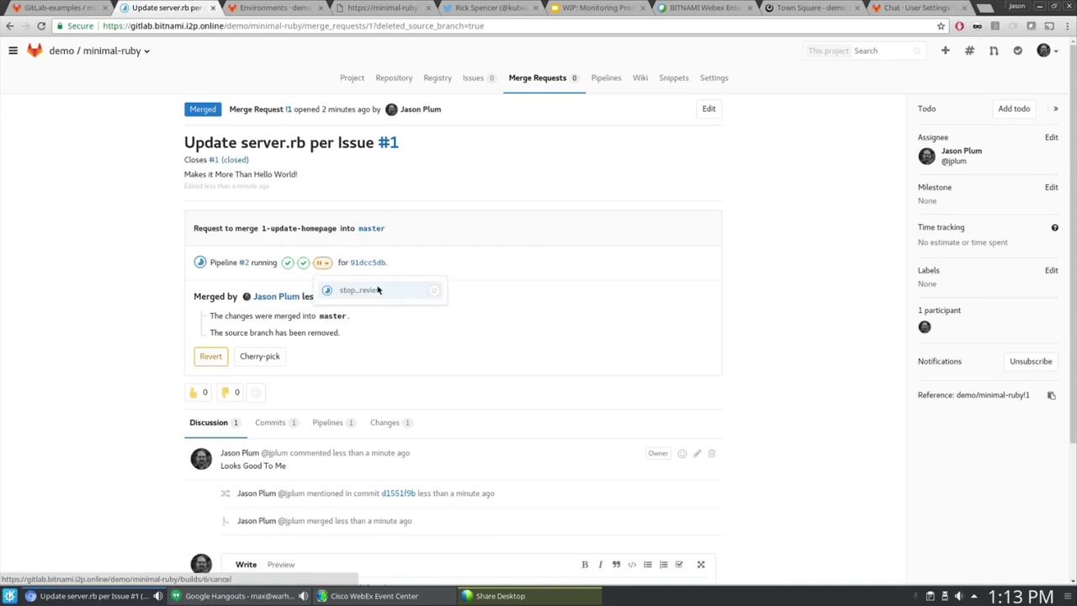
left_click(143, 278)
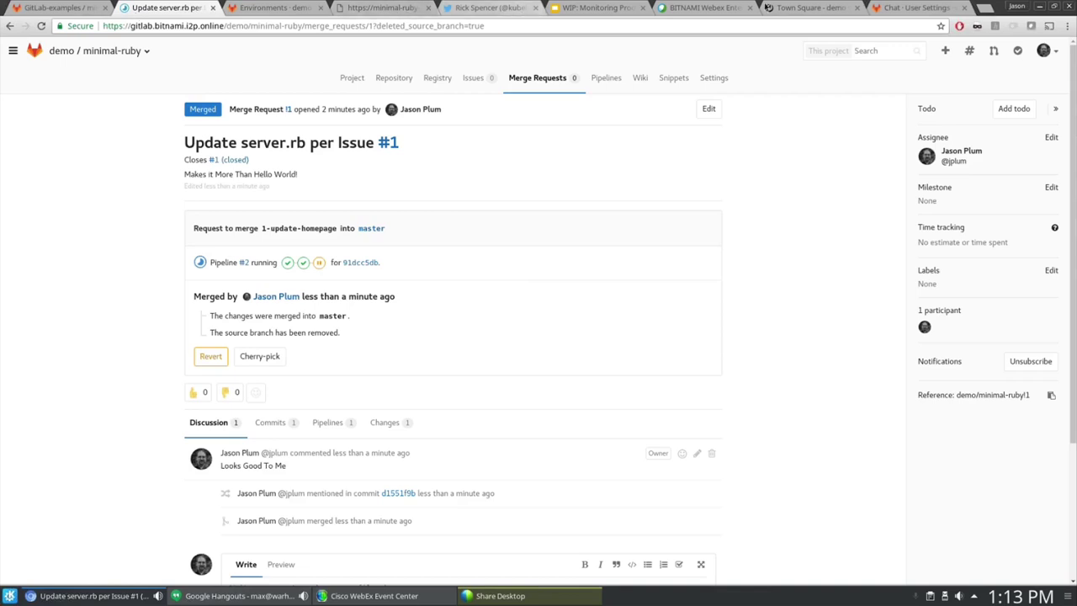
left_click(808, 8)
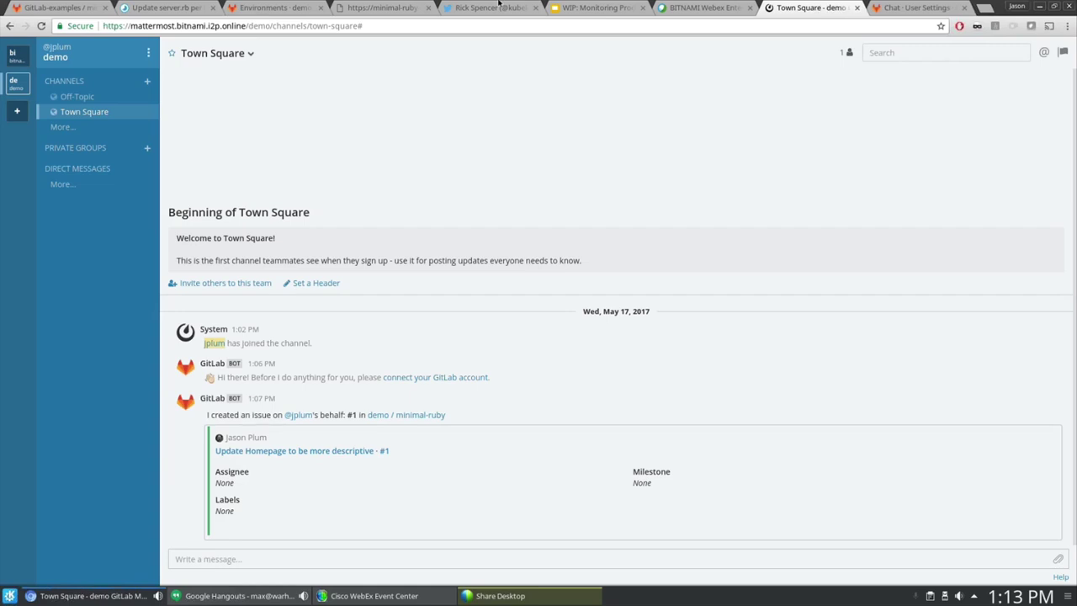
left_click(167, 8)
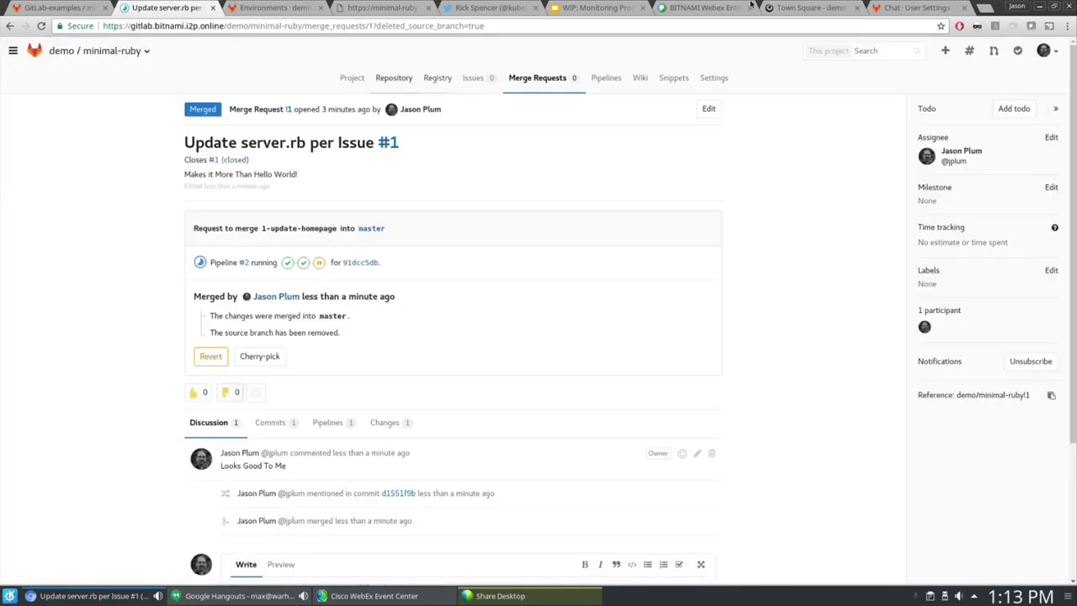
- Switch to Mattermost's Town Square channel and send the command "/minimal-ruby deploy staging to production"
left_click(806, 7)
type("/")
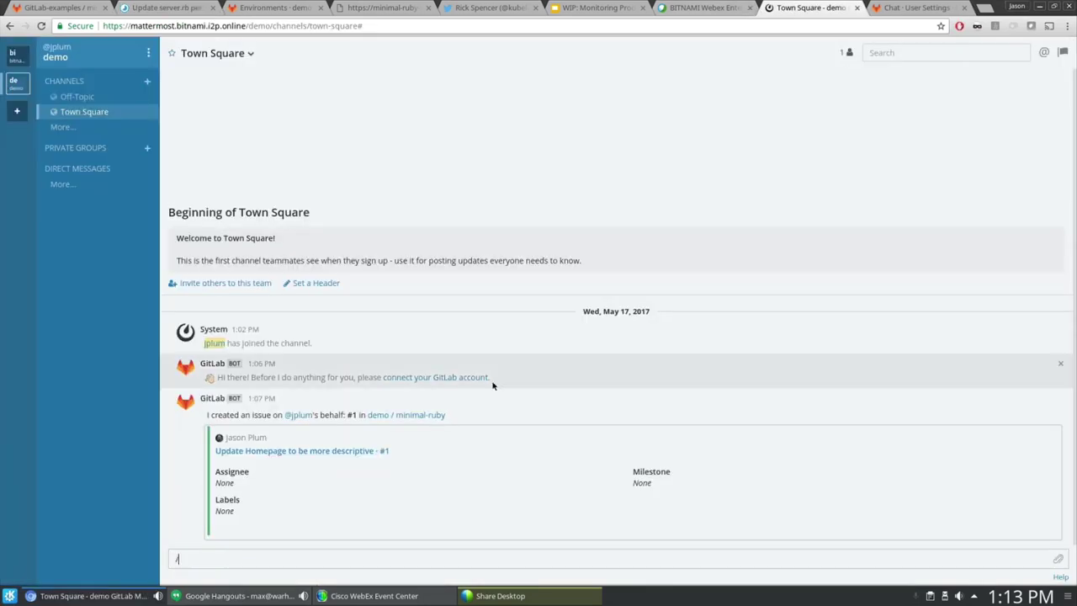
type("m")
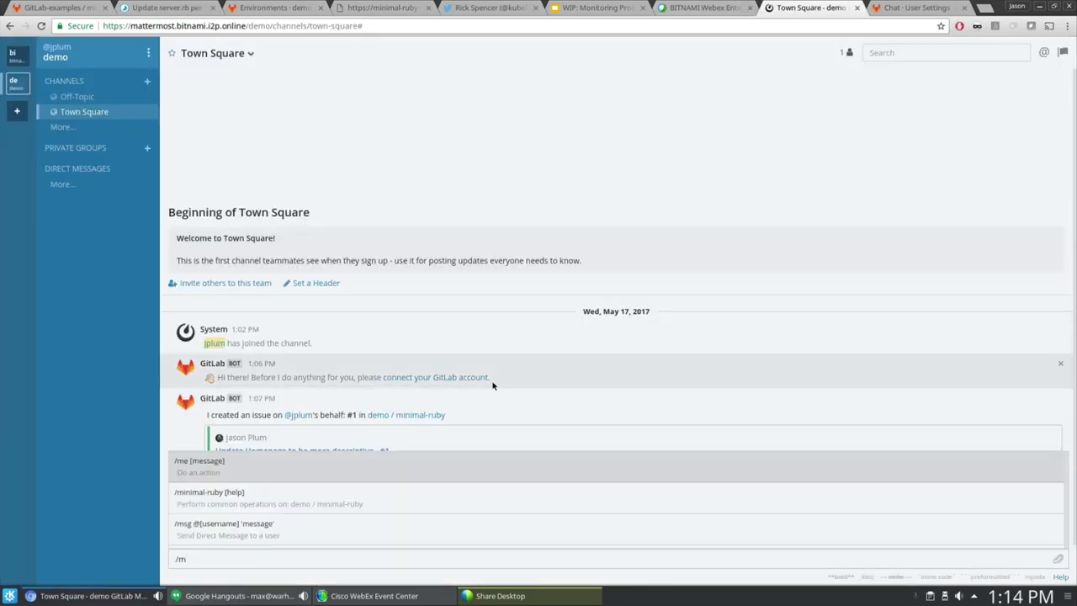
key("Down")
key("Return")
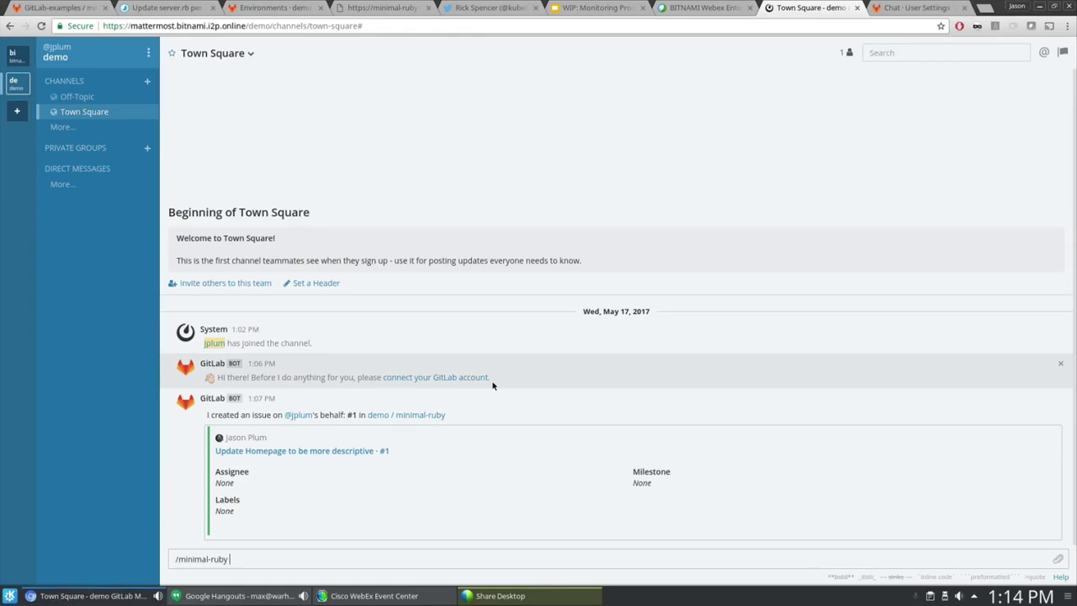
type("deploy stg")
key("BackSpace")
key("BackSpace")
type("taging to production")
key("Return")
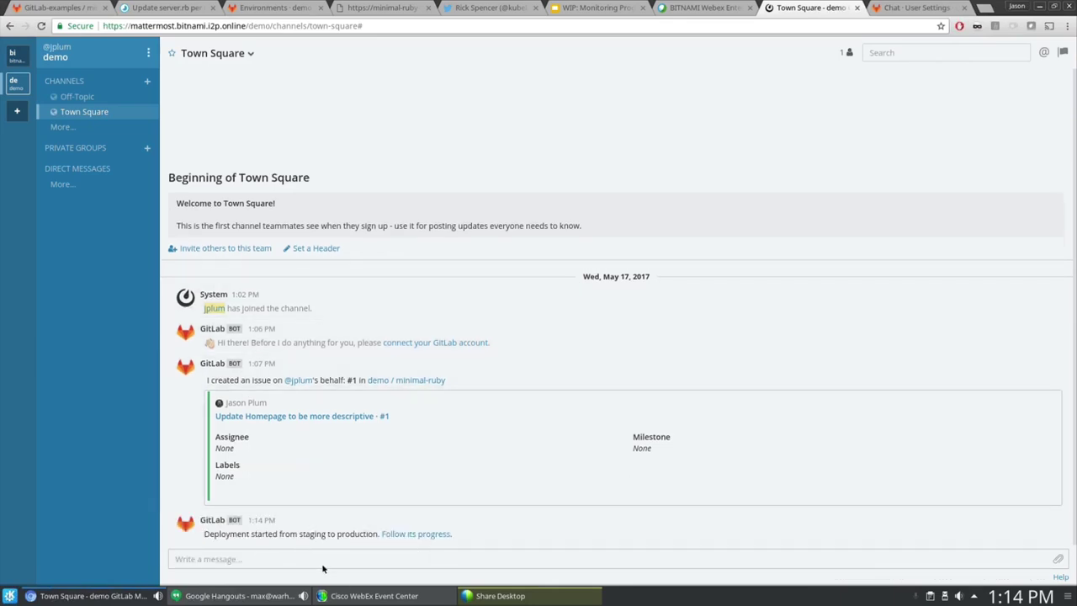
- Follow the deployment's progress from the bot's reply and review the production job log through to its end
left_click(429, 535)
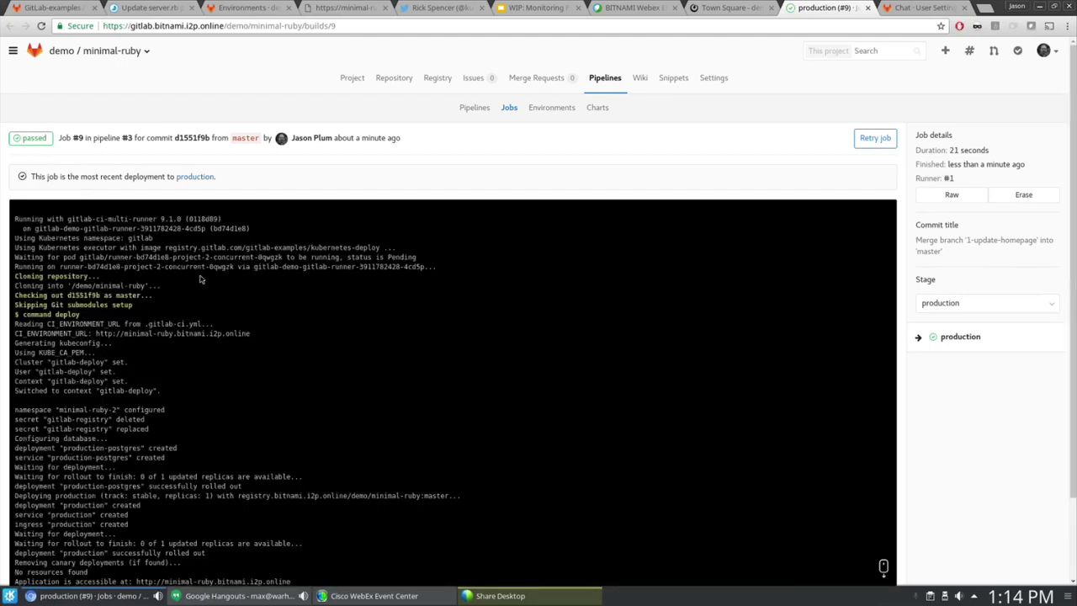
left_click(883, 566)
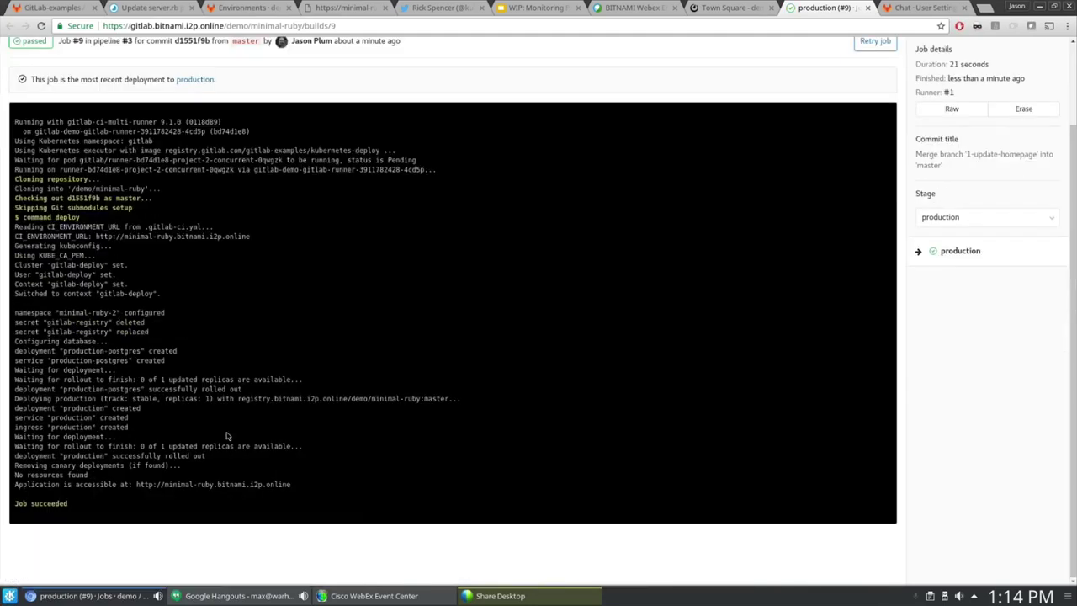
scroll(223, 261, "up", 2)
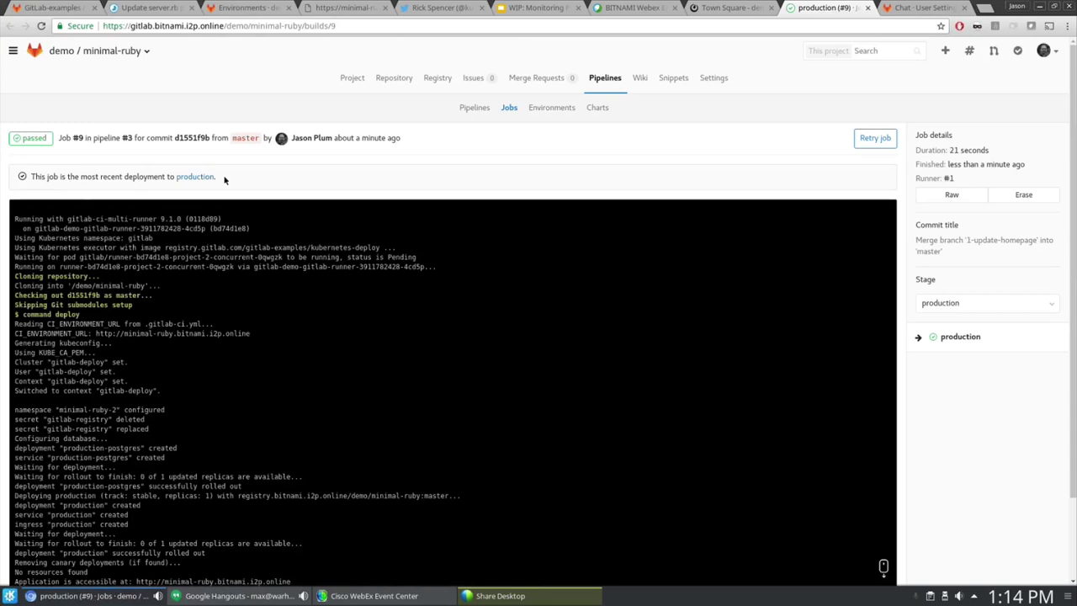
- View the production environment's live deployment, reload it, and highlight the homepage text and the minimal-ruby part of the address
left_click(196, 177)
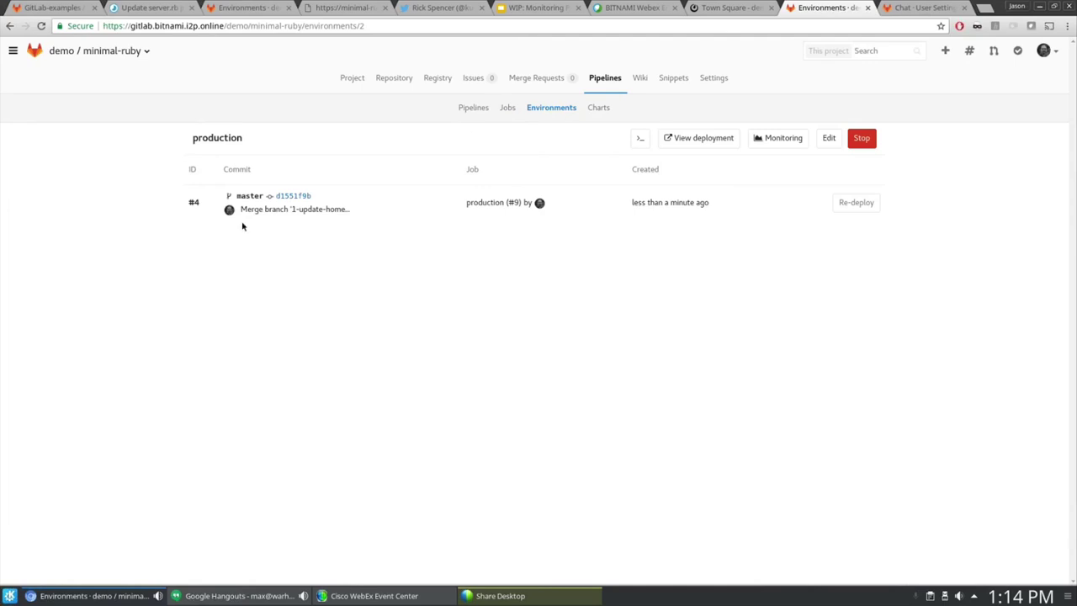
left_click(684, 140)
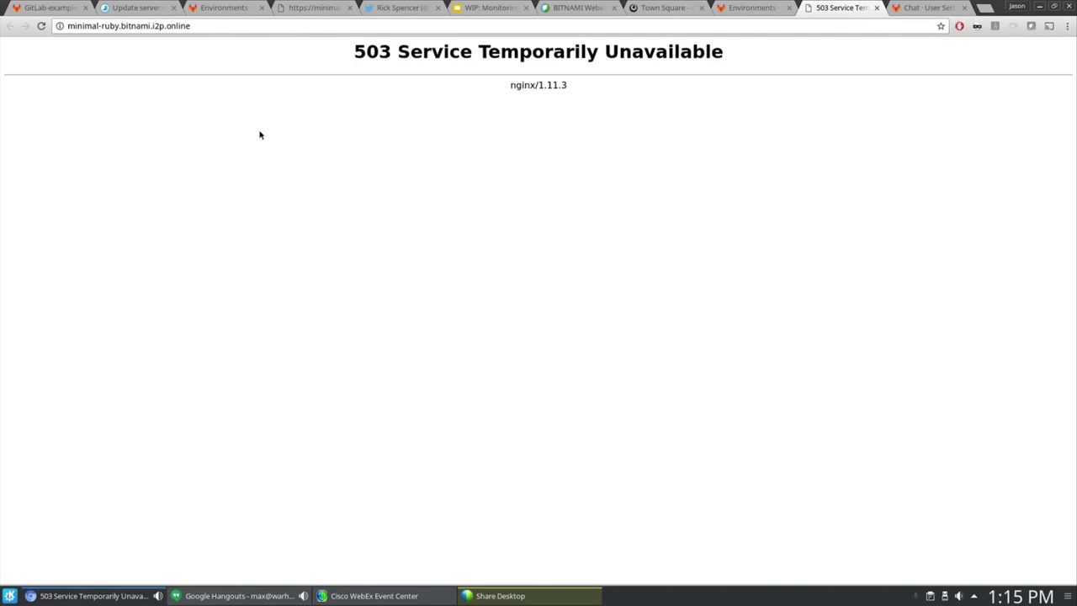
left_click(42, 25)
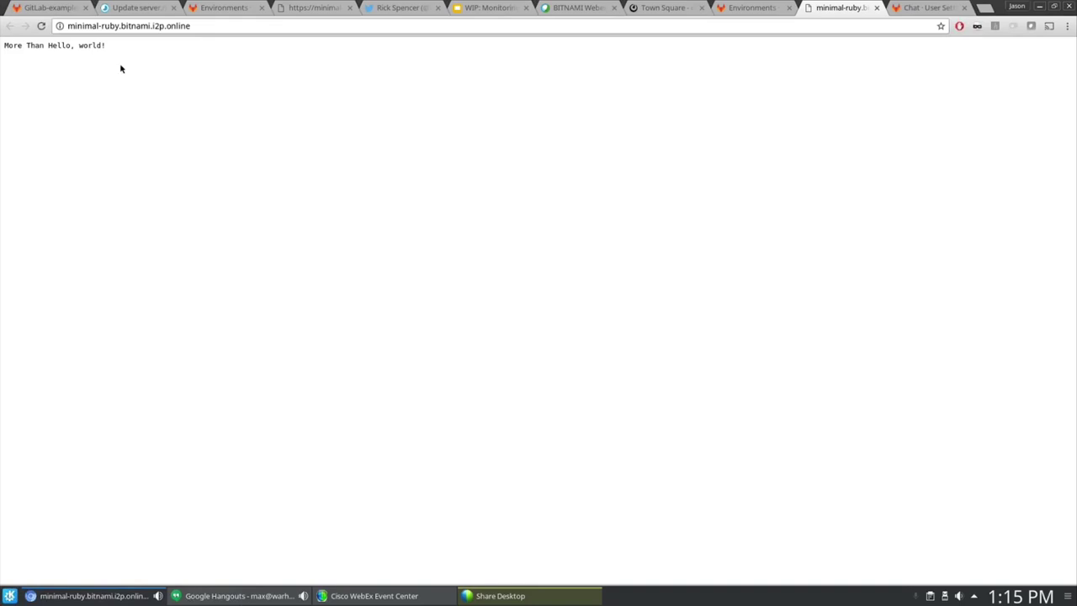
left_click_drag(121, 47, 7, 45)
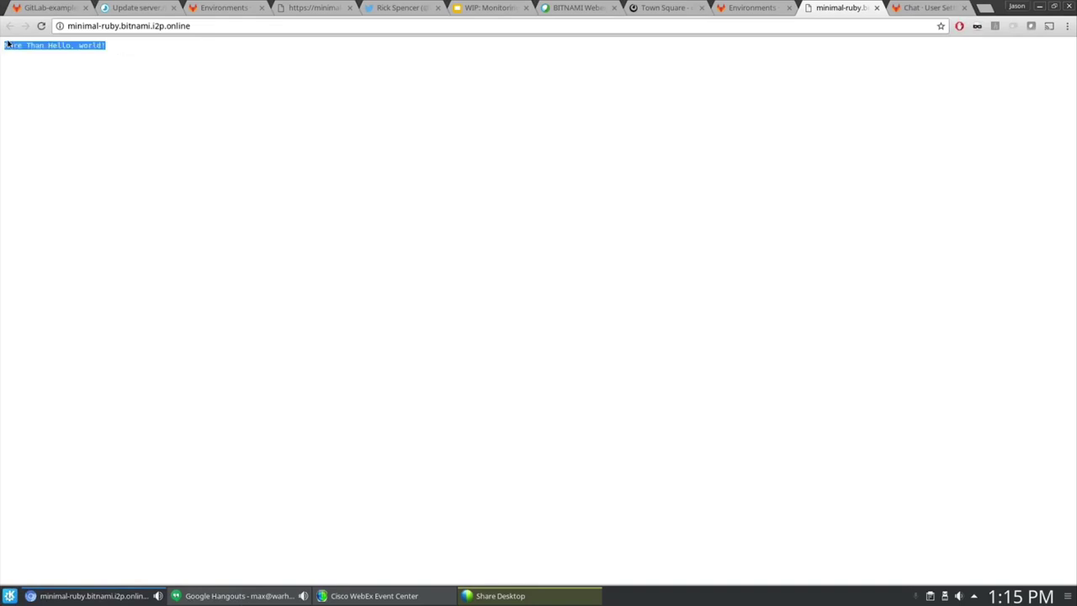
left_click(133, 192)
left_click_drag(115, 26, 67, 26)
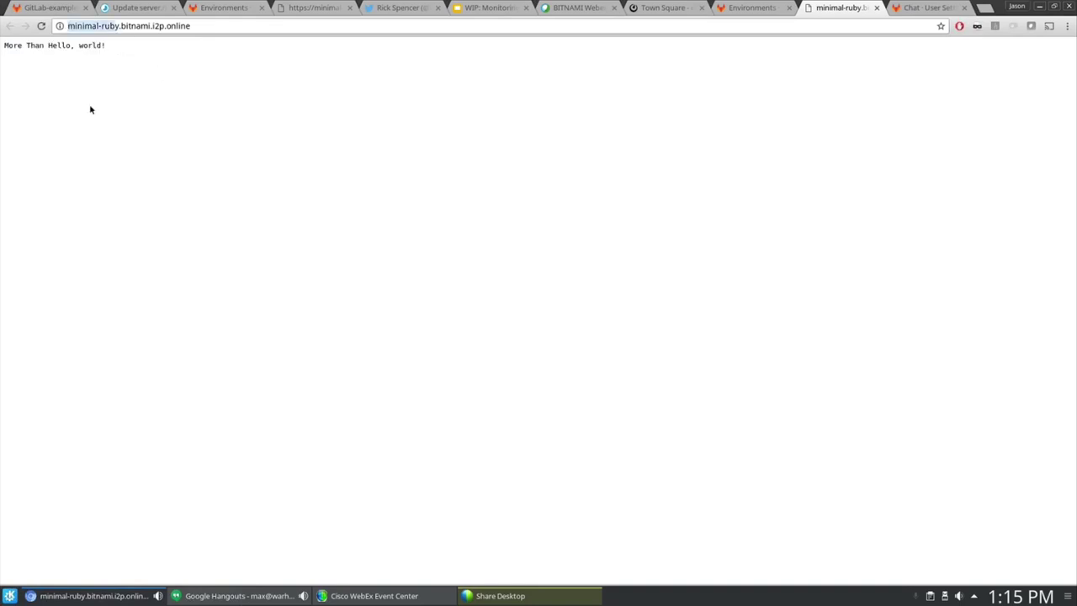
left_click_drag(3, 47, 170, 87)
left_click(169, 87)
- Return to GitLab's environments list and examine the staging environment's CPU utilization and memory usage graphs
left_click(763, 10)
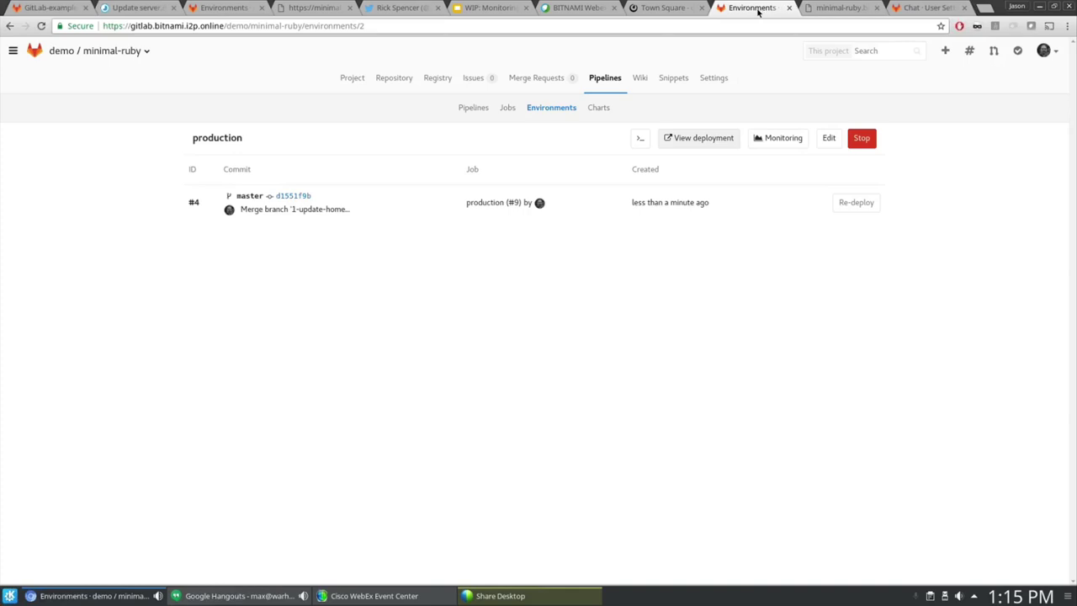
left_click(551, 108)
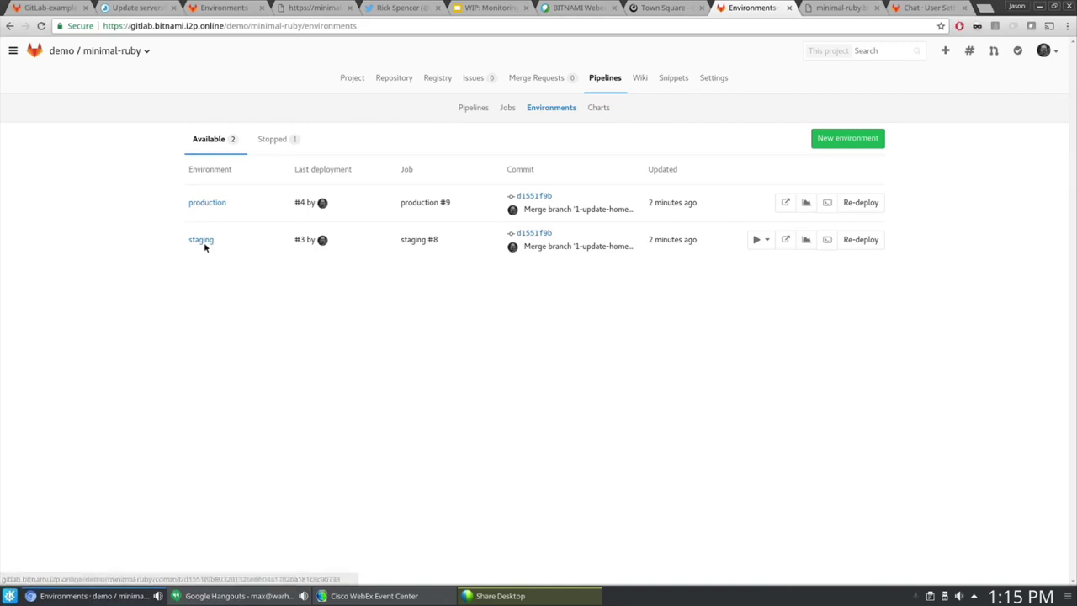
left_click(806, 240)
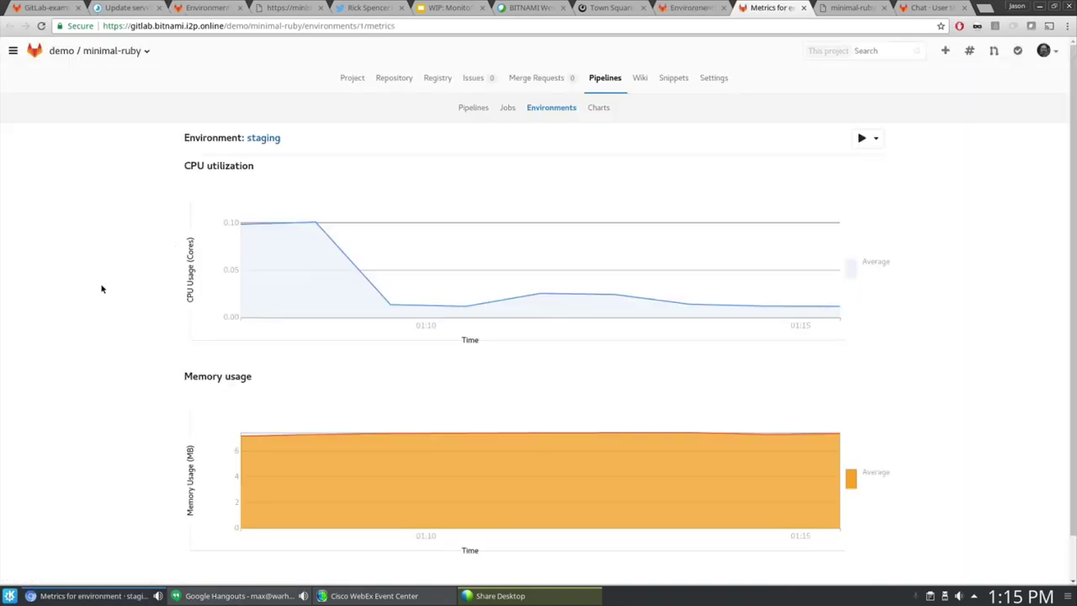
scroll(101, 286, "down", 1)
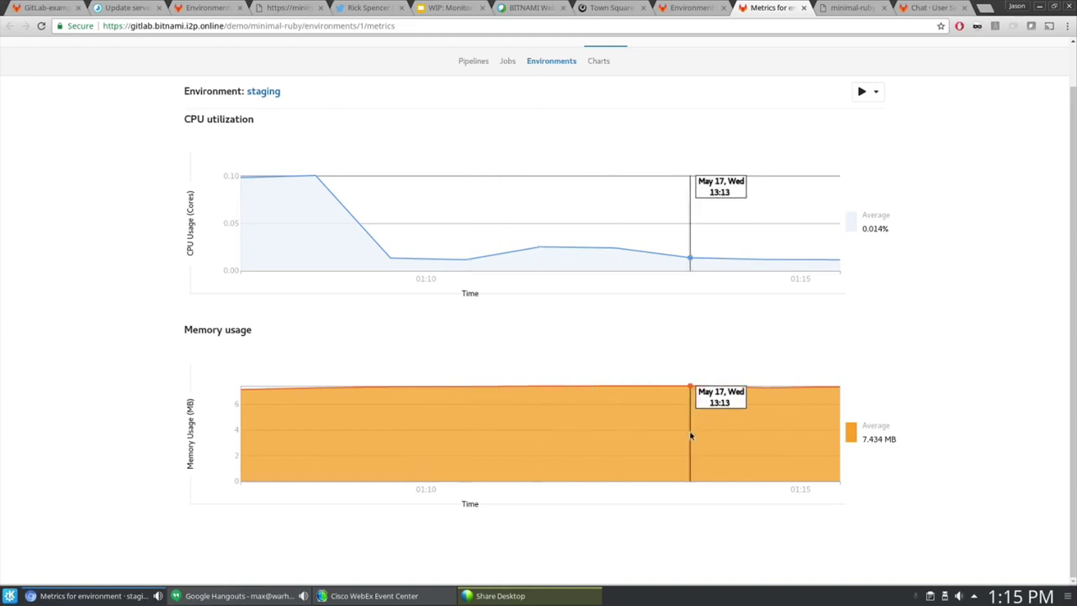
left_click_drag(844, 444, 897, 442)
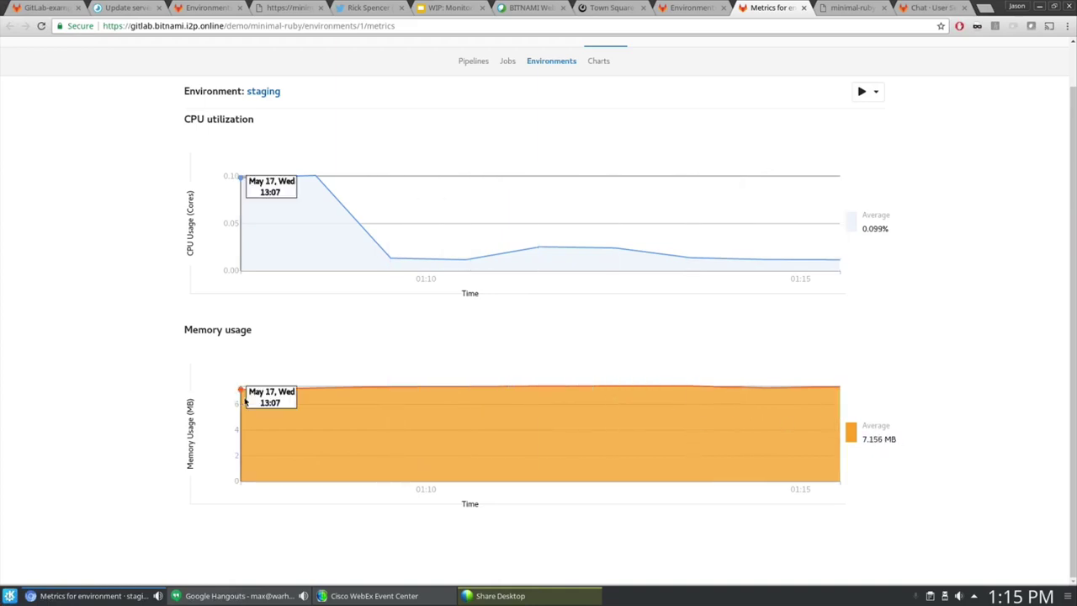
scroll(578, 219, "up", 1)
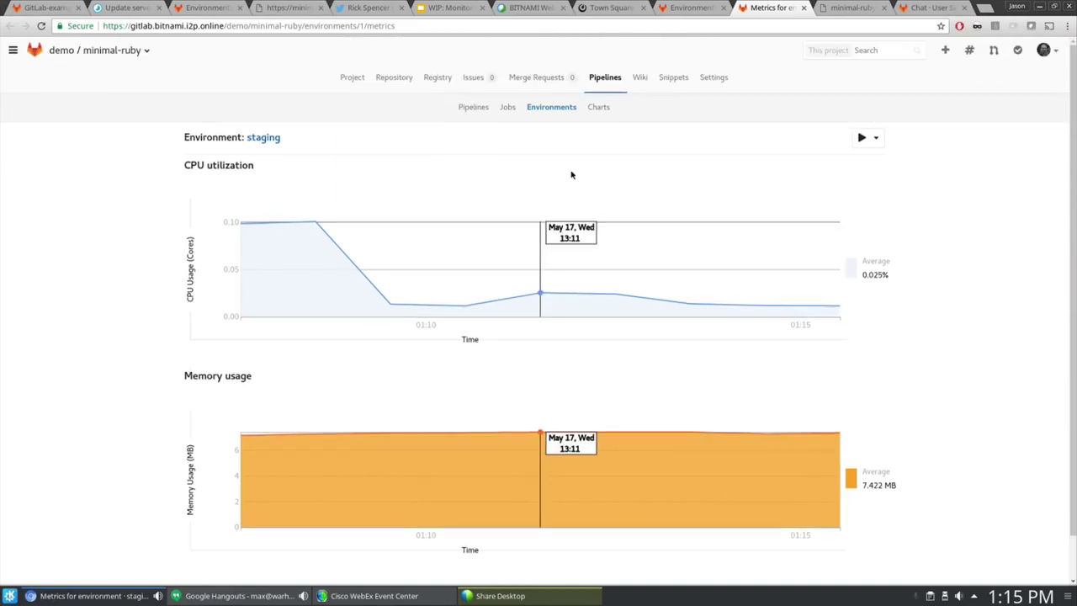
- Go back to the environments list and examine the production environment's CPU and memory metrics
left_click(567, 110)
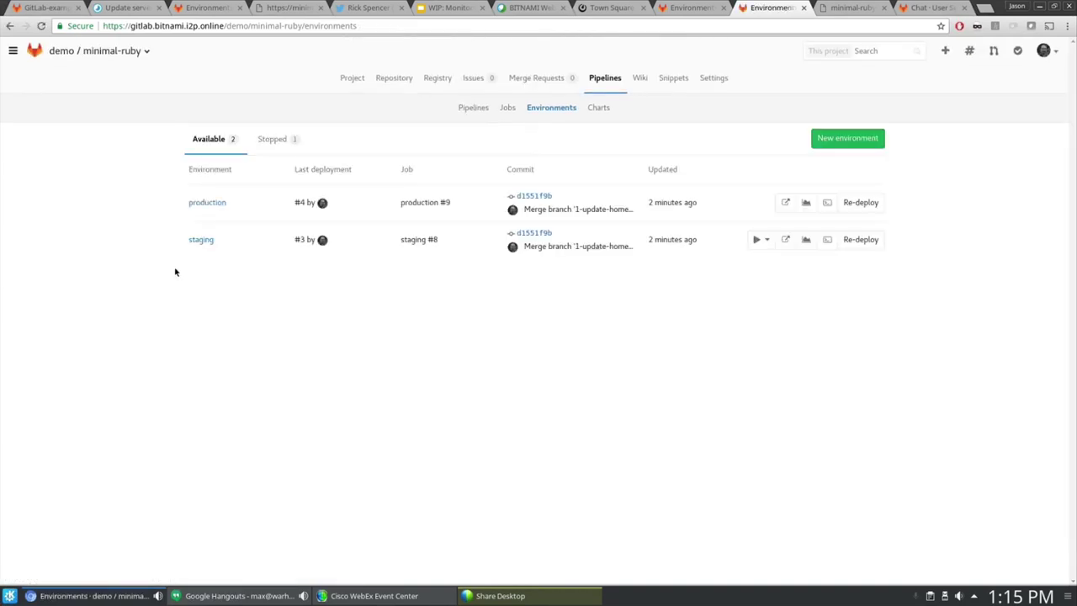
left_click(806, 202)
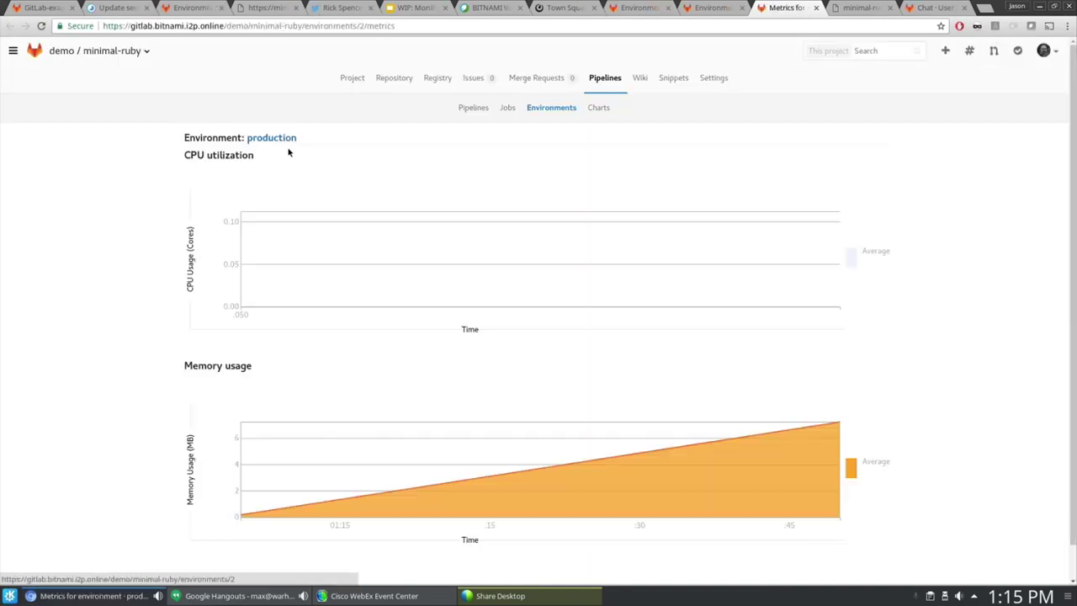
scroll(931, 533, "down", 1)
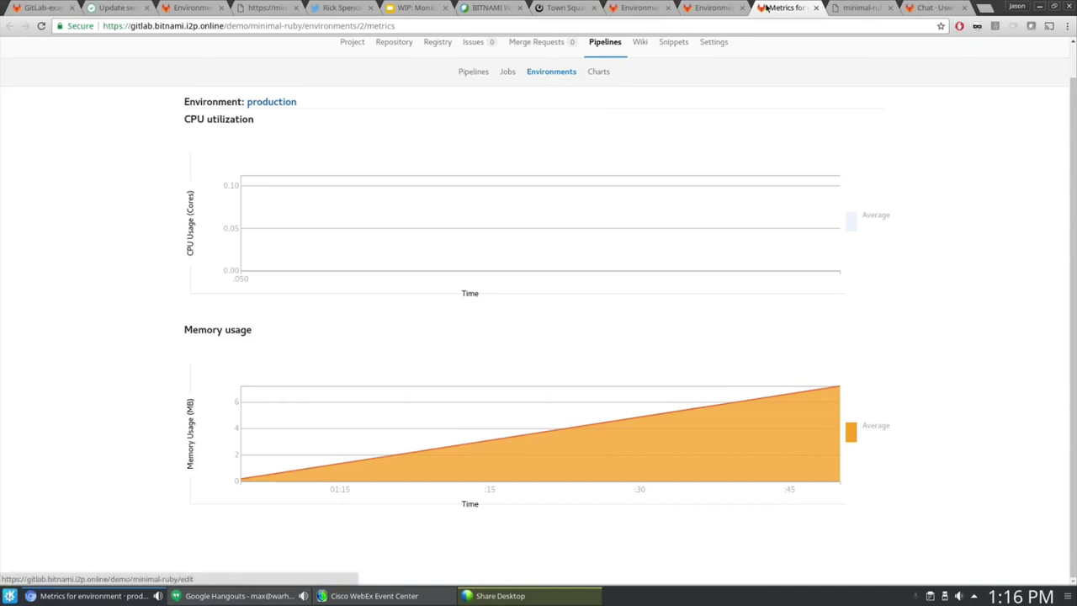
- Try to open the web terminals of the staging and production environments, and close the terminal page
key("ctrl+Page_Up")
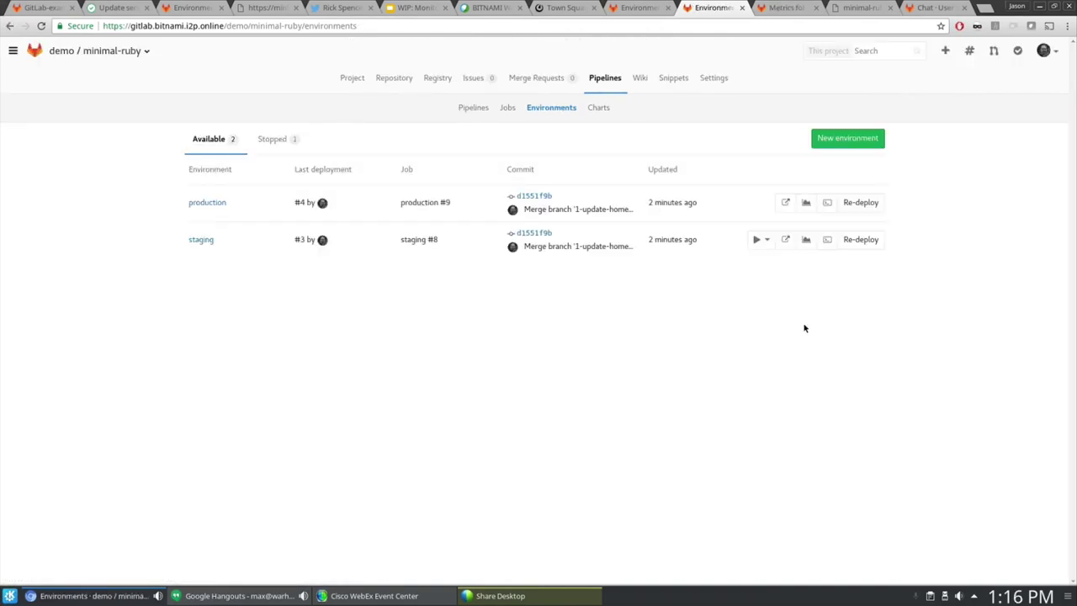
left_click(827, 241)
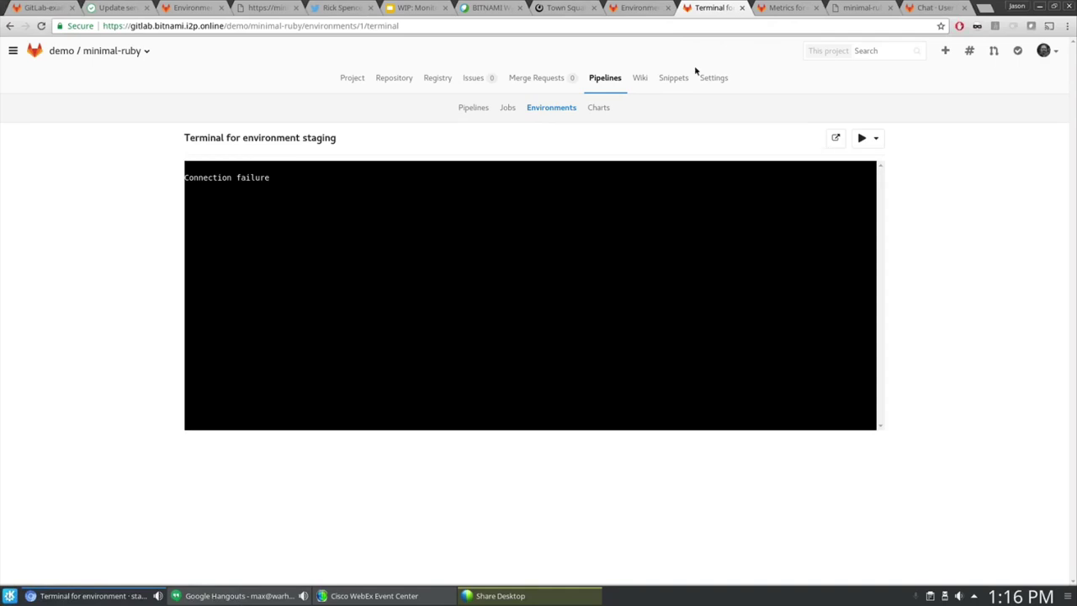
left_click(10, 26)
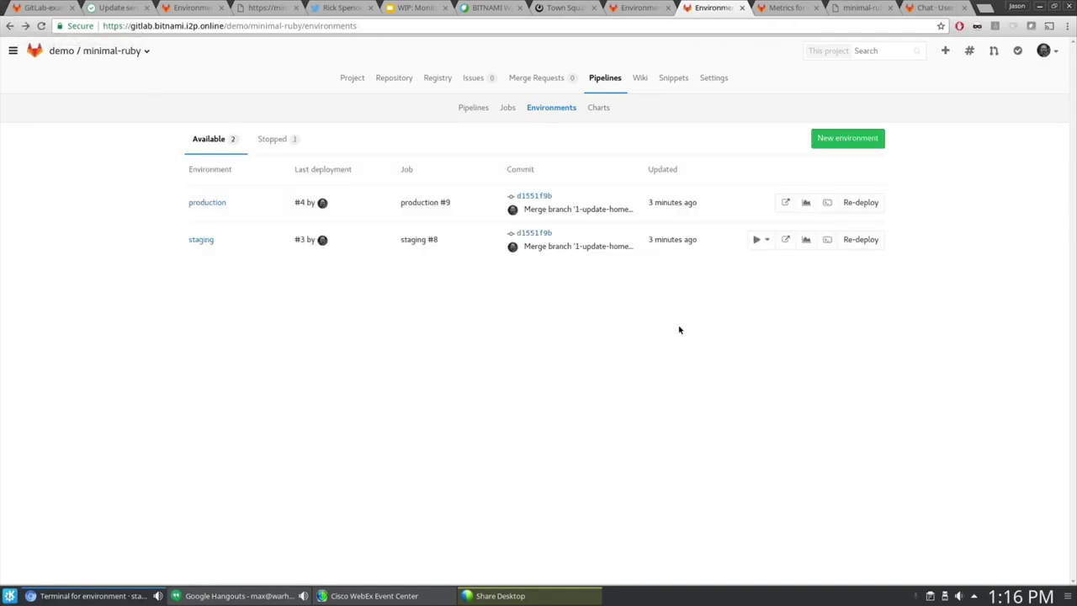
left_click(828, 204)
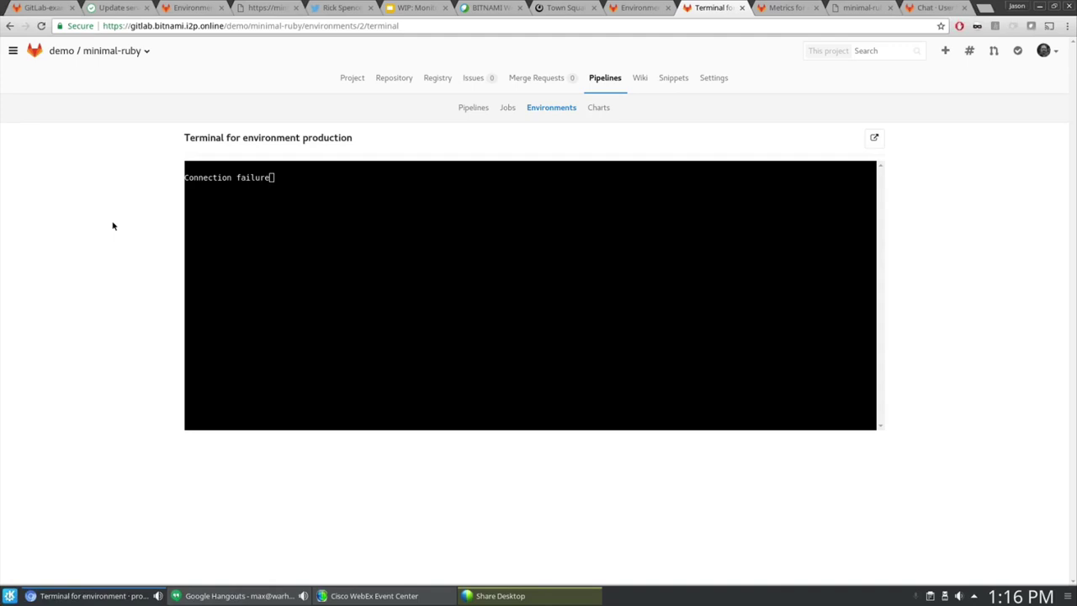
left_click(742, 8)
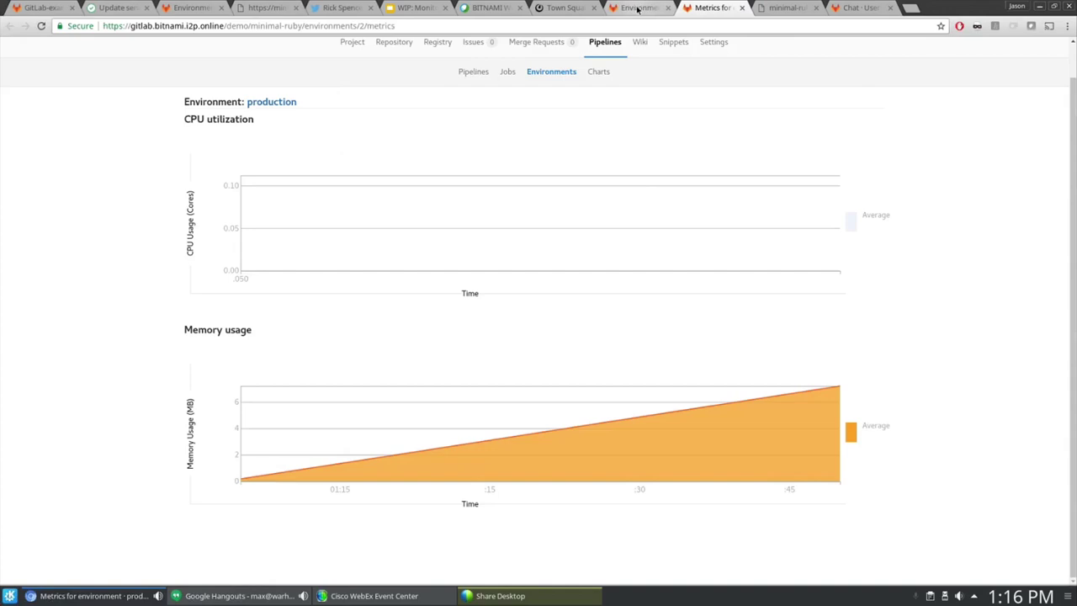
- Open the minimal-ruby project's Cycle Analytics and inspect the Issue and Plan stages
left_click(655, 11)
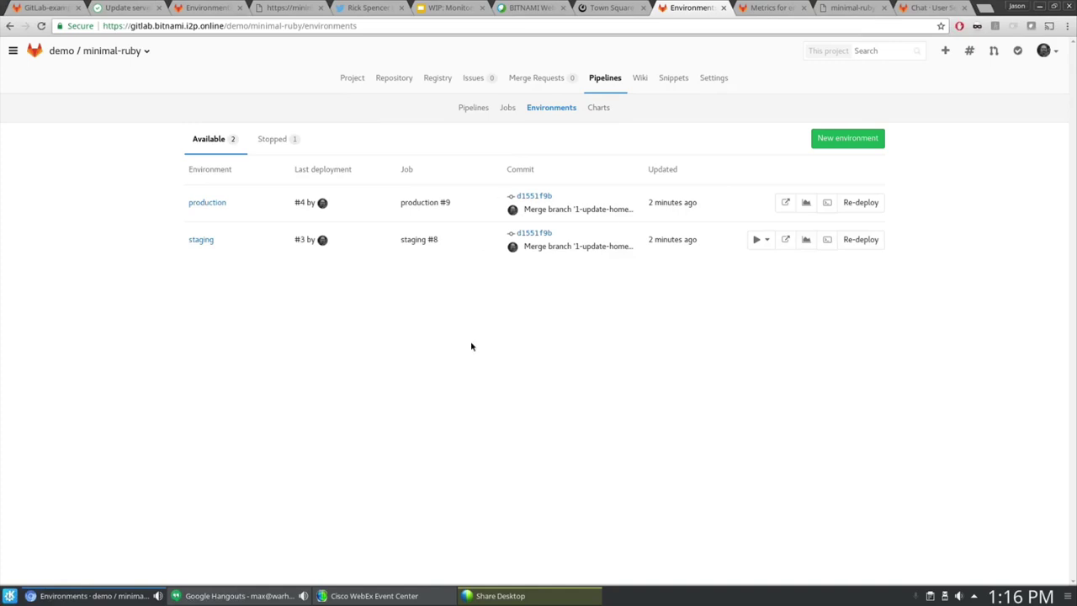
left_click(340, 80)
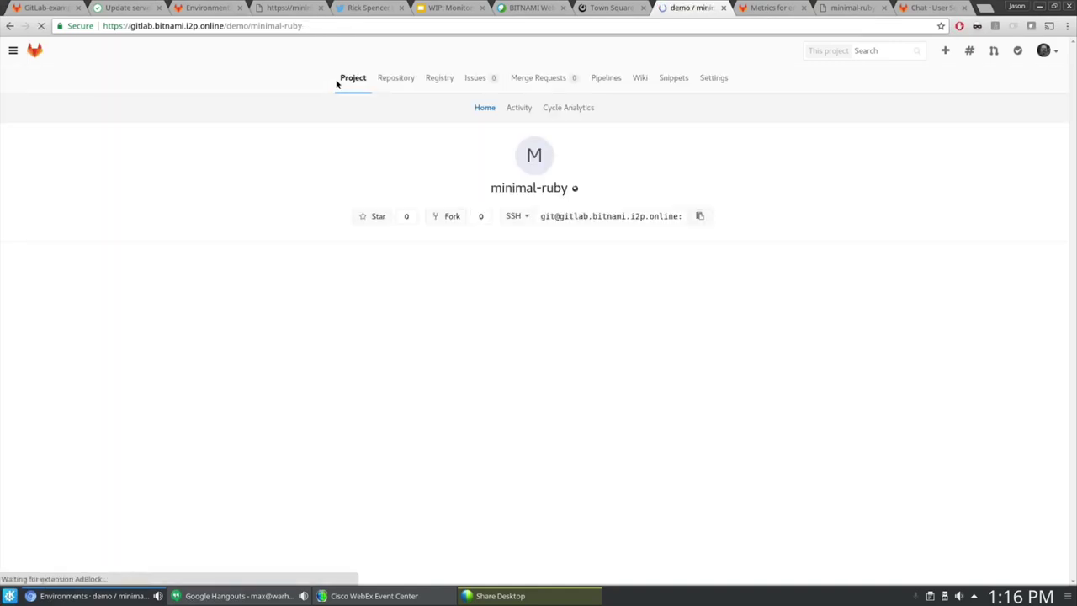
left_click(569, 108)
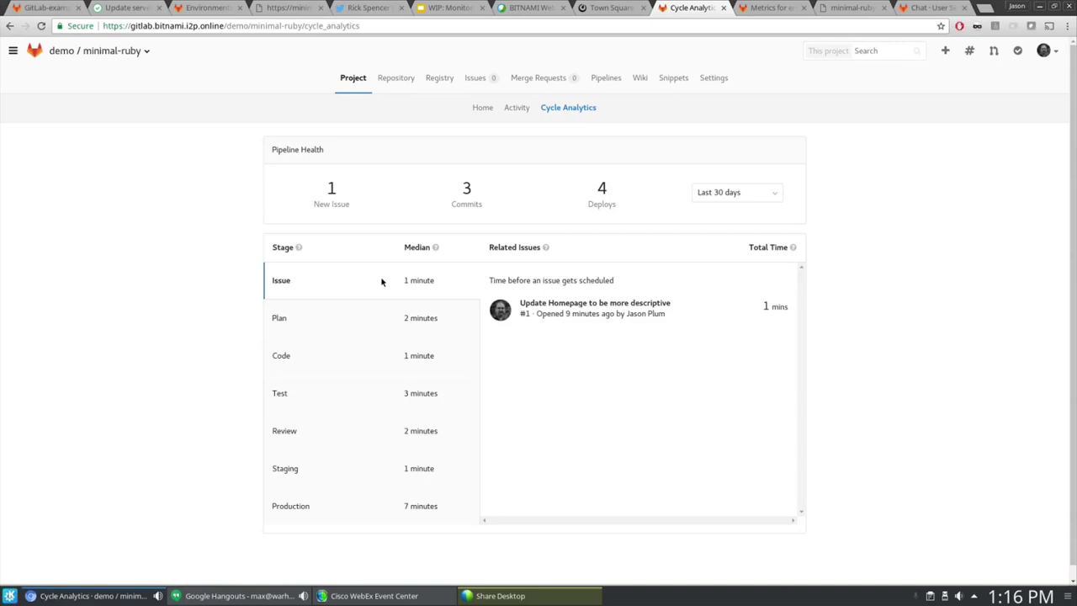
scroll(346, 438, "down", 1)
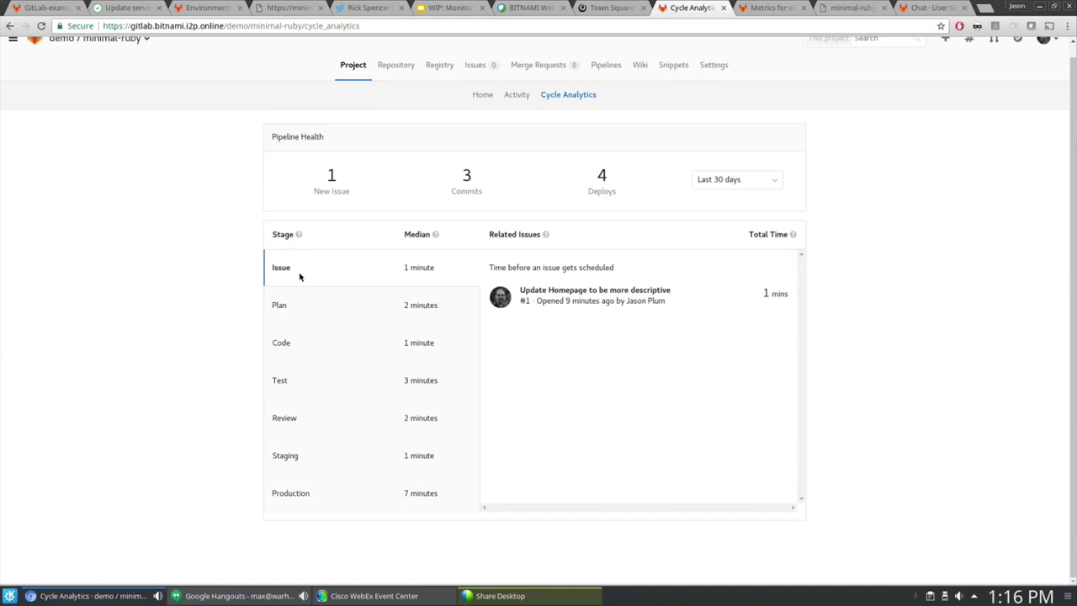
left_click(338, 317)
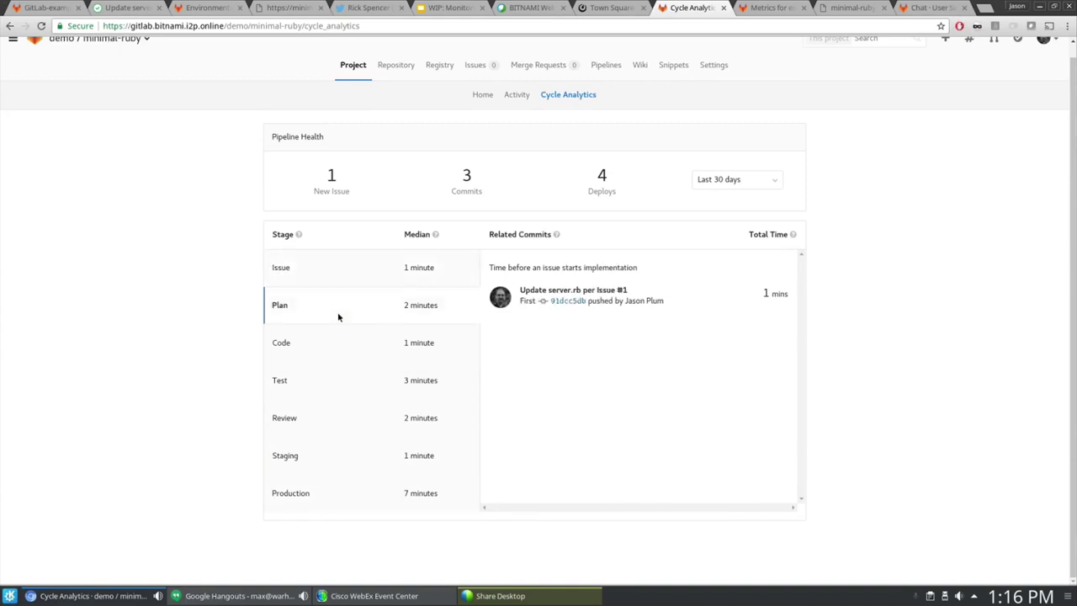
- Inspect the Code, Test, Review, Staging and Production stages in Cycle Analytics, and return to the Issue stage
left_click(309, 353)
left_click(325, 385)
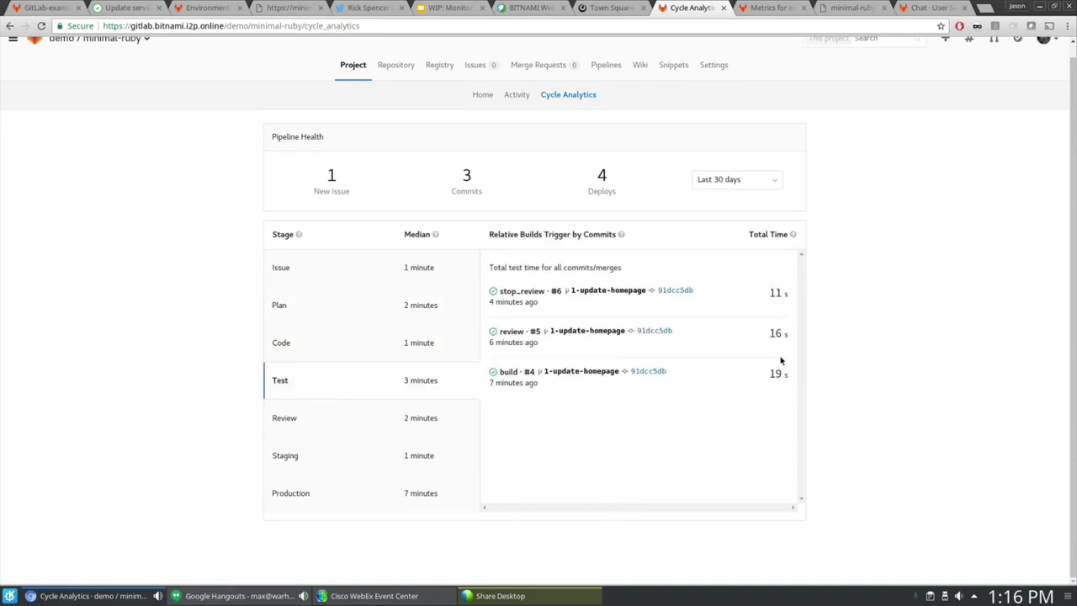
left_click(309, 420)
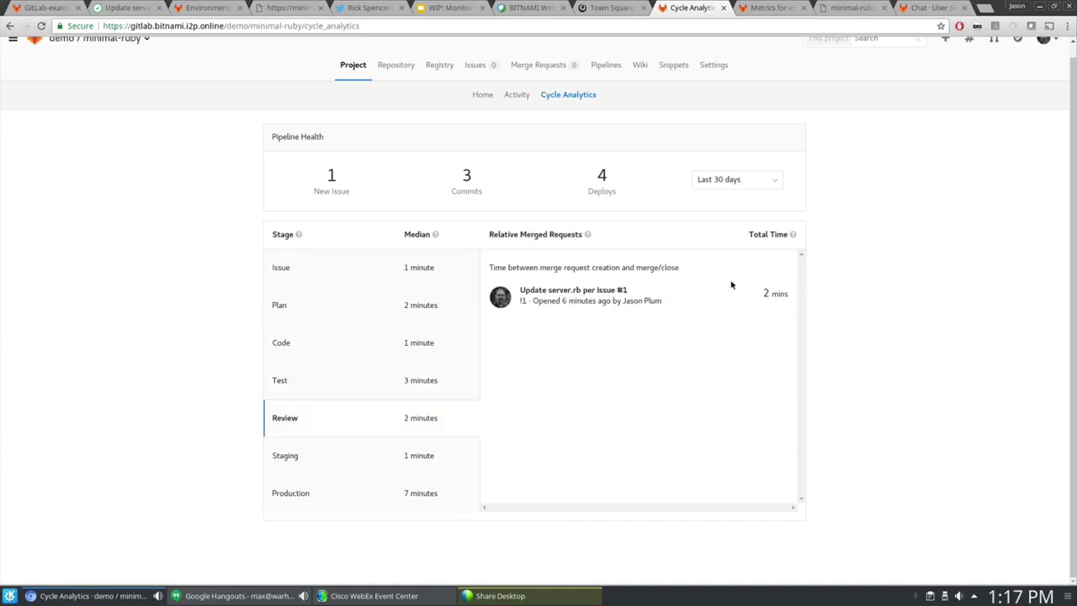
left_click(345, 460)
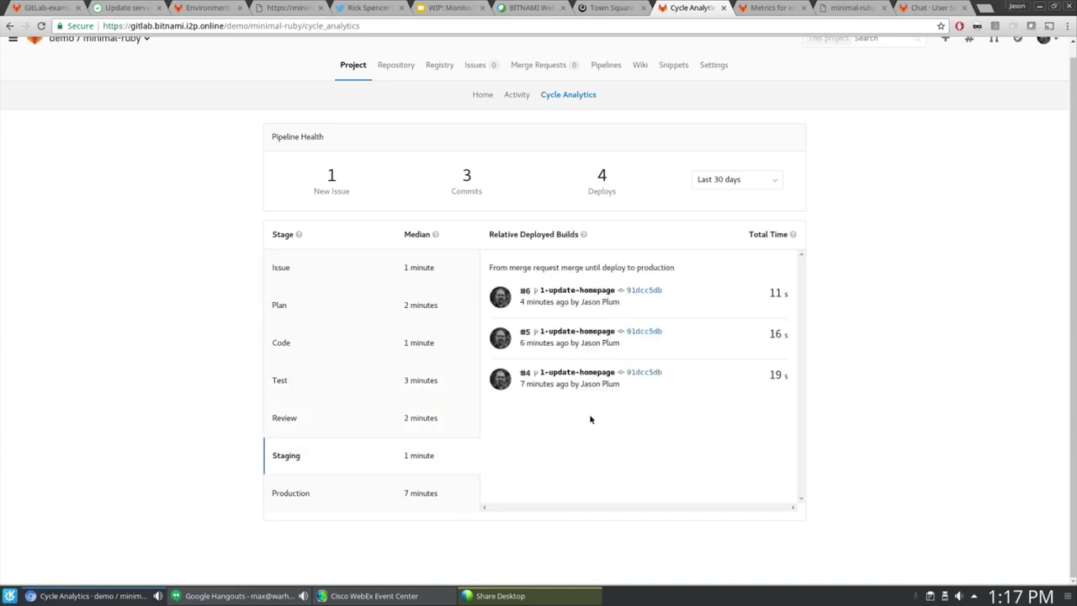
left_click(295, 498)
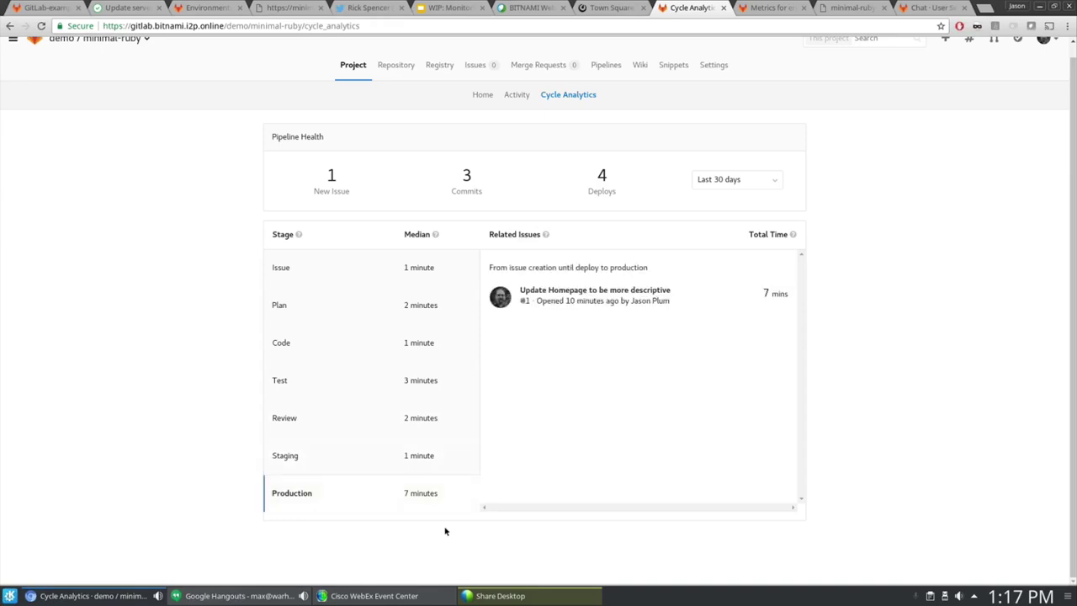
left_click(290, 266)
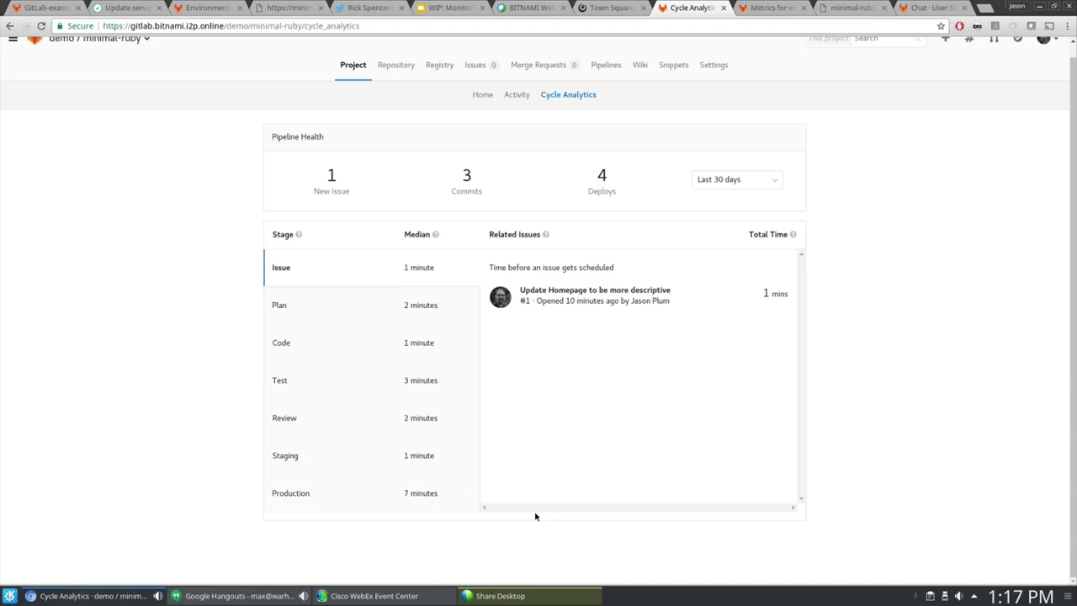
left_click(610, 8)
left_click(686, 8)
scroll(241, 98, "up", 1)
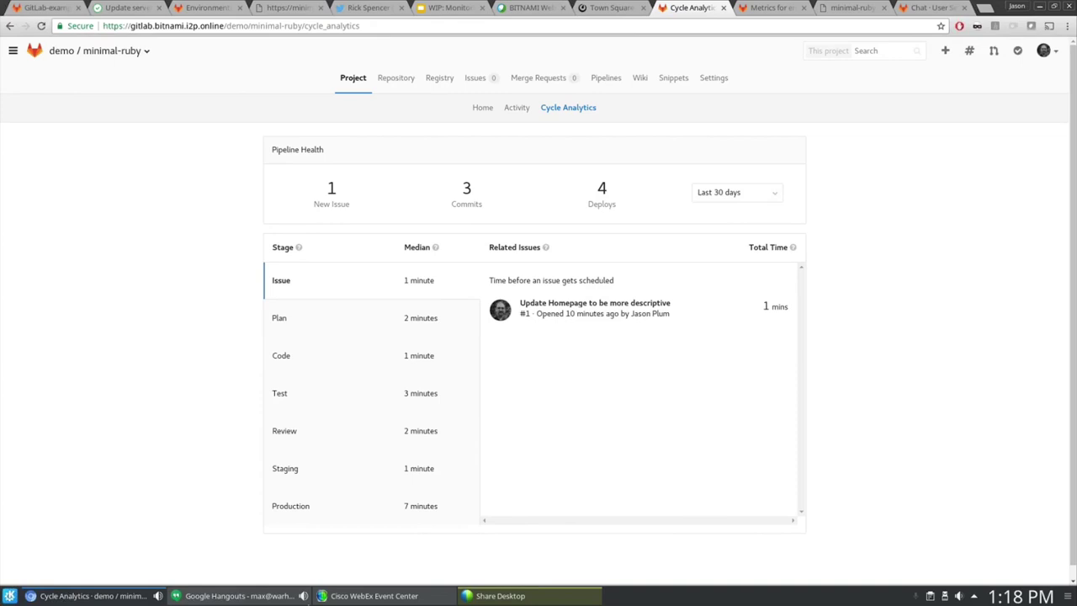
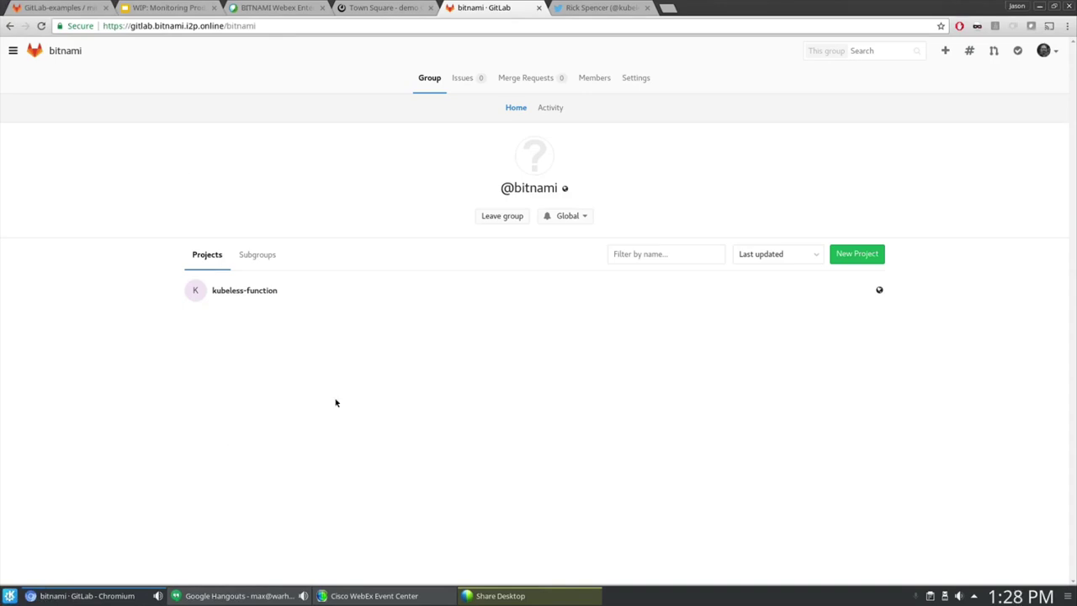
- Open the kubeless-function project's integration settings and read the description of webhooks
left_click(263, 290)
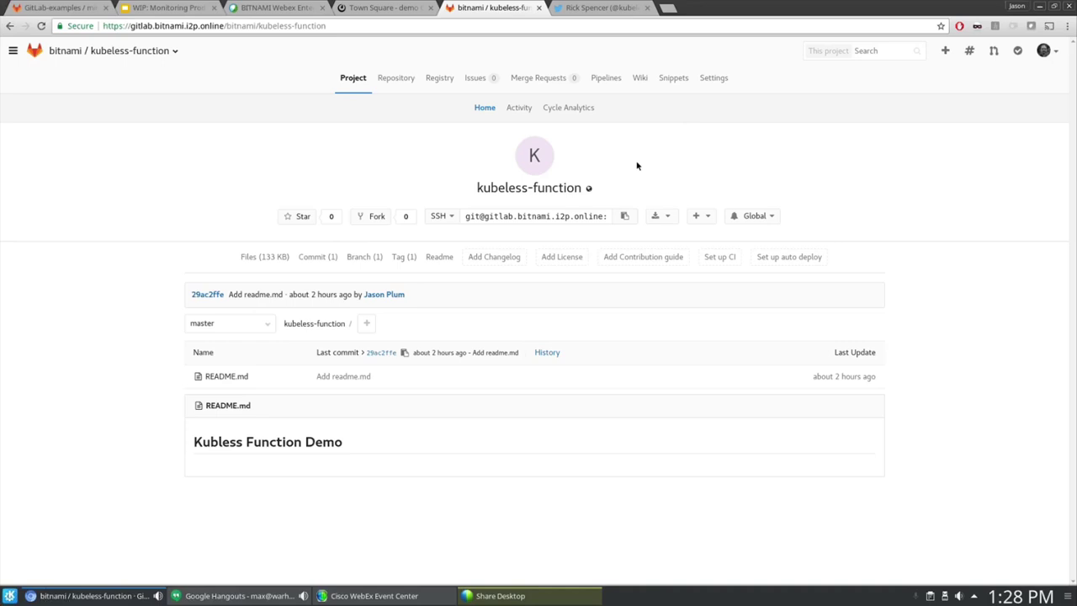
left_click(715, 78)
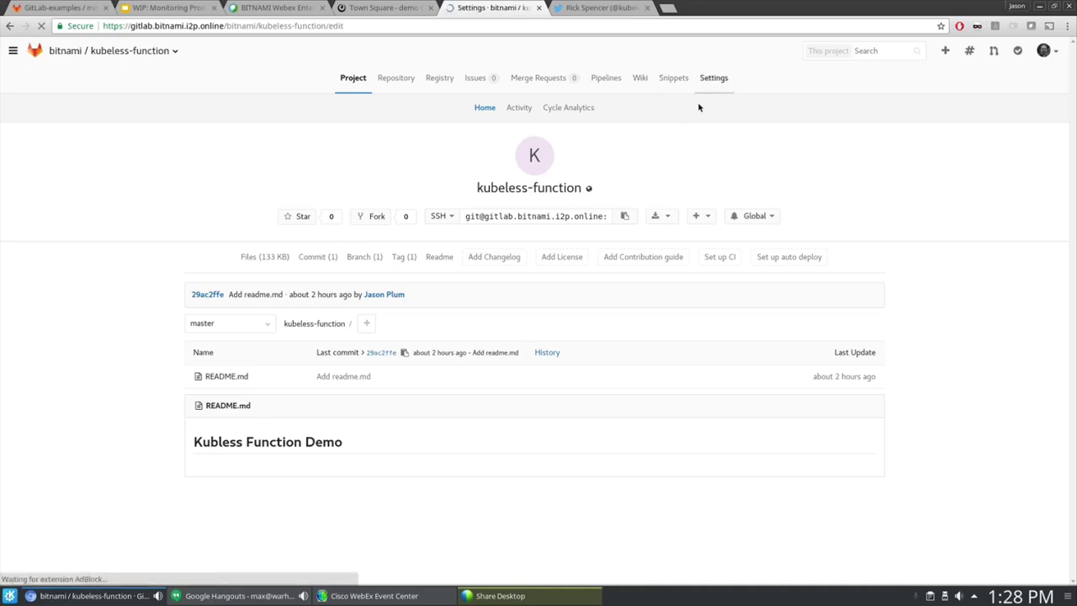
left_click(508, 110)
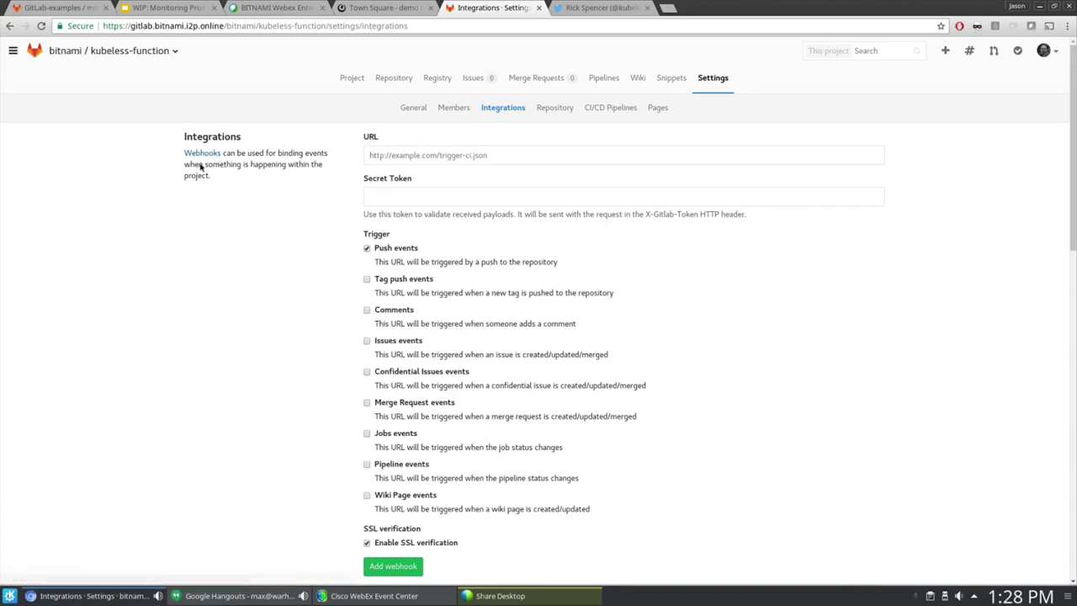
left_click_drag(203, 168, 185, 133)
left_click(225, 234)
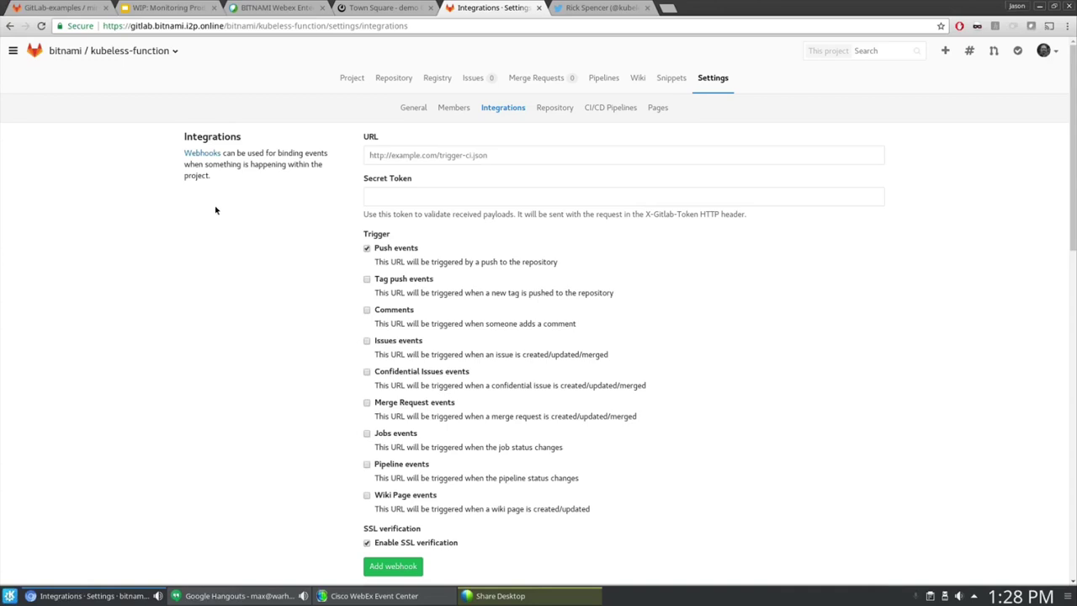
- Examine the webhook form's trigger events and the project's existing webhook for tag push events
left_click(395, 162)
scroll(435, 120, "down", 2)
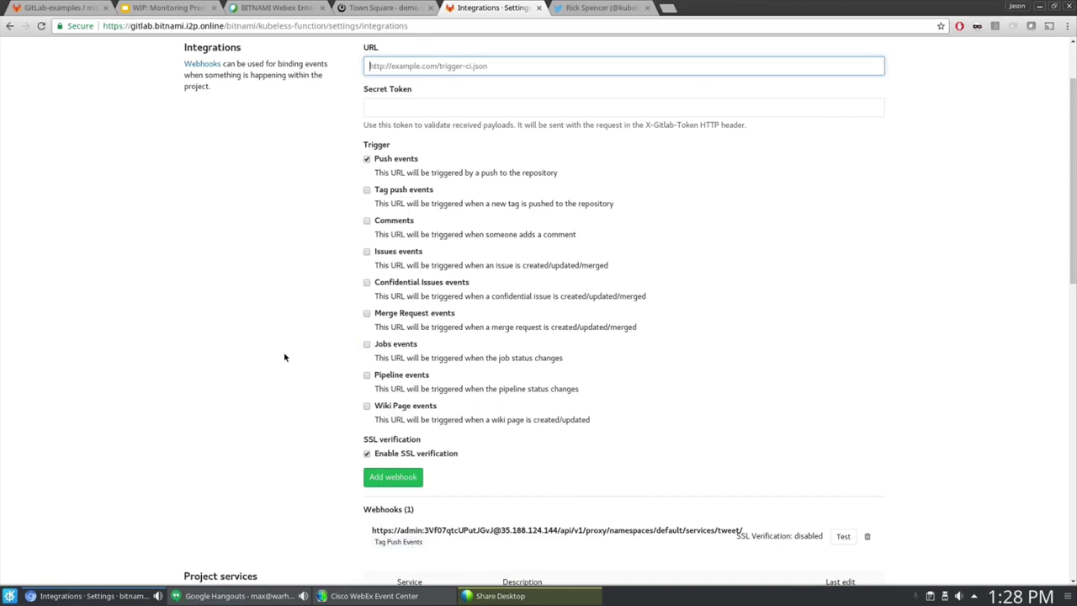
scroll(244, 337, "down", 3)
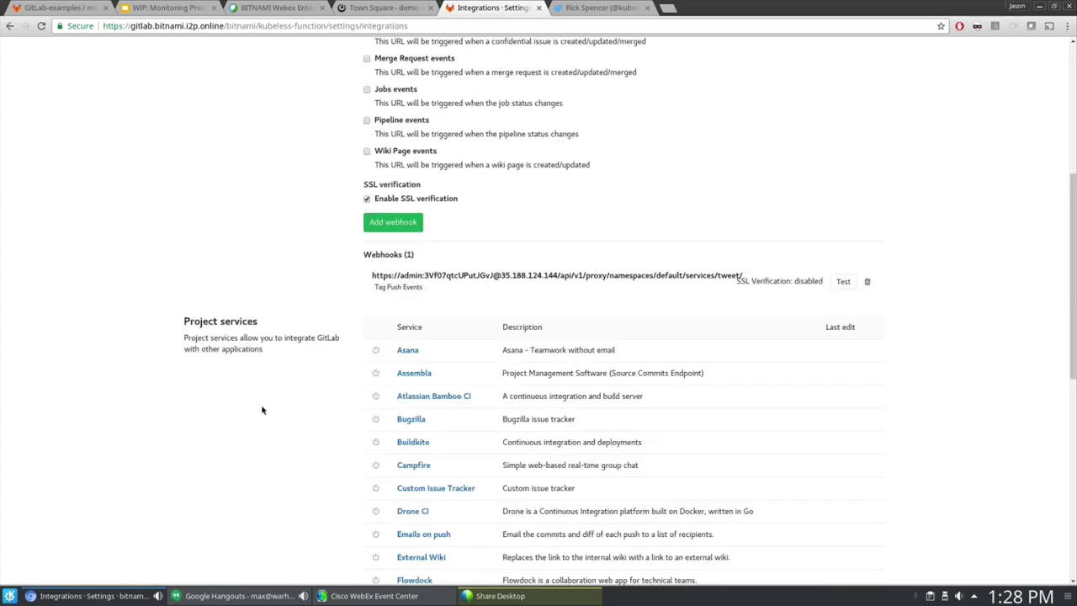
scroll(262, 410, "down", 1)
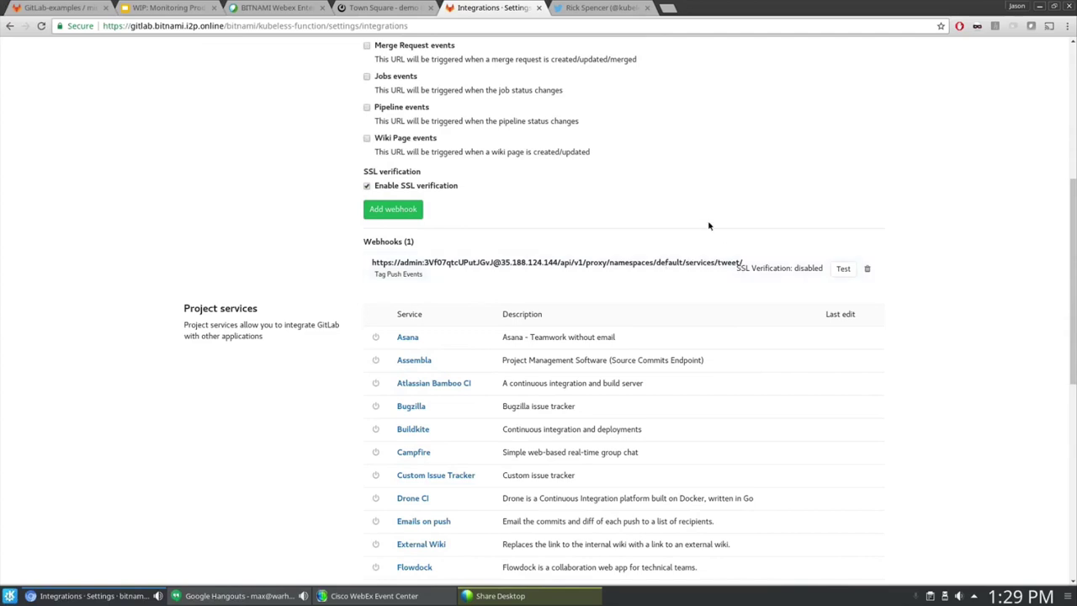
scroll(440, 265, "up", 5)
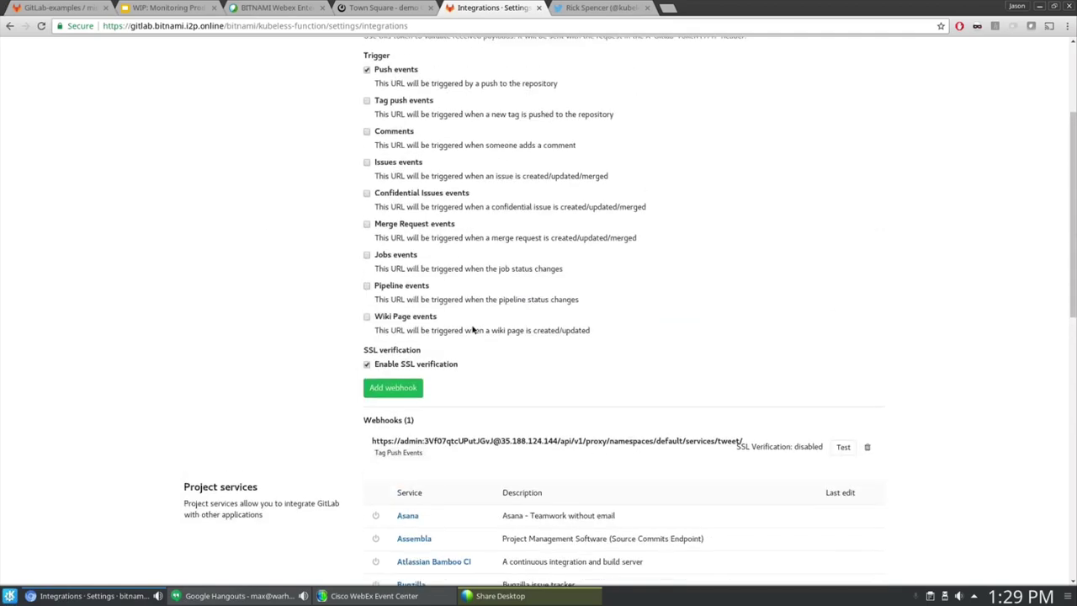
scroll(440, 265, "down", 3)
scroll(219, 269, "up", 3)
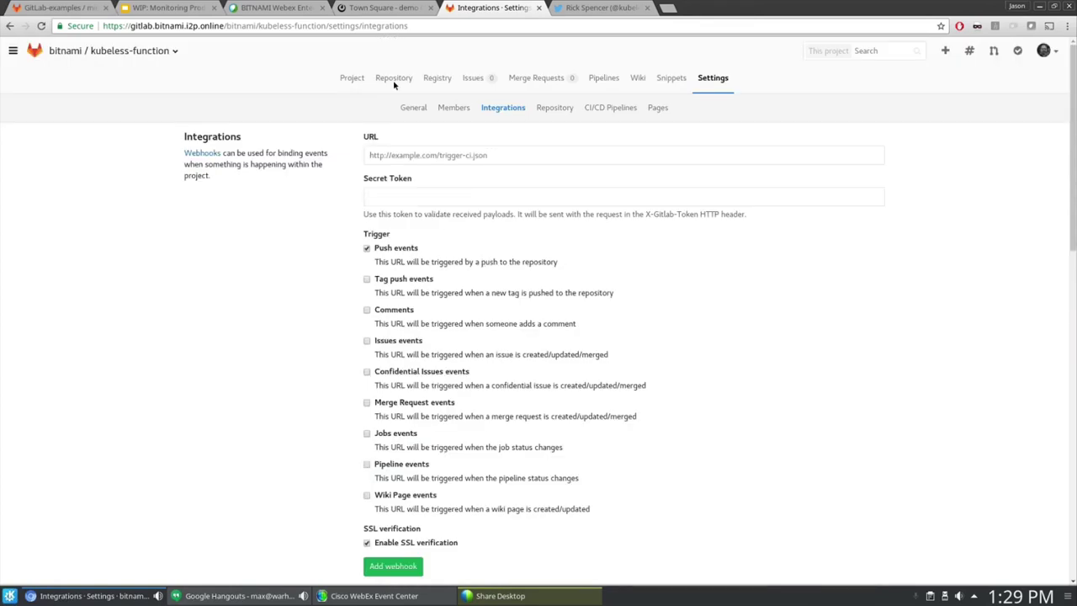
- Add the line "Demo Complete!" below the heading in the repository's README.md and commit the change to master
left_click(386, 82)
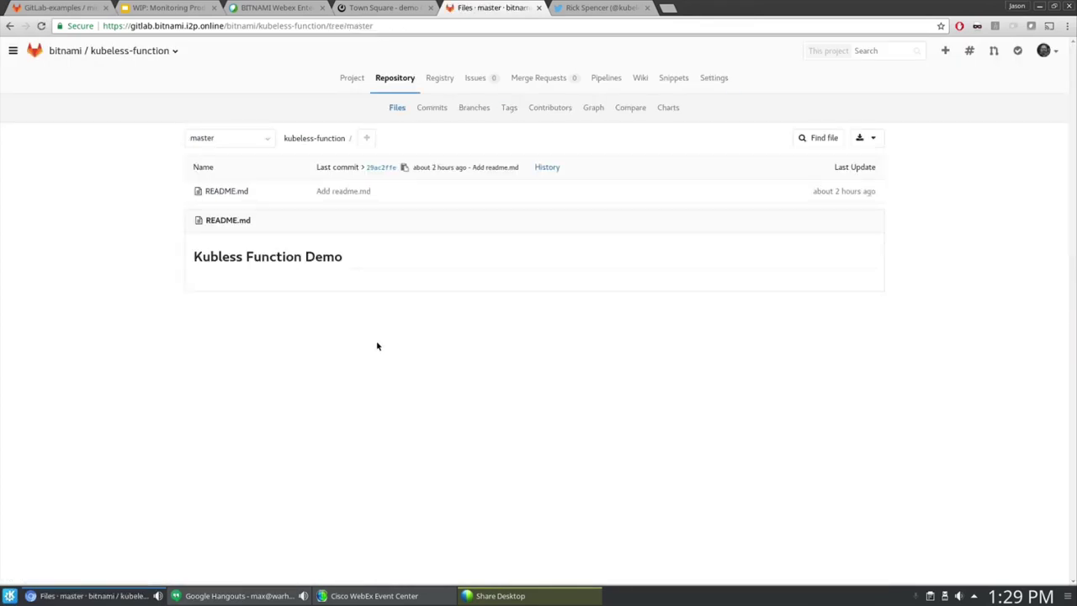
left_click(212, 194)
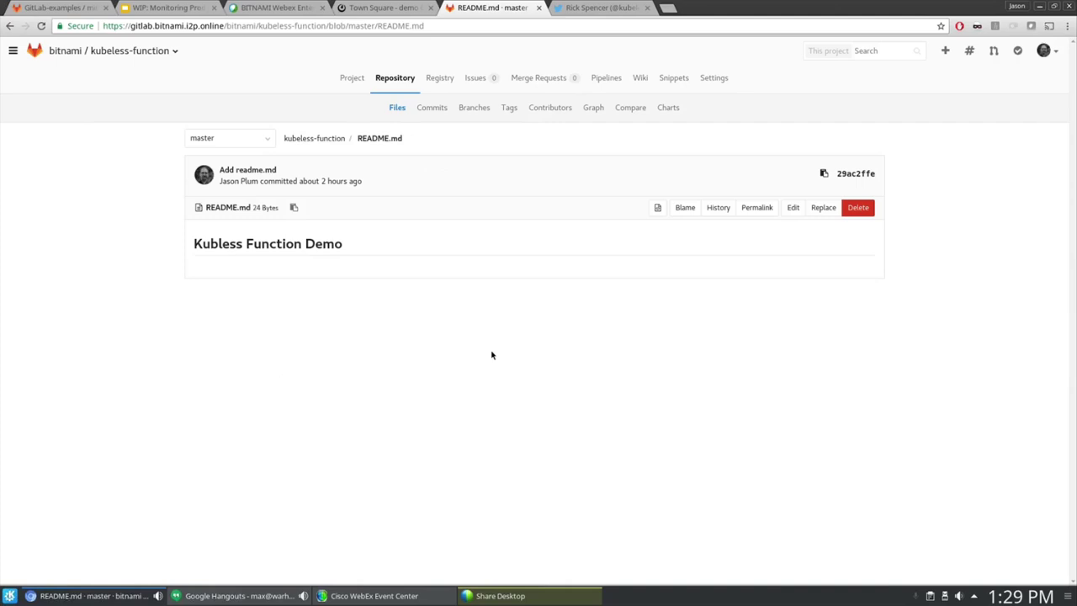
left_click(789, 208)
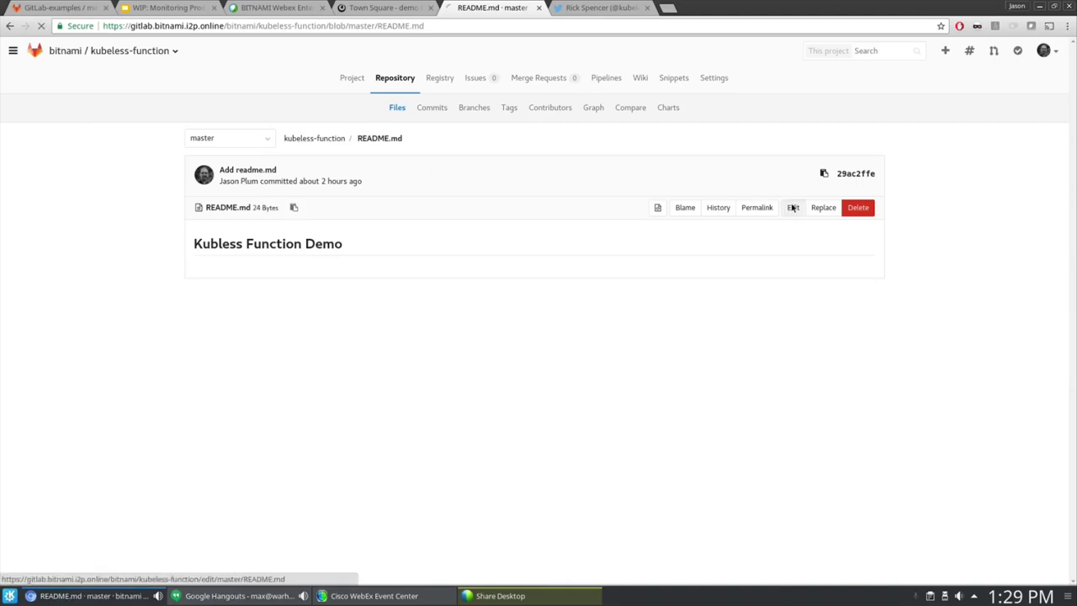
key("Return")
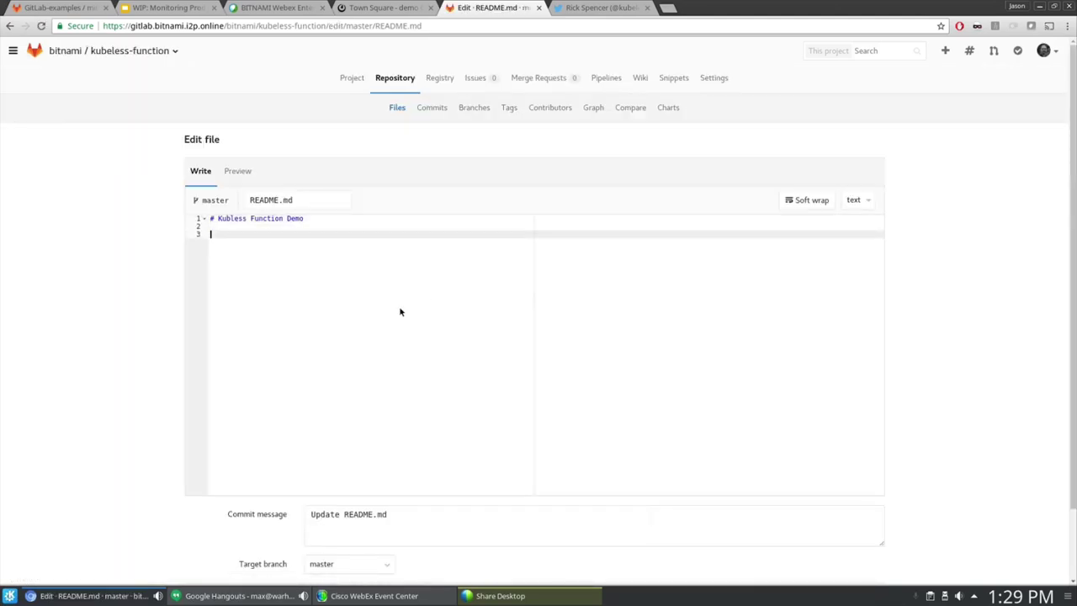
type("Demo Complete!")
scroll(379, 537, "down", 2)
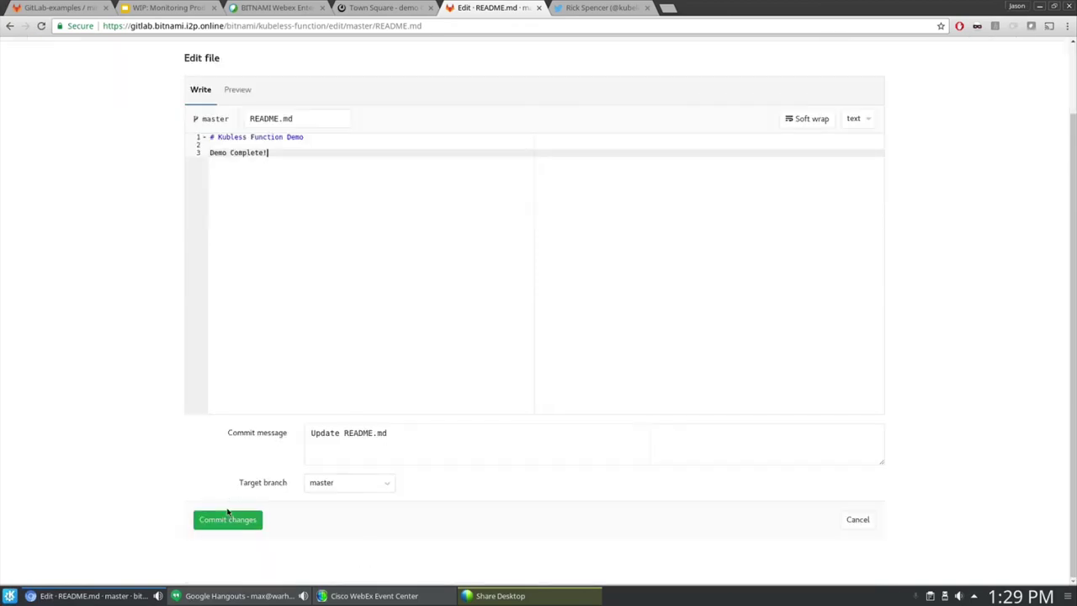
left_click(227, 513)
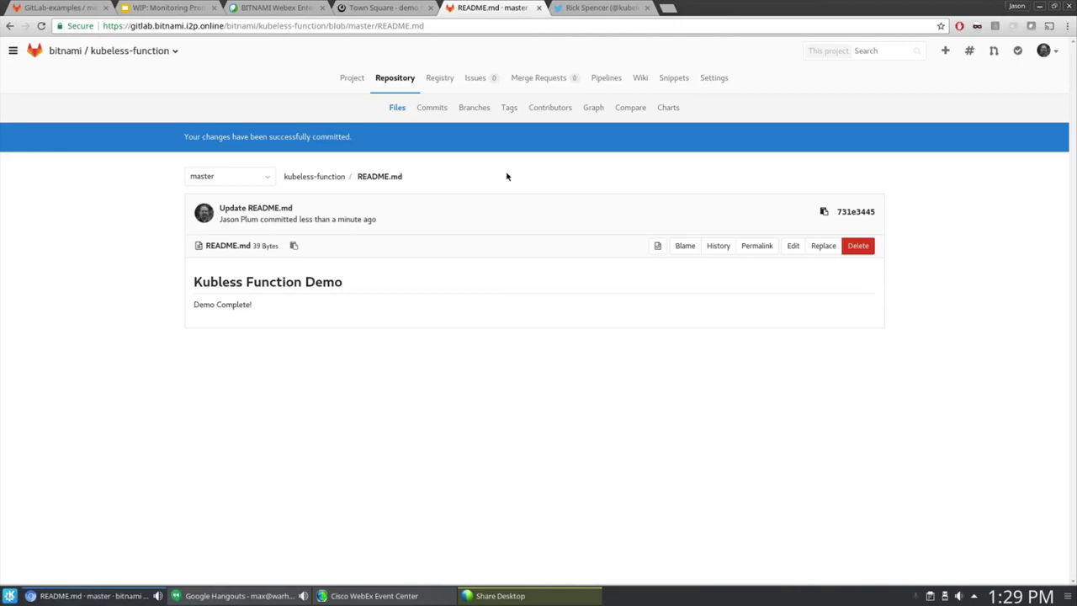
- Create the tag v1.0 from master with the message "Demo is now complete."
left_click(413, 107)
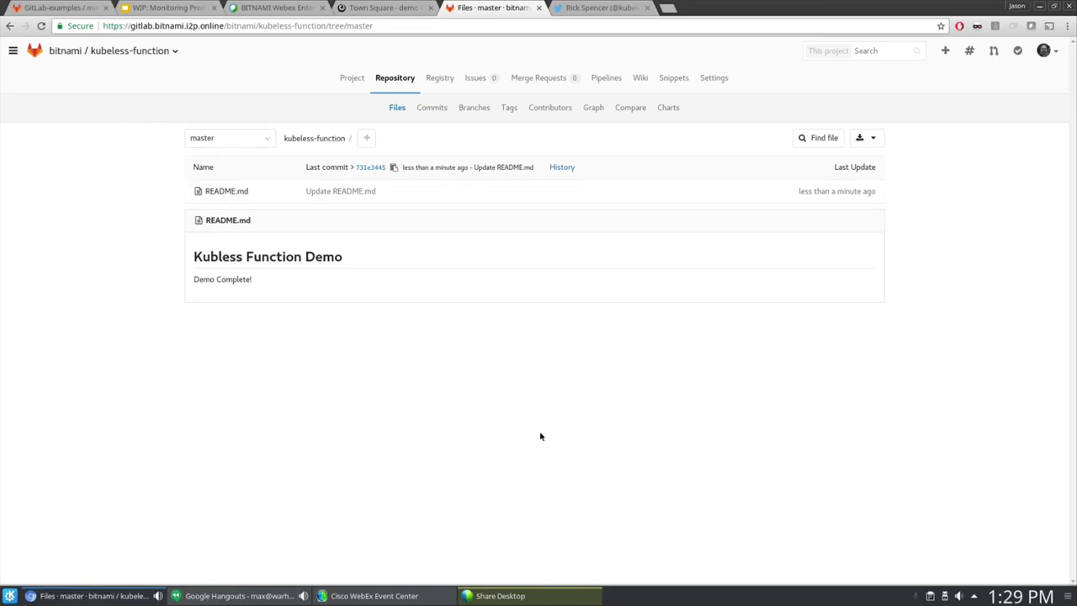
left_click(508, 108)
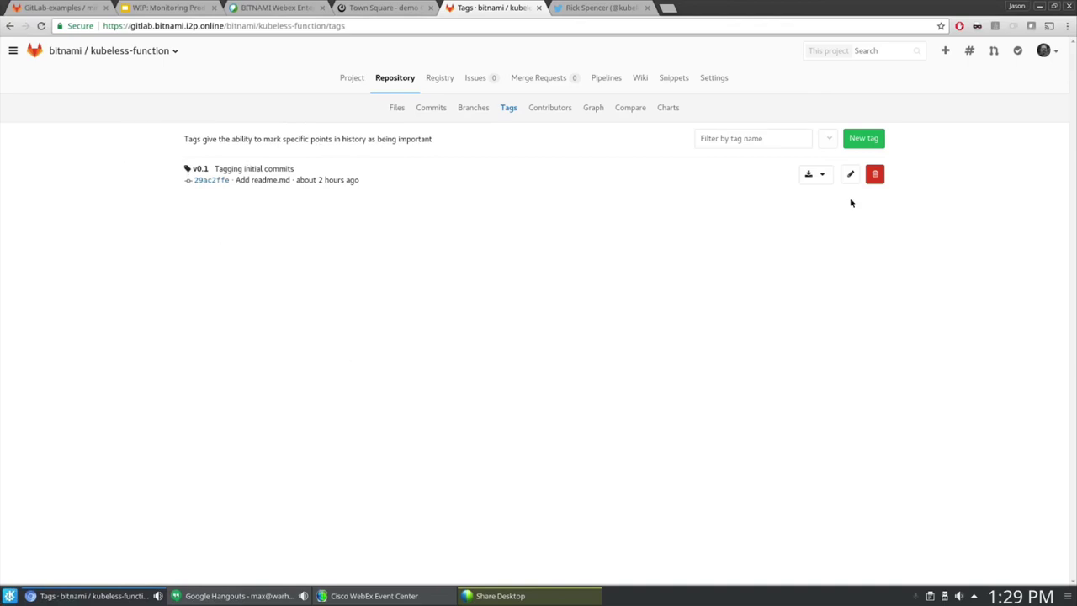
left_click(863, 138)
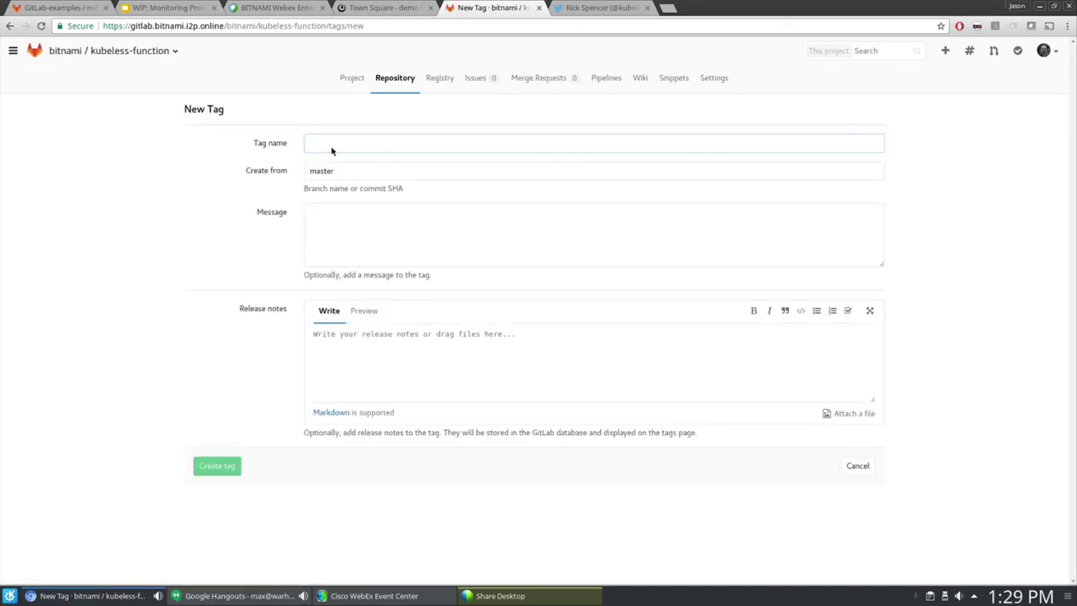
type("v1.")
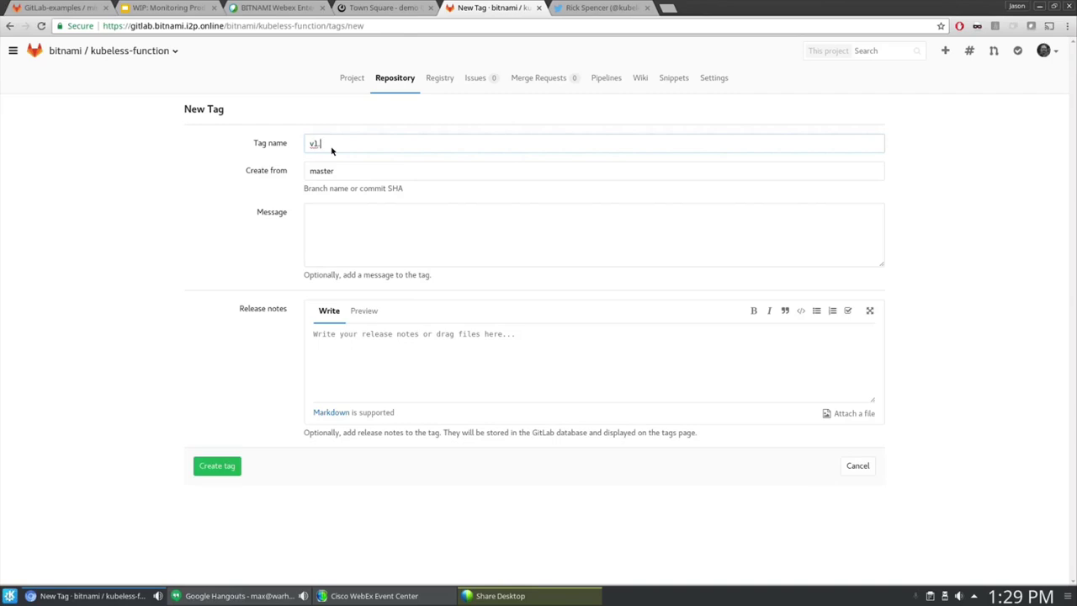
type("0")
left_click(348, 223)
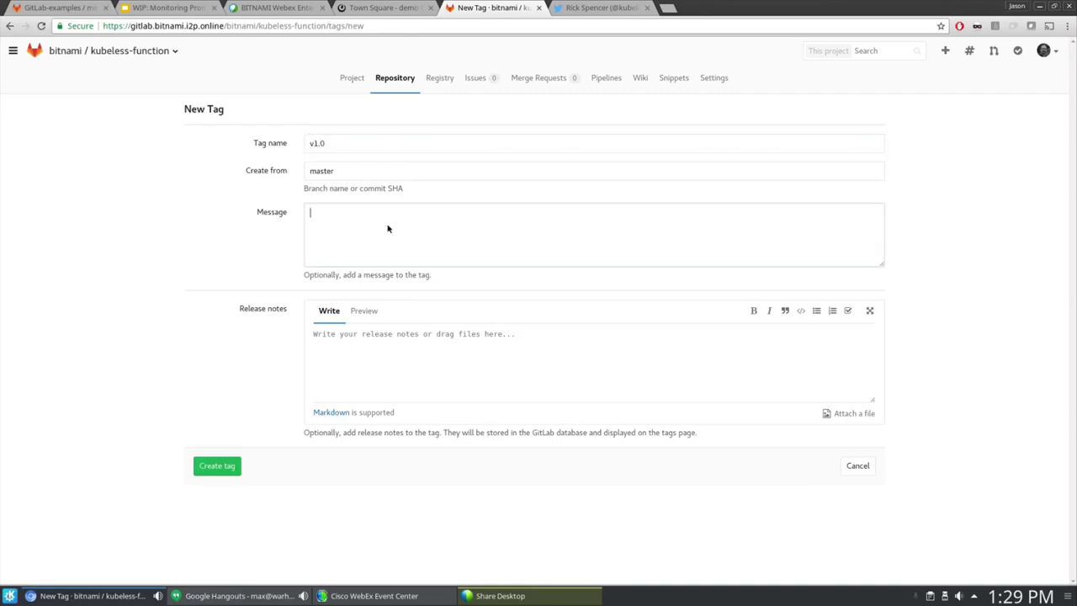
type("Demo is now complete.")
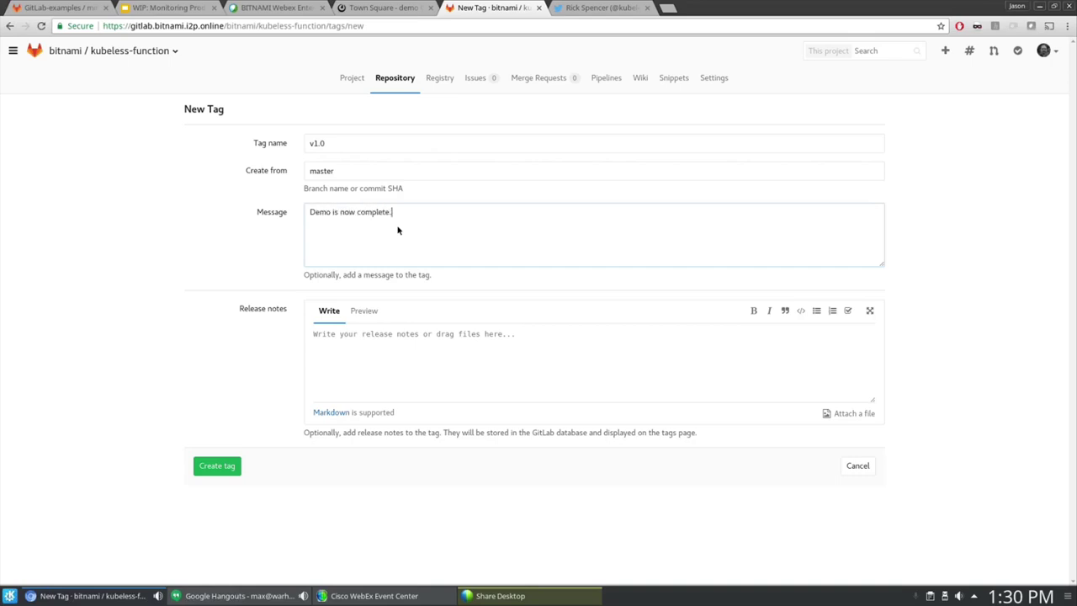
left_click(219, 467)
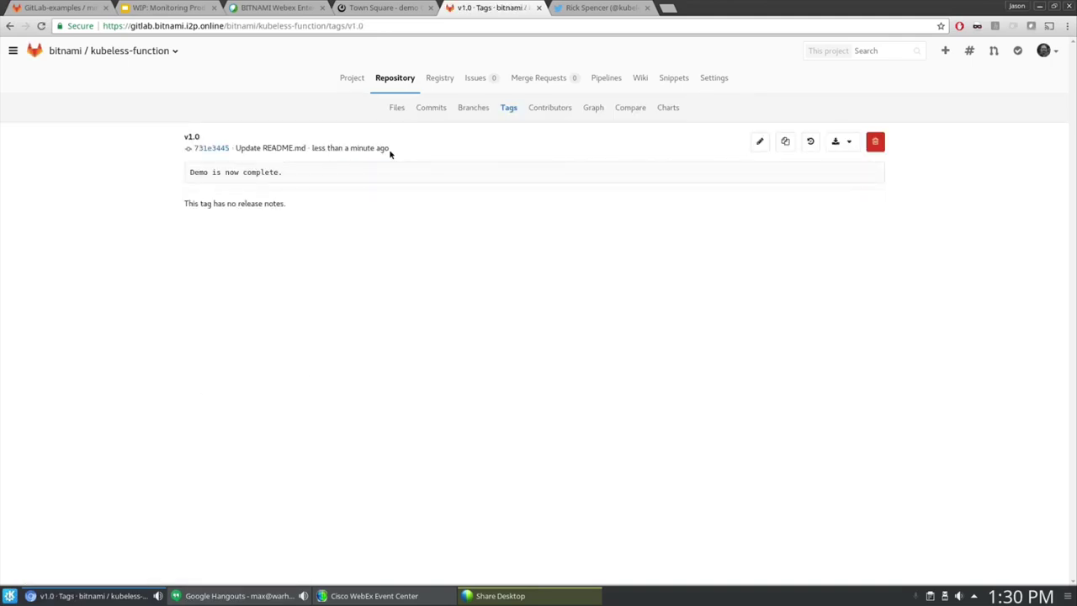
- Return to the repository files, switch to the kubeless_gitlab Twitter profile and reload it to check for a new tweet
left_click(400, 78)
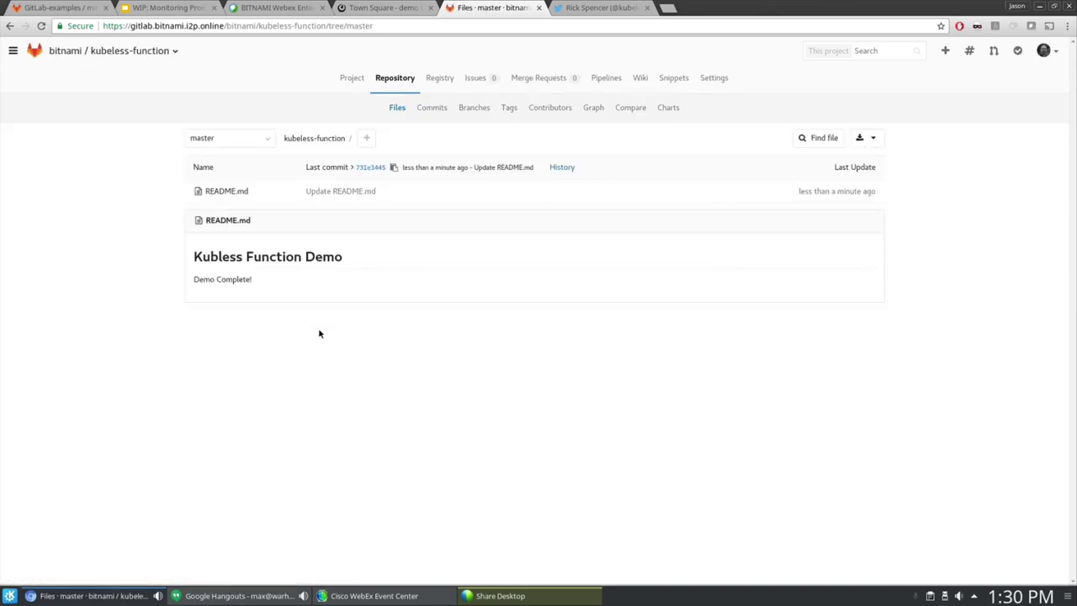
left_click(584, 6)
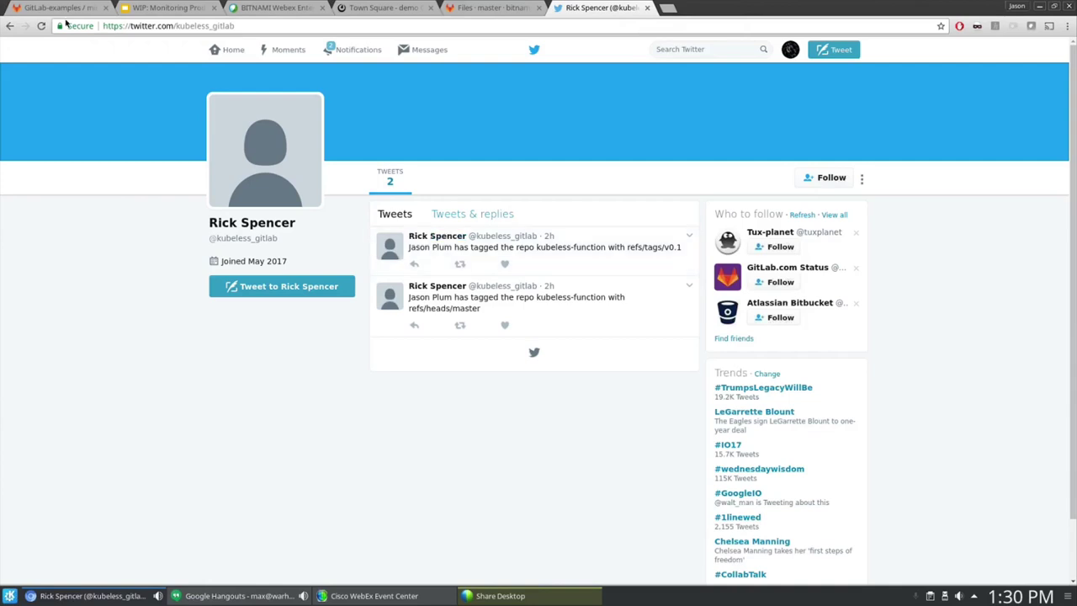
left_click(40, 25)
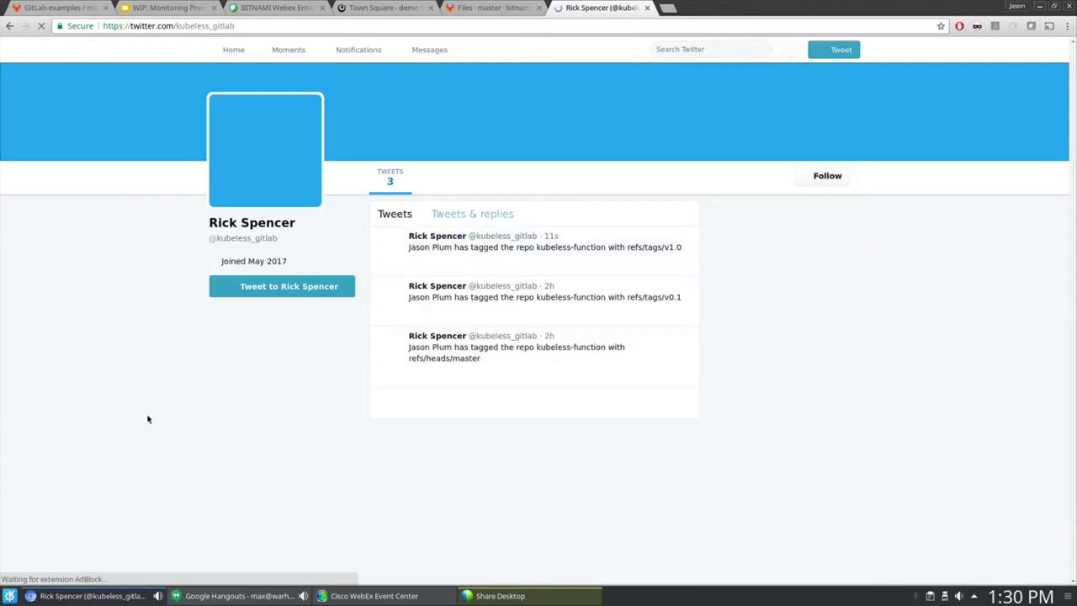